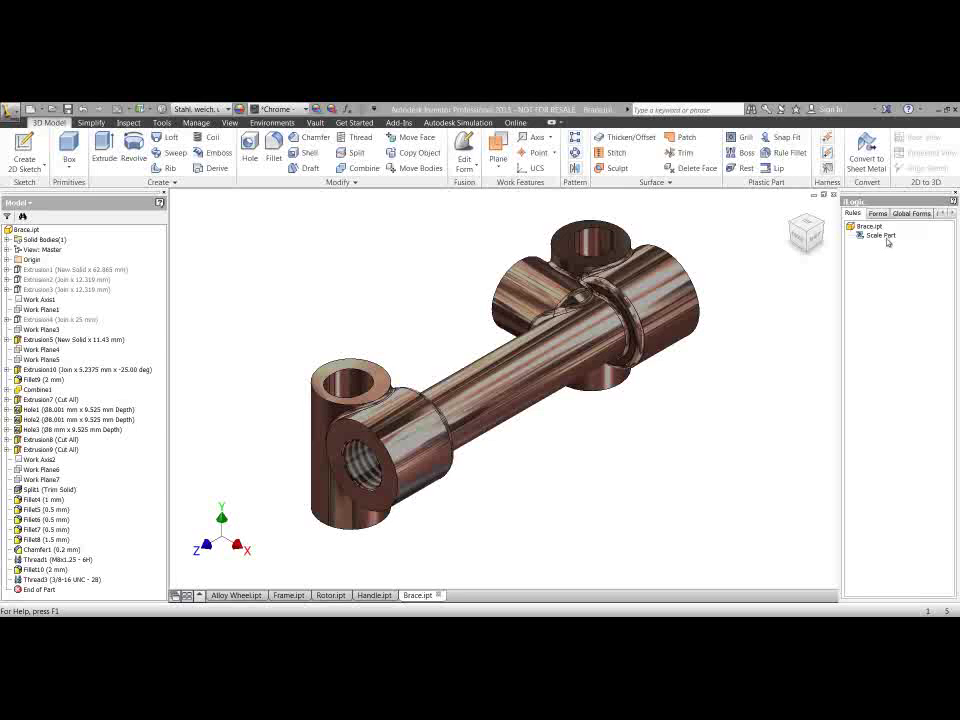
Step: Reorder the open documents so that Brace.ipt comes before Alloy Wheel.ipt
{"action": "middle_click_drag", "start_coordinate": [690, 467], "coordinate": [701, 469]}
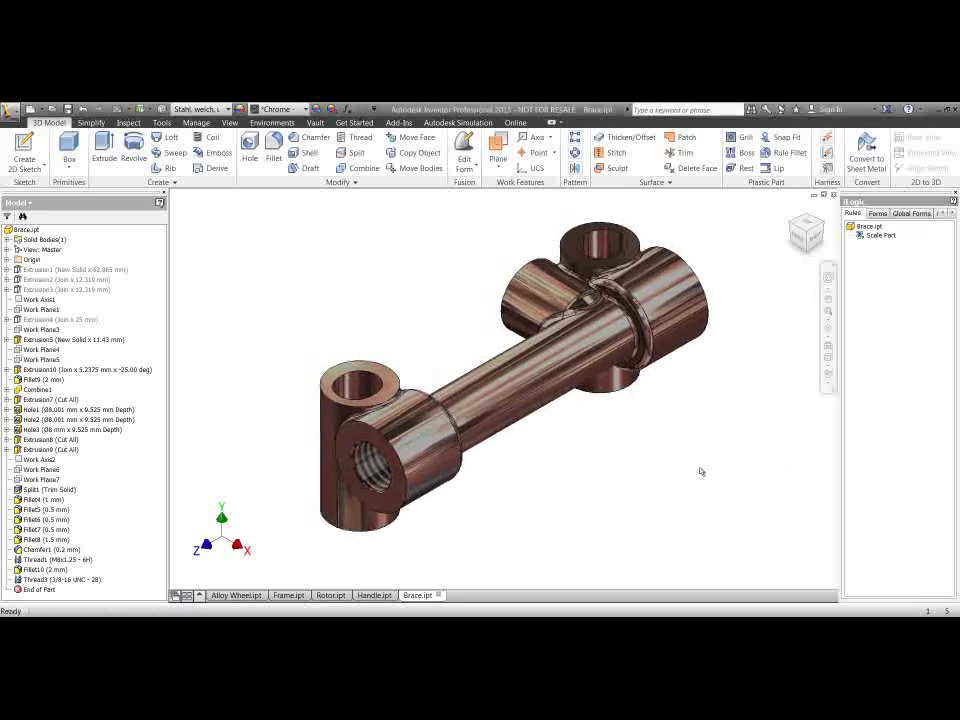
{"action": "middle_click_drag", "start_coordinate": [695, 475], "coordinate": [693, 475]}
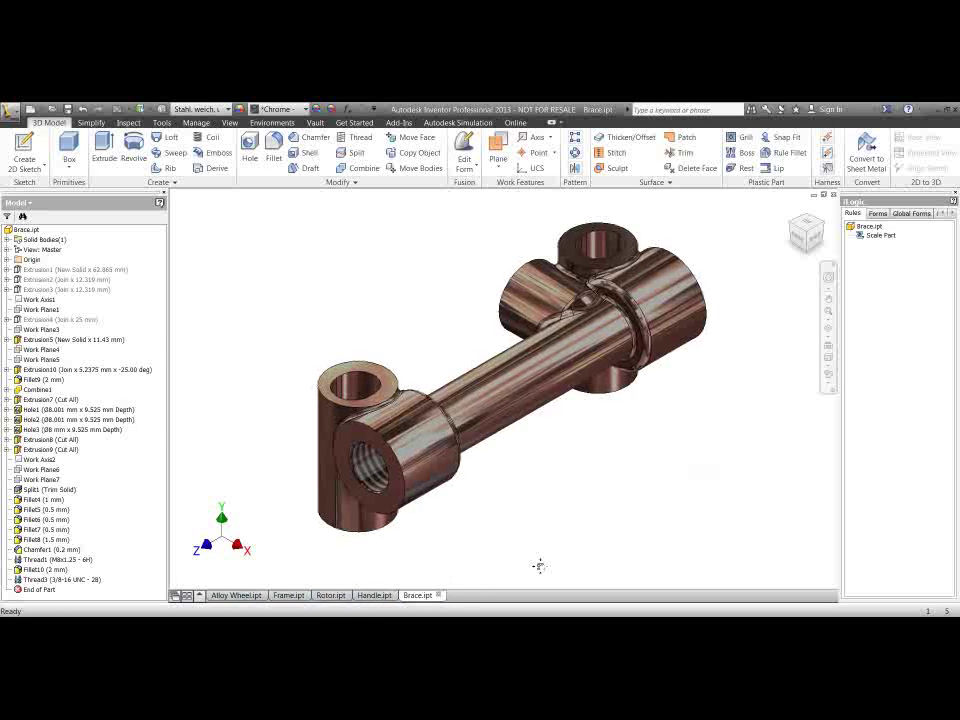
{"action": "middle_click_drag", "start_coordinate": [534, 566], "coordinate": [525, 536]}
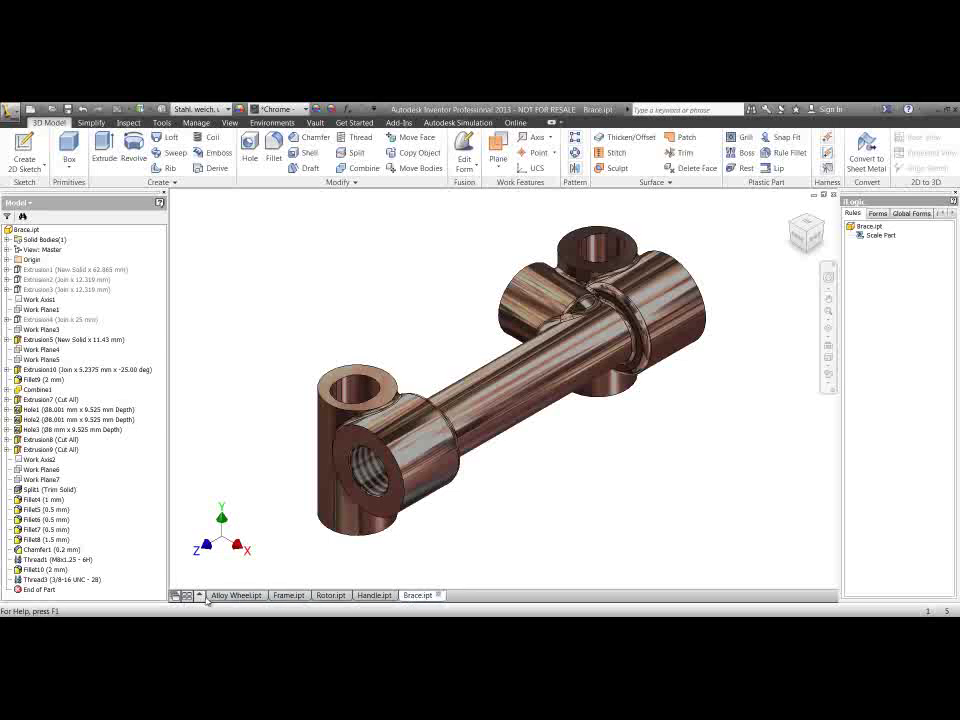
{"action": "left_click_drag", "start_coordinate": [206, 600], "coordinate": [219, 603]}
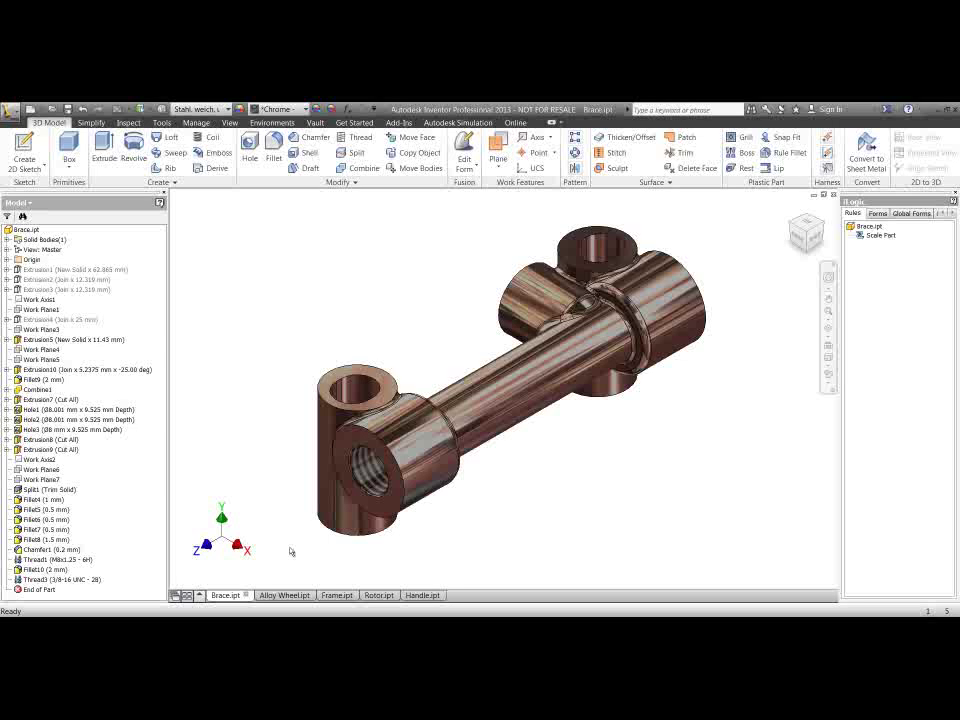
{"action": "middle_click_drag", "start_coordinate": [290, 549], "coordinate": [291, 552]}
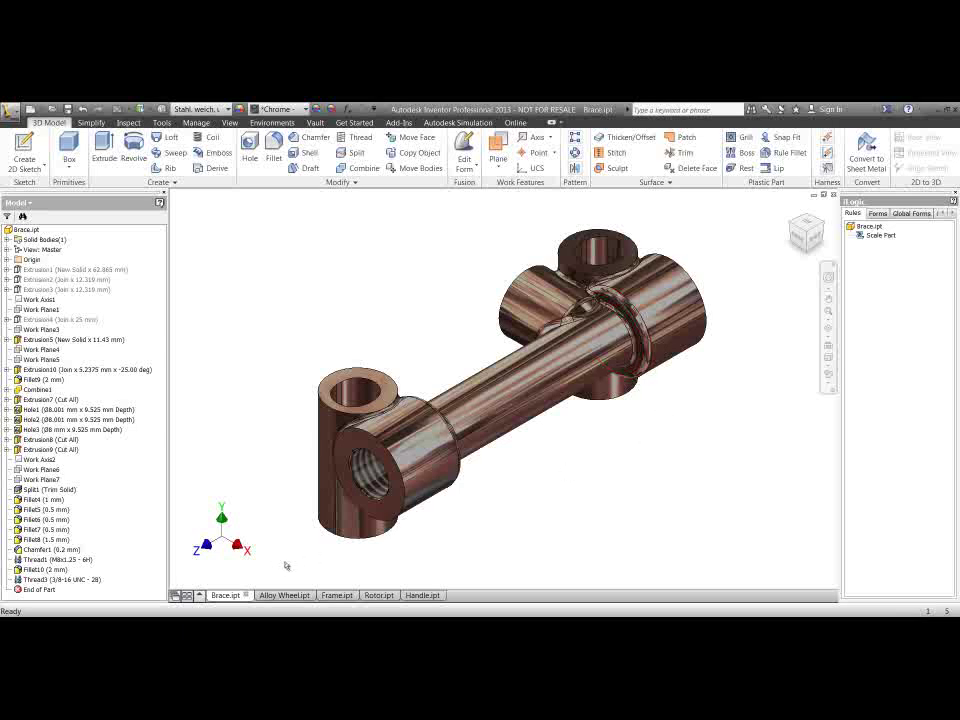
Step: Bring up Alloy Wheel.ipt and Frame.ipt in turn and examine the wheel and the complete chassis frame
{"action": "left_click", "coordinate": [285, 595]}
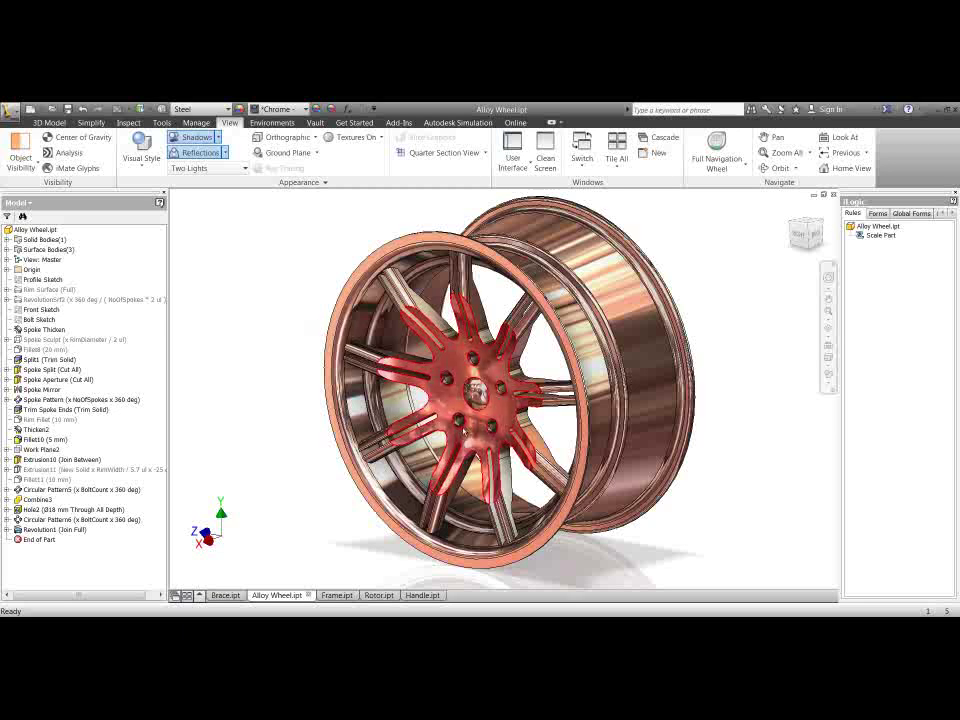
{"action": "middle_click_drag", "start_coordinate": [243, 373], "coordinate": [250, 371]}
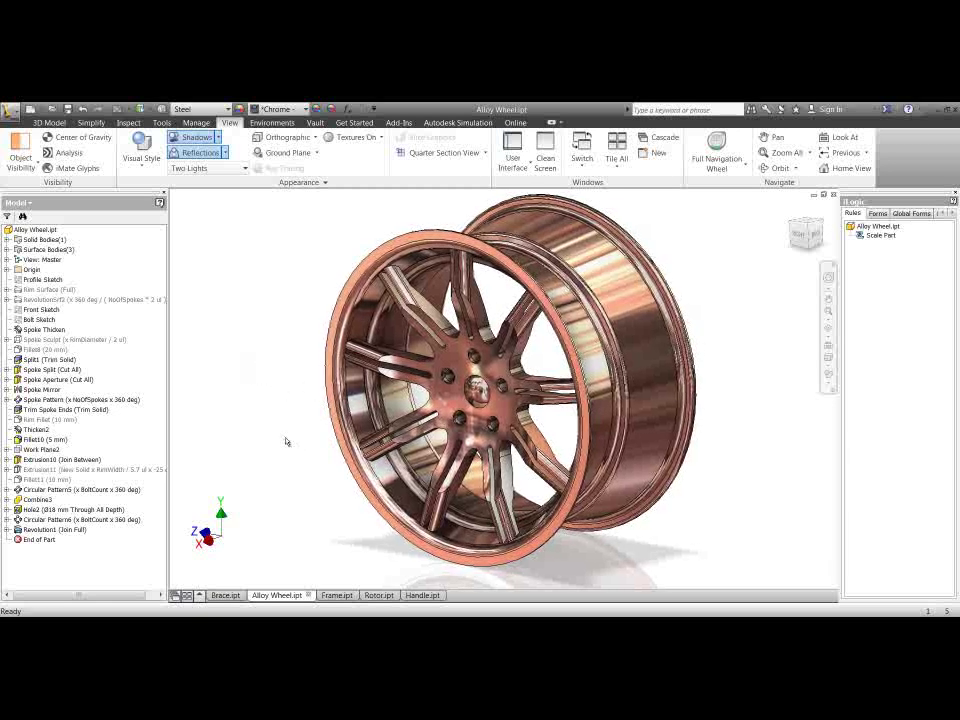
{"action": "left_click", "coordinate": [336, 596]}
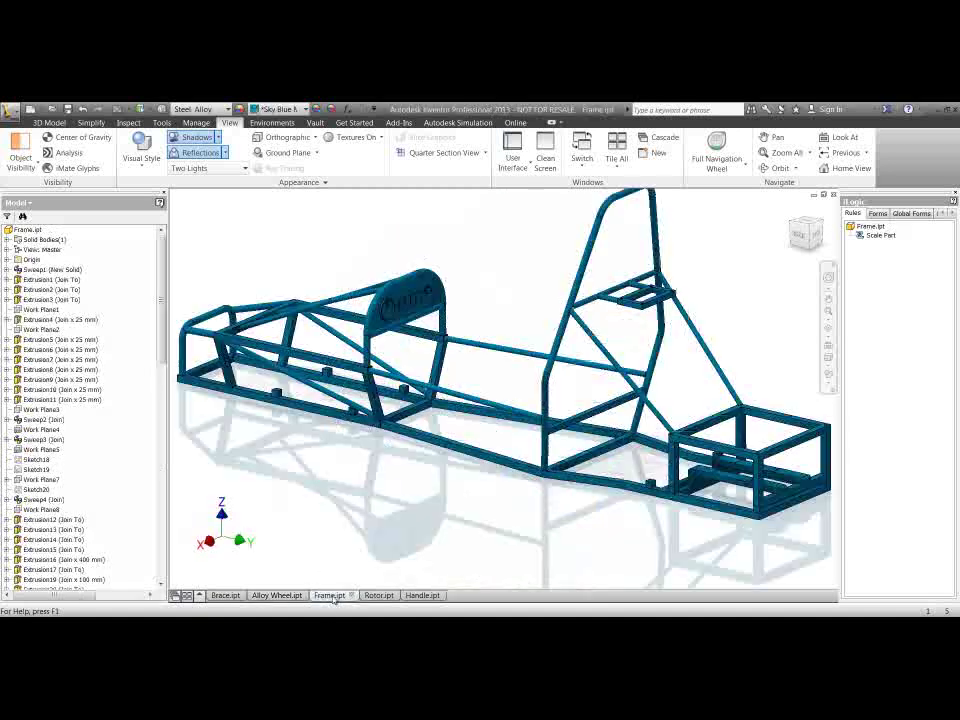
{"action": "key", "text": "F2"}
{"action": "scroll", "coordinate": [379, 466], "scroll_direction": "up", "scroll_amount": 3}
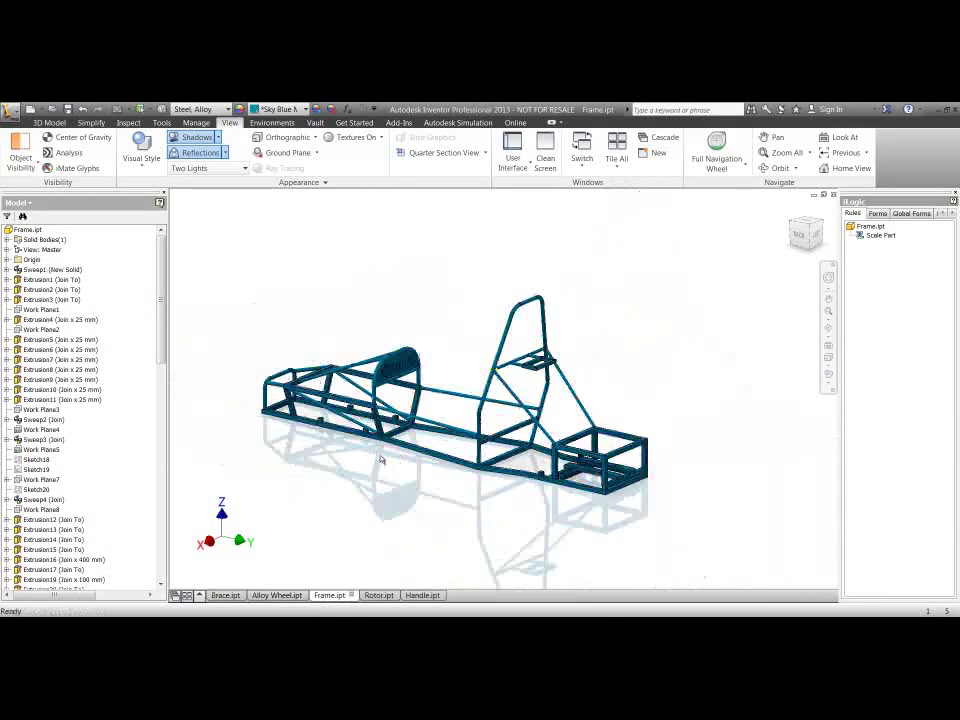
{"action": "key", "text": "Home"}
{"action": "scroll", "coordinate": [507, 523], "scroll_direction": "up", "scroll_amount": 4}
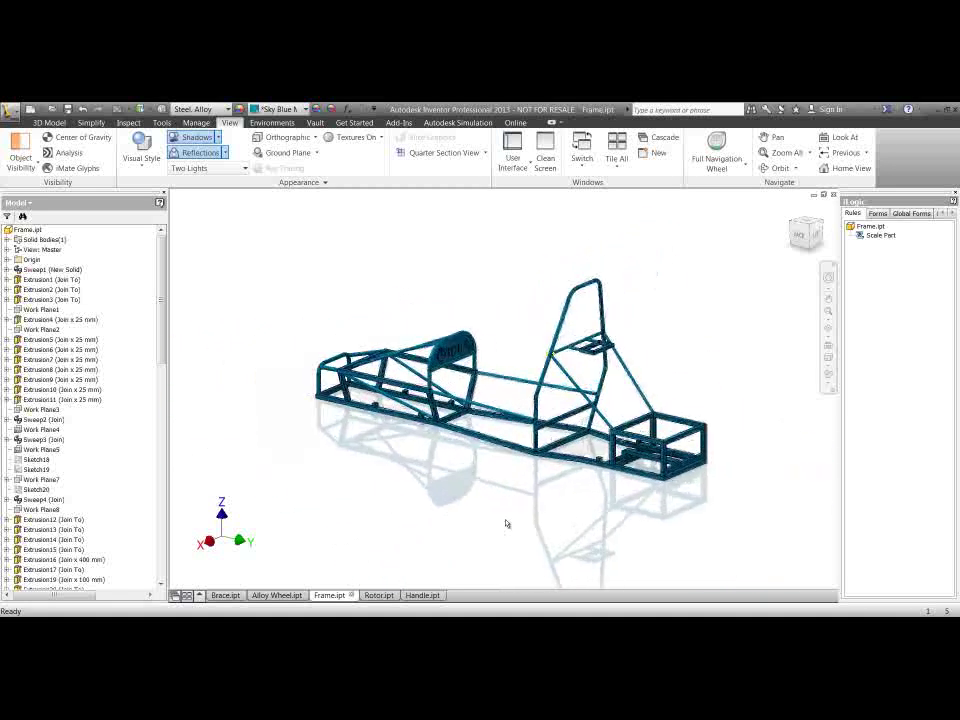
{"action": "scroll", "coordinate": [506, 523], "scroll_direction": "down", "scroll_amount": 3}
{"action": "key", "text": "F6"}
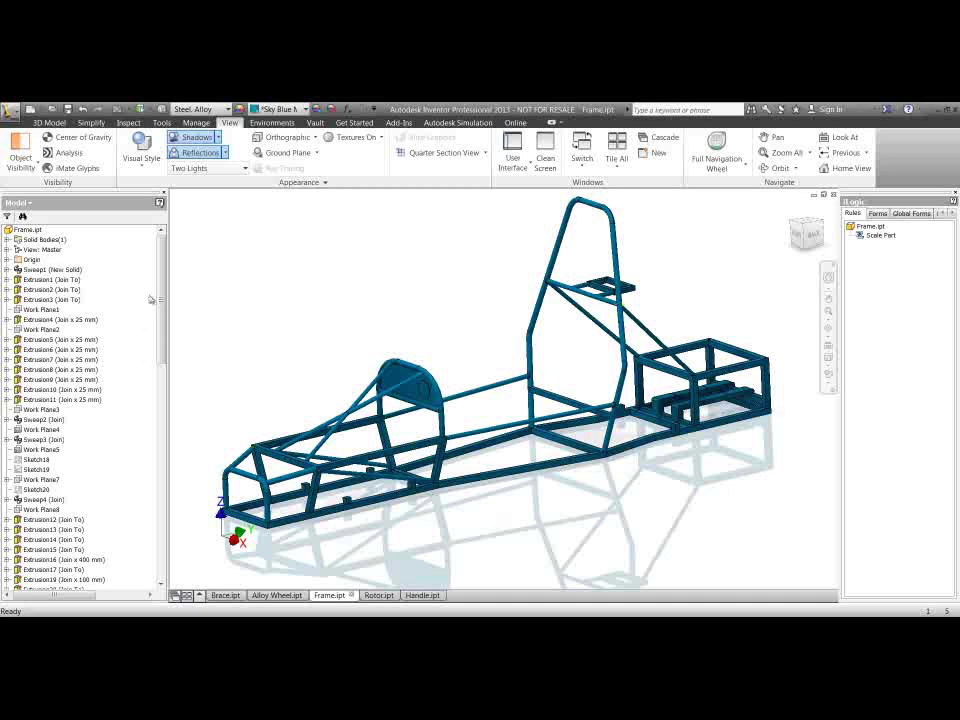
{"action": "left_click_drag", "start_coordinate": [160, 303], "coordinate": [154, 276]}
{"action": "key", "text": "F5"}
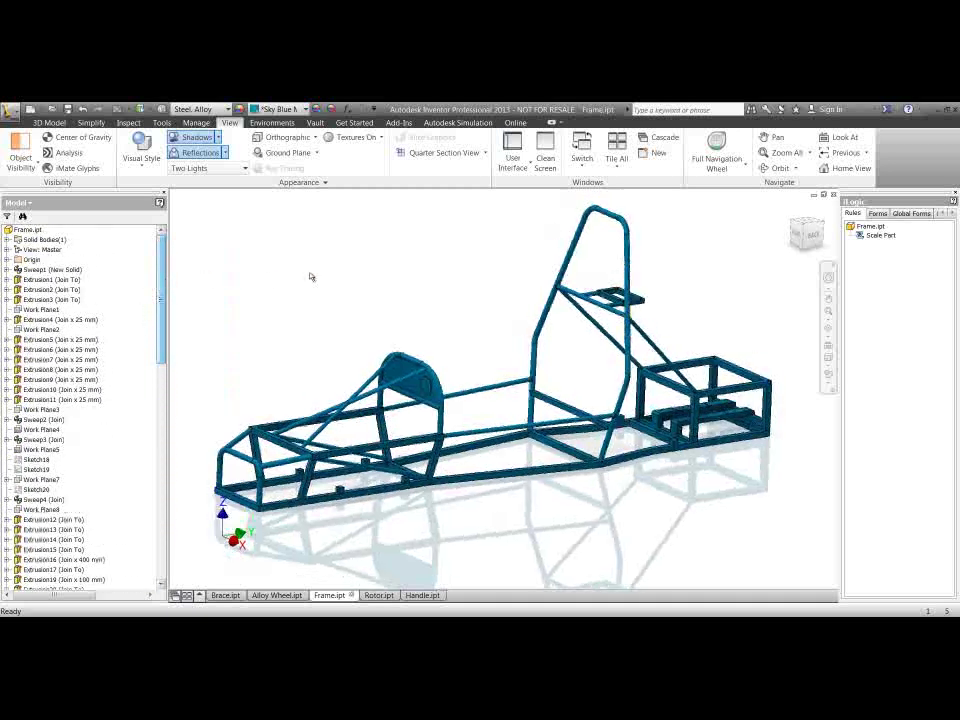
Step: Examine the frame's dashboard panel and the holes at the corners of its box section up close
{"action": "scroll", "coordinate": [362, 298], "scroll_direction": "up", "scroll_amount": 5}
{"action": "scroll", "coordinate": [362, 298], "scroll_direction": "up", "scroll_amount": 4}
{"action": "scroll", "coordinate": [495, 381], "scroll_direction": "down", "scroll_amount": 2}
{"action": "middle_click_drag", "start_coordinate": [390, 248], "coordinate": [387, 261]}
{"action": "left_click_drag", "start_coordinate": [386, 260], "coordinate": [386, 263]}
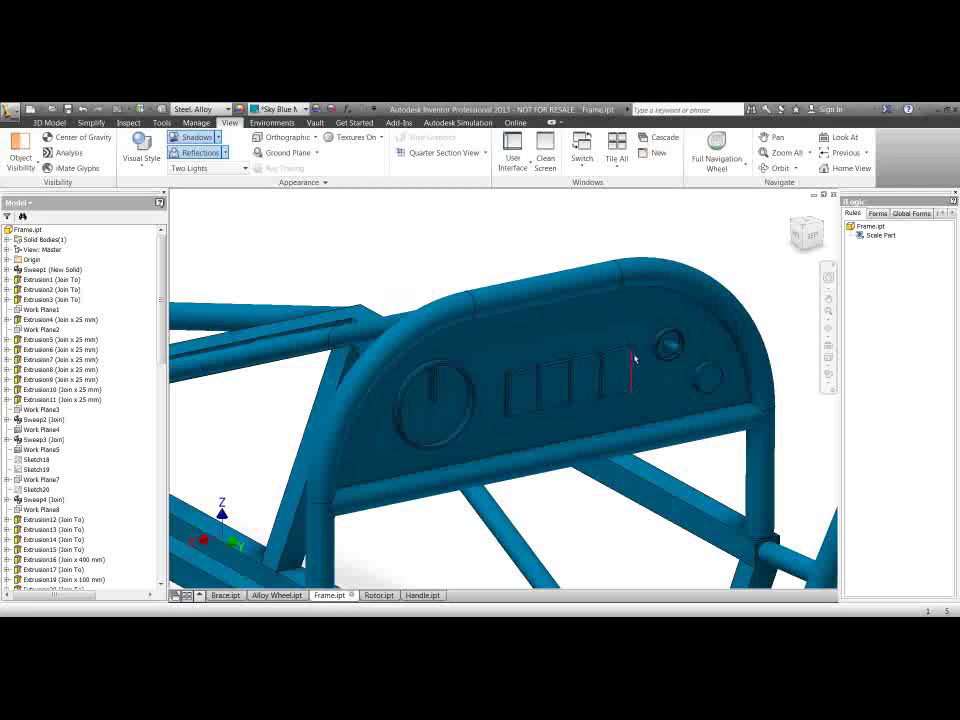
{"action": "scroll", "coordinate": [489, 274], "scroll_direction": "down", "scroll_amount": 2}
{"action": "scroll", "coordinate": [488, 280], "scroll_direction": "down", "scroll_amount": 5}
{"action": "scroll", "coordinate": [773, 377], "scroll_direction": "up", "scroll_amount": 3}
{"action": "scroll", "coordinate": [595, 400], "scroll_direction": "up", "scroll_amount": 3}
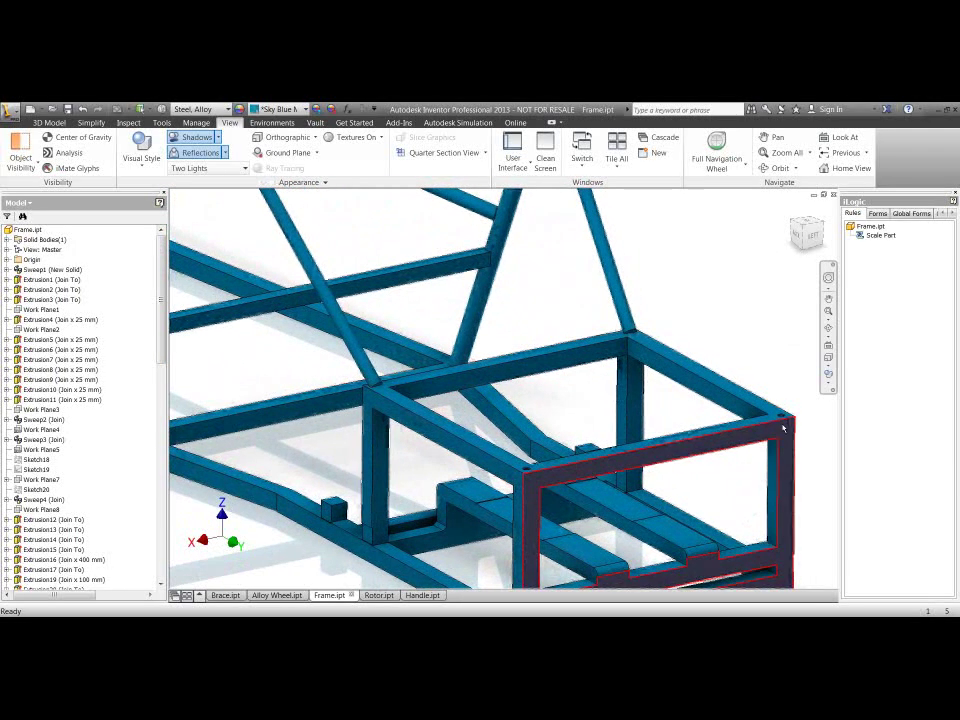
{"action": "scroll", "coordinate": [454, 313], "scroll_direction": "up", "scroll_amount": 1}
{"action": "middle_click_drag", "start_coordinate": [454, 313], "coordinate": [566, 497]}
{"action": "scroll", "coordinate": [505, 300], "scroll_direction": "up", "scroll_amount": 5}
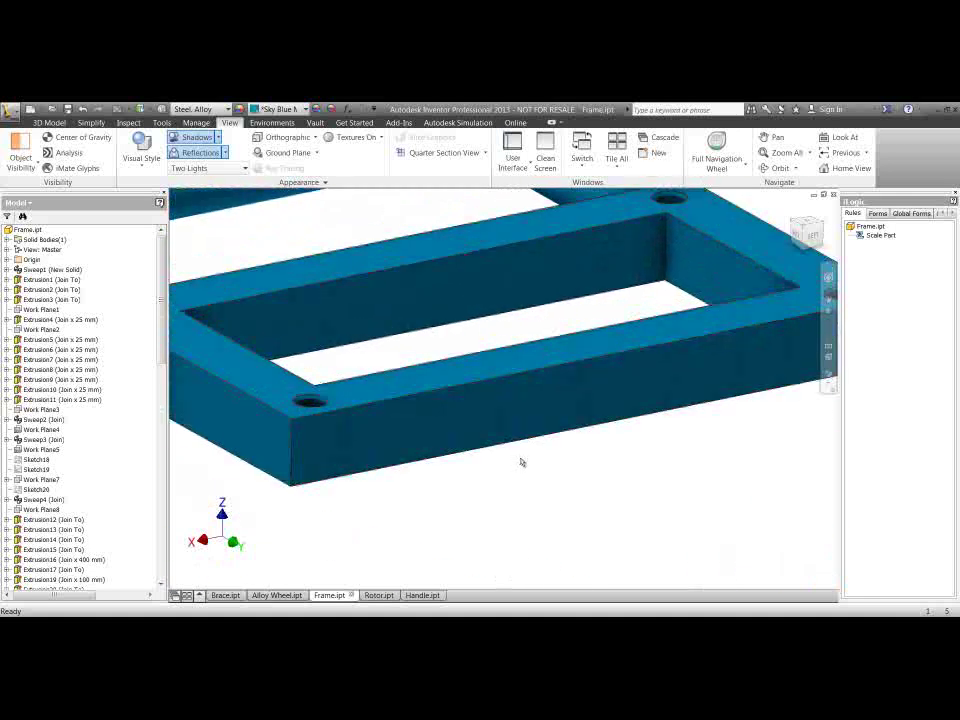
{"action": "key", "text": "F6"}
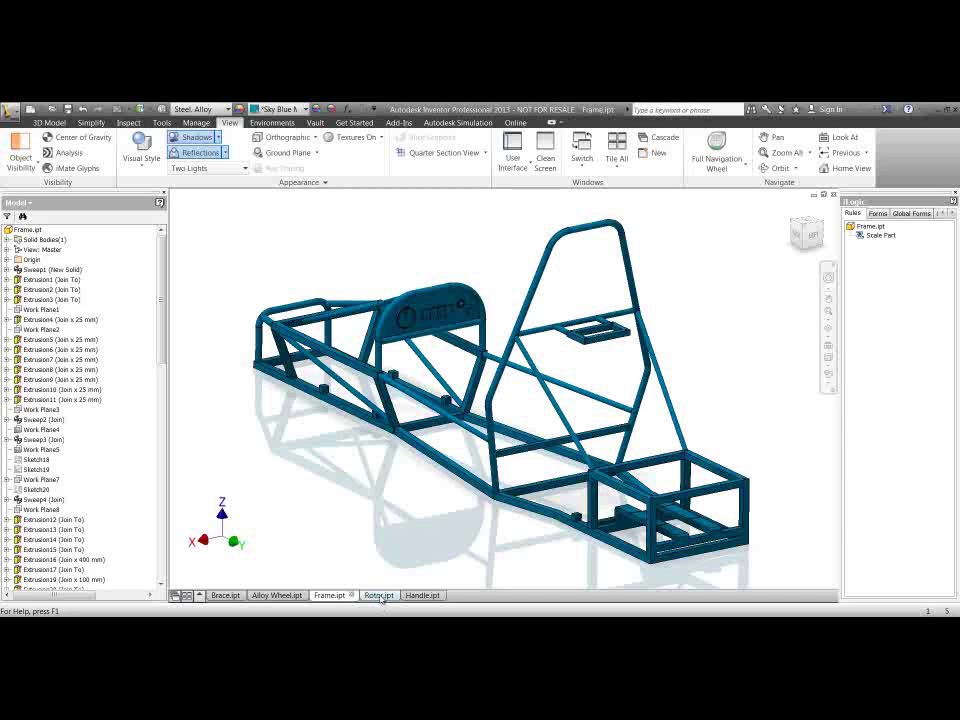
Step: Bring up Rotor.ipt and Handle.ipt in turn and examine the rotor's holes and the handwheel's spokes and rim lettering
{"action": "left_click", "coordinate": [380, 596]}
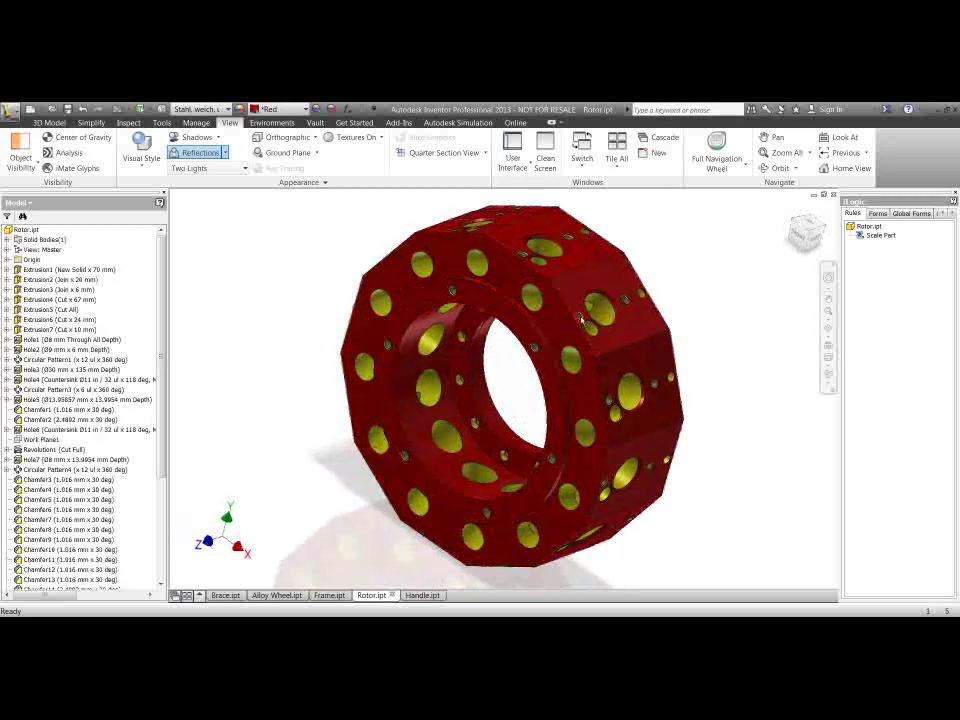
{"action": "left_click", "coordinate": [418, 596]}
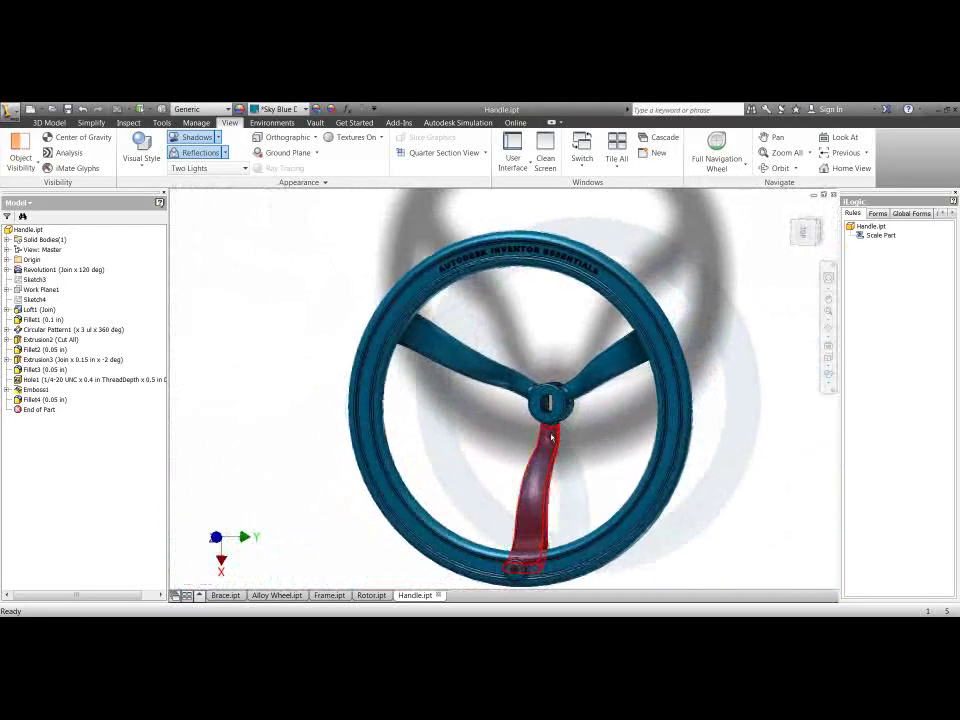
{"action": "middle_click_drag", "start_coordinate": [453, 392], "coordinate": [434, 428]}
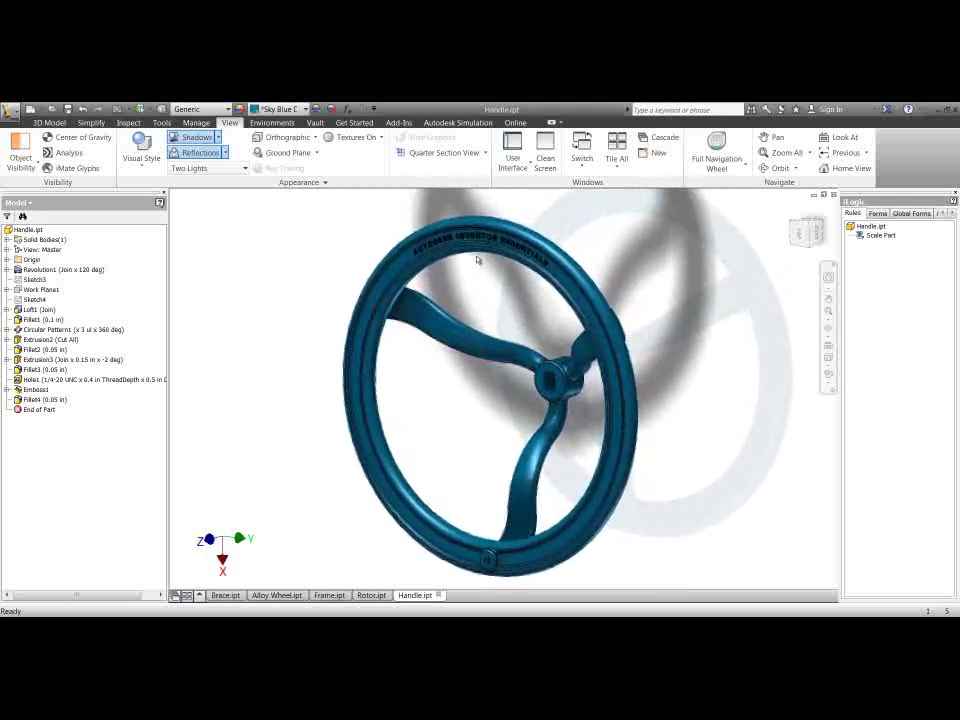
{"action": "scroll", "coordinate": [486, 281], "scroll_direction": "down", "scroll_amount": 6}
{"action": "key", "text": "F5"}
{"action": "middle_click_drag", "start_coordinate": [481, 430], "coordinate": [480, 432]}
{"action": "left_click_drag", "start_coordinate": [479, 431], "coordinate": [471, 420]}
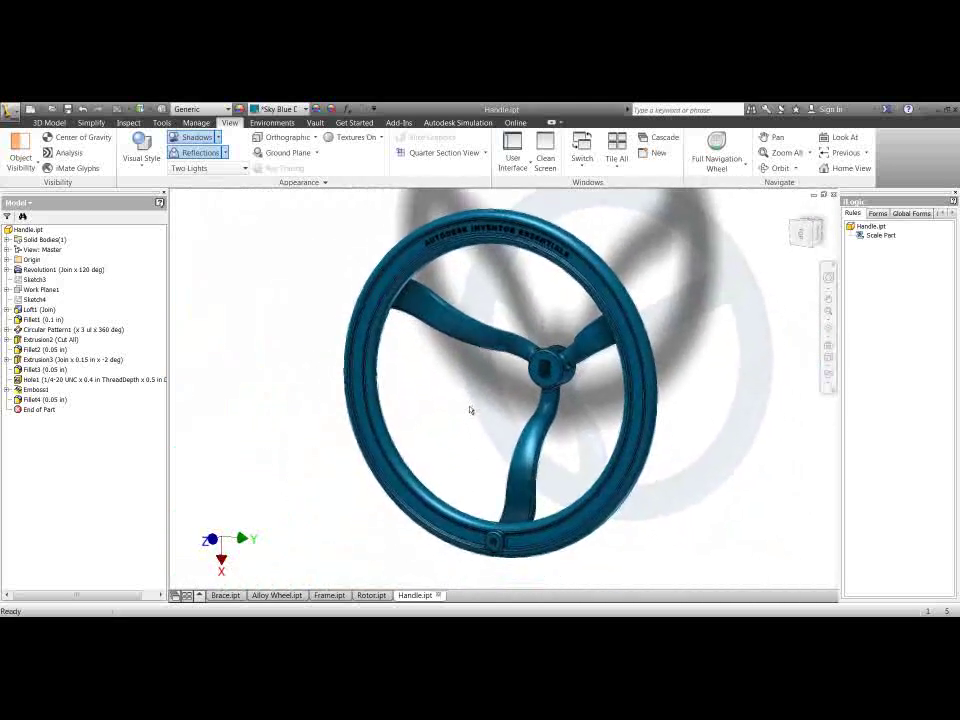
Step: Switch back to the Brace.ipt part and show the whole brace
{"action": "left_click", "coordinate": [225, 595]}
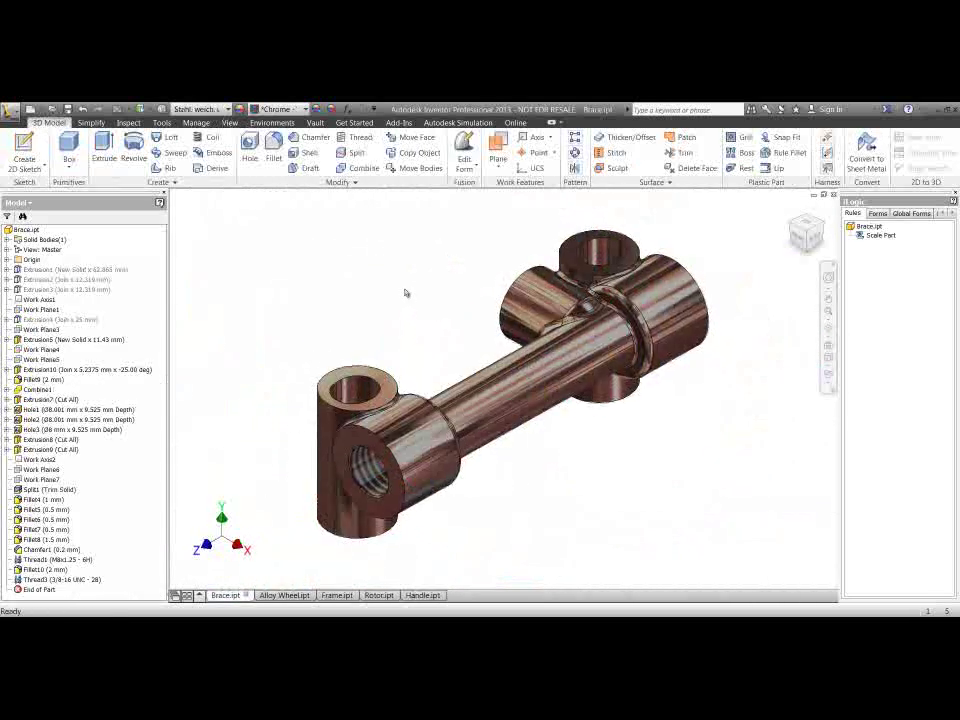
{"action": "scroll", "coordinate": [401, 290], "scroll_direction": "down", "scroll_amount": 1}
{"action": "middle_click_drag", "start_coordinate": [401, 290], "coordinate": [409, 285]}
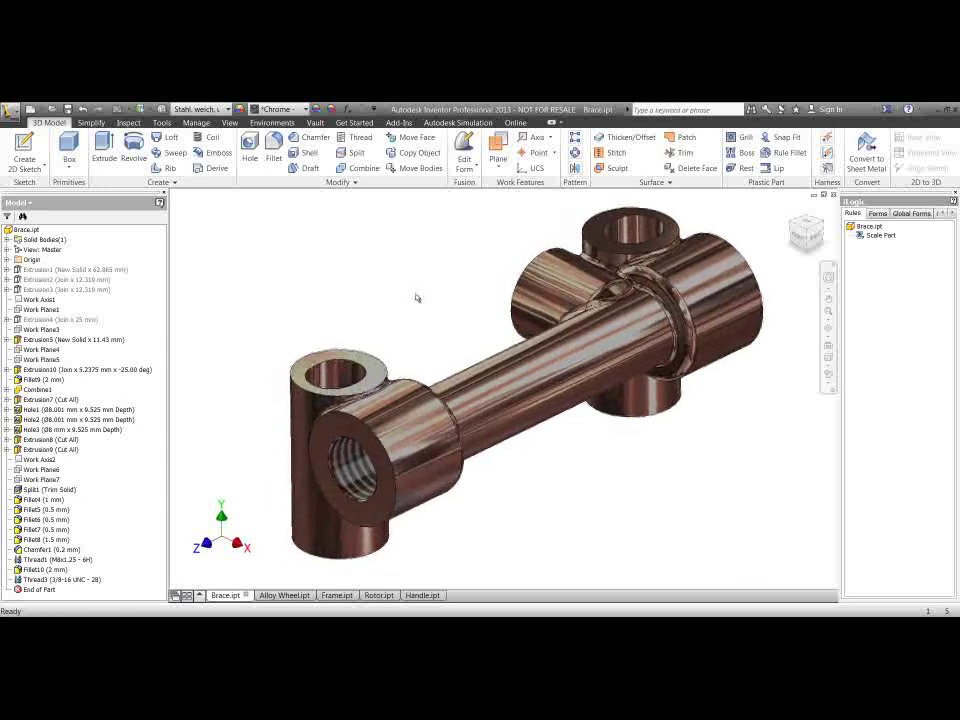
{"action": "middle_click_drag", "start_coordinate": [416, 298], "coordinate": [409, 297]}
{"action": "scroll", "coordinate": [408, 296], "scroll_direction": "down", "scroll_amount": 1}
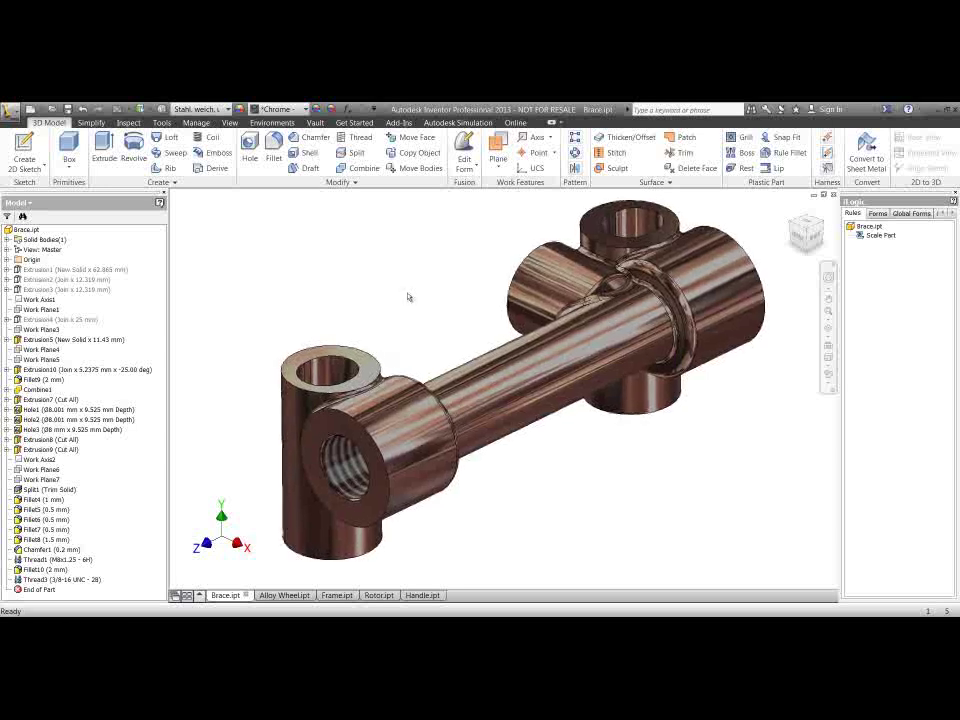
{"action": "middle_click_drag", "start_coordinate": [405, 294], "coordinate": [406, 298]}
Step: Measure the minimum distance between the brace's two opposite end faces, and close the measurement
{"action": "left_click", "coordinate": [128, 122]}
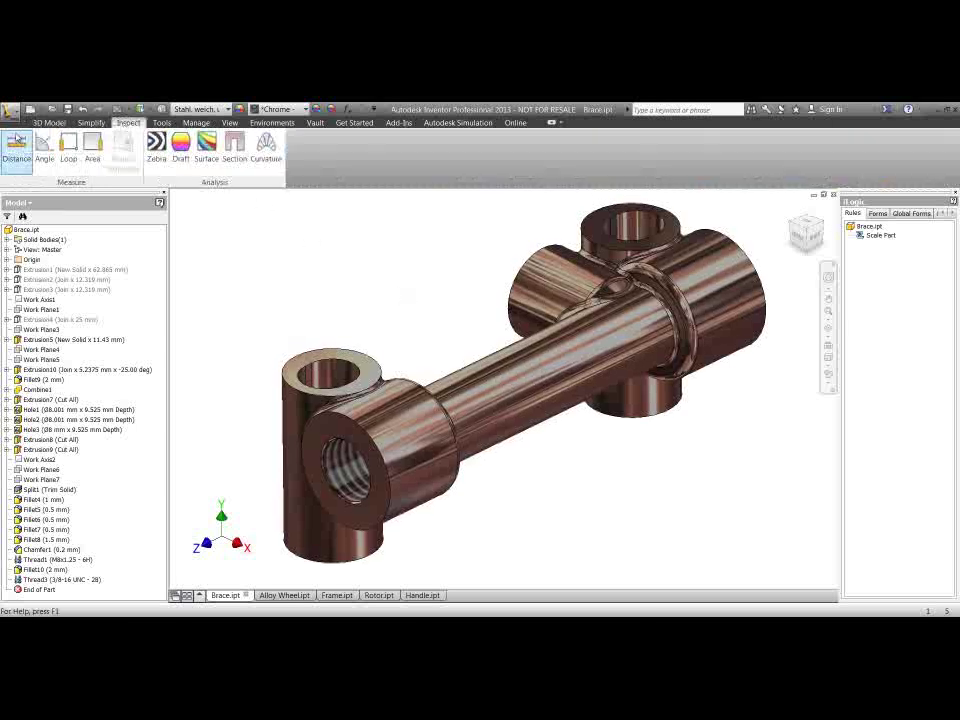
{"action": "left_click", "coordinate": [15, 152]}
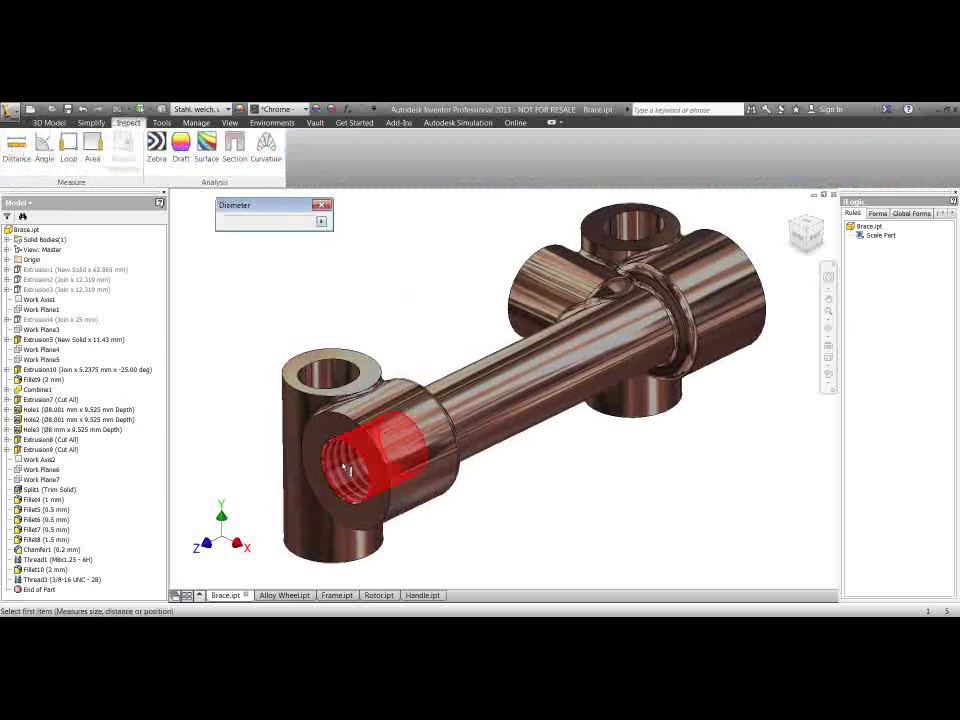
{"action": "left_click", "coordinate": [350, 432]}
{"action": "middle_click_drag", "start_coordinate": [350, 432], "coordinate": [688, 430], "text": "shift"}
{"action": "left_click", "coordinate": [688, 410]}
{"action": "scroll", "coordinate": [497, 334], "scroll_direction": "down", "scroll_amount": 1}
{"action": "left_click_drag", "start_coordinate": [269, 209], "coordinate": [224, 203]}
{"action": "scroll", "coordinate": [369, 343], "scroll_direction": "down", "scroll_amount": 1}
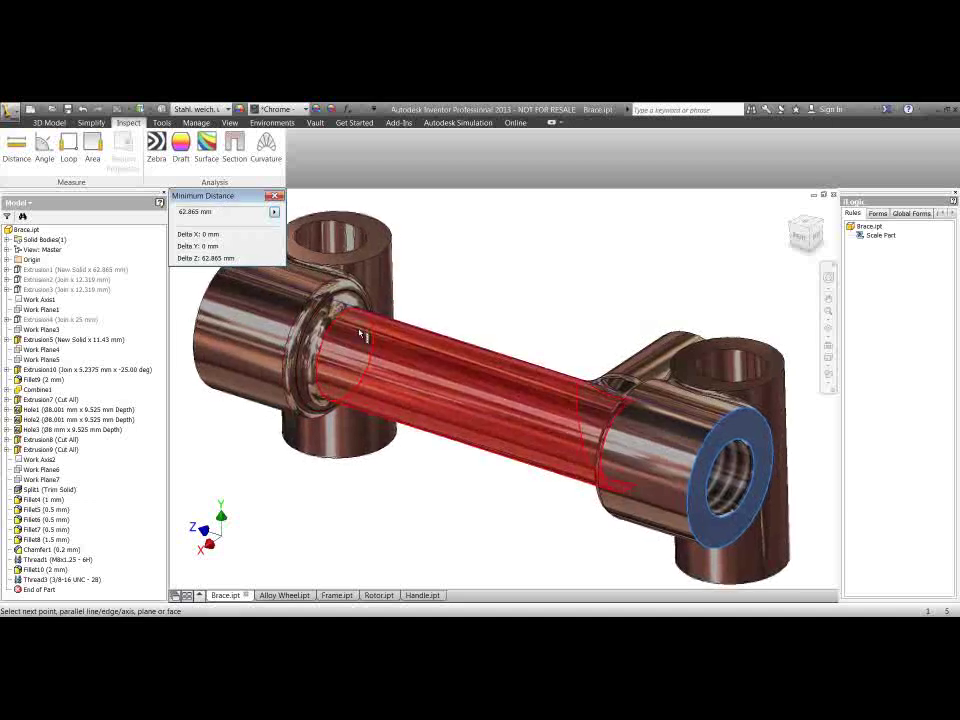
{"action": "scroll", "coordinate": [570, 313], "scroll_direction": "up", "scroll_amount": 2}
{"action": "key", "text": "F6"}
{"action": "key", "text": "F6"}
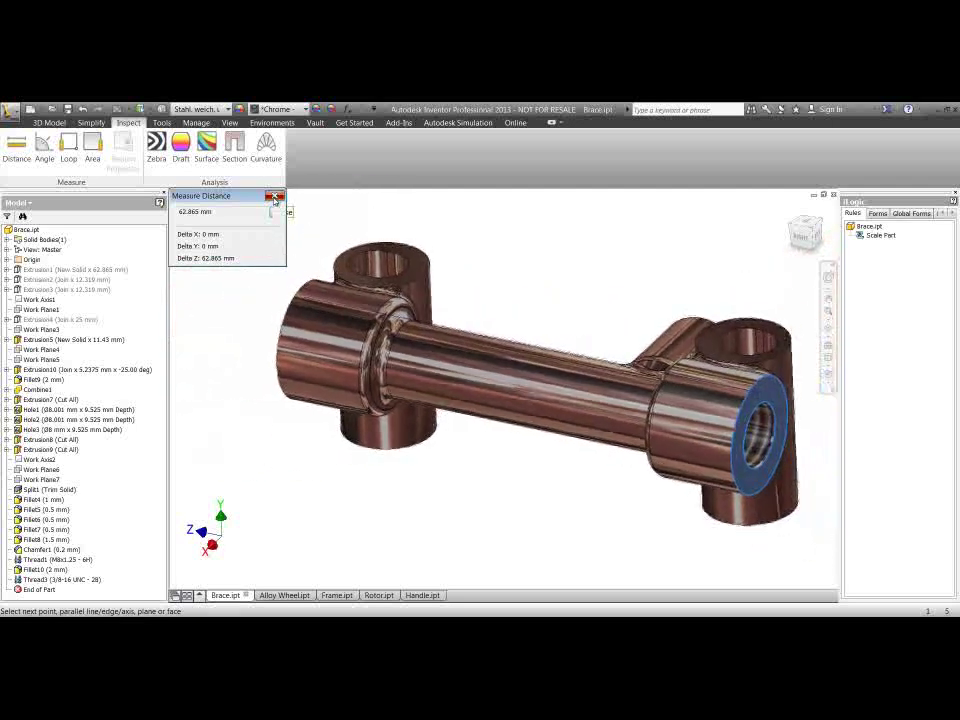
{"action": "left_click", "coordinate": [275, 197]}
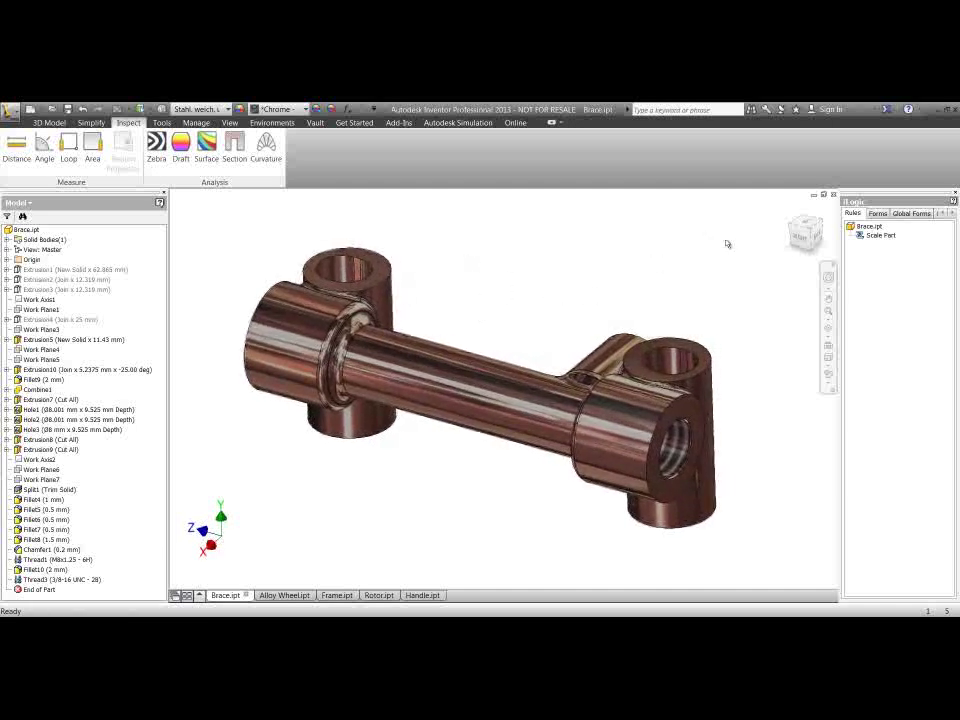
Step: Run the Scale Part iLogic rule on Brace.ipt and move its scale value prompt clear of the model
{"action": "left_click", "coordinate": [878, 236]}
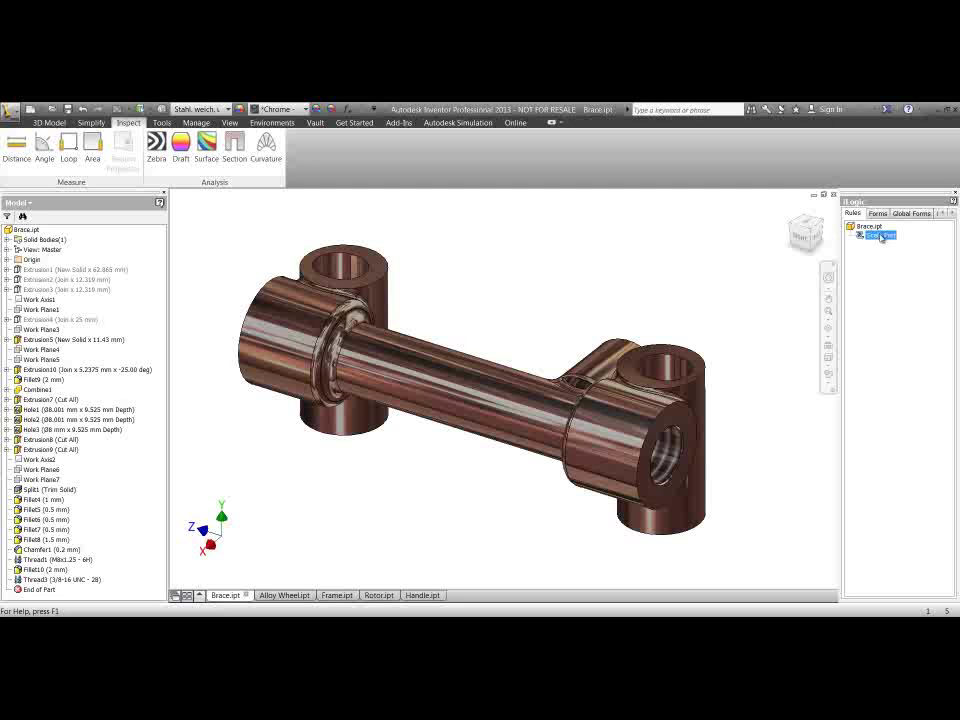
{"action": "right_click", "coordinate": [880, 237]}
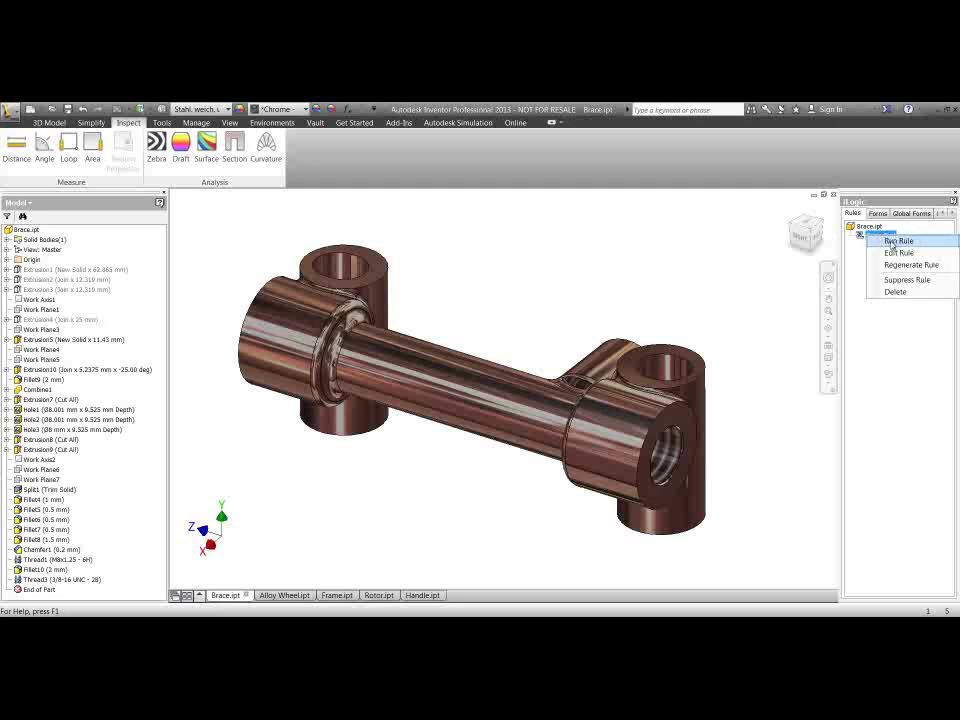
{"action": "left_click", "coordinate": [893, 243]}
{"action": "left_click_drag", "start_coordinate": [506, 308], "coordinate": [700, 208]}
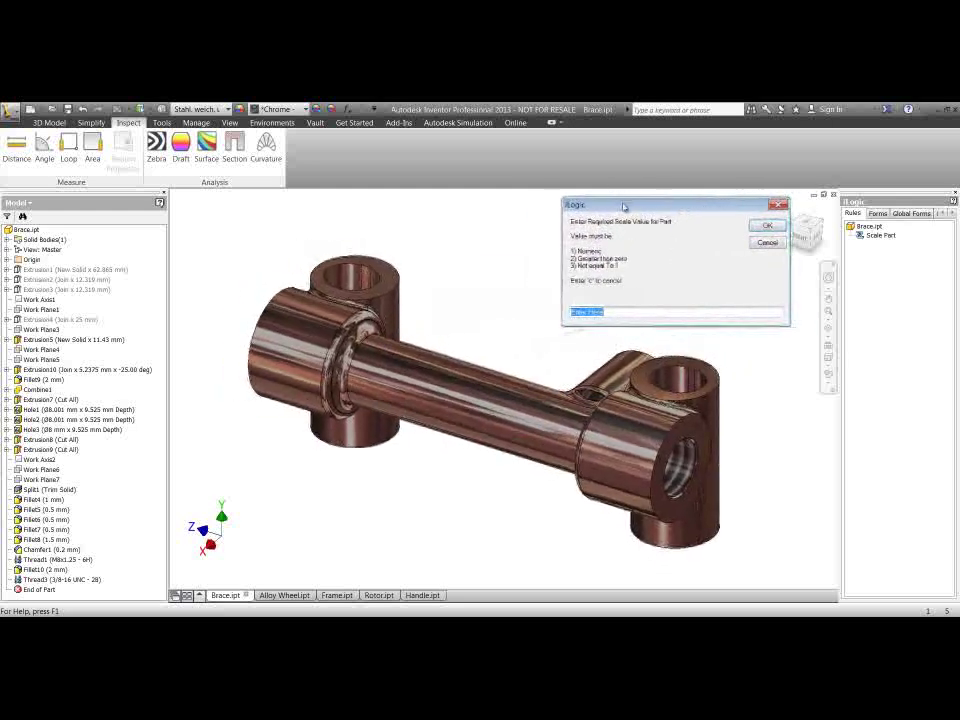
{"action": "left_click_drag", "start_coordinate": [623, 207], "coordinate": [583, 206]}
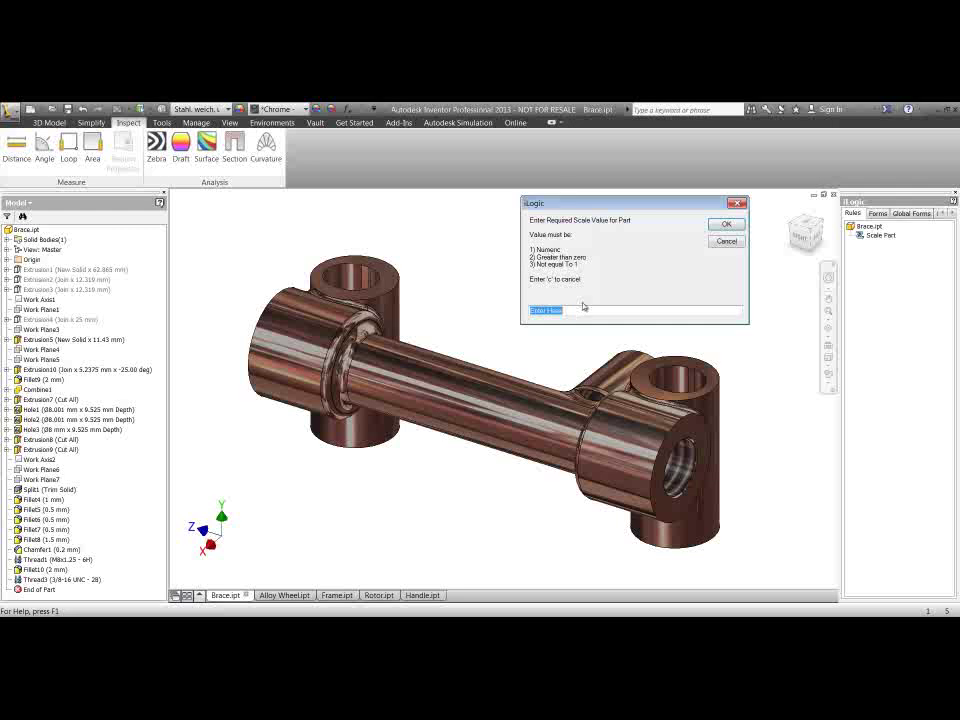
Step: Try to submit a non-numeric text phrase as the part's scale value
{"action": "type", "text": "1"}
{"action": "type", "text": "uke is awesome"}
{"action": "key", "text": "Return"}
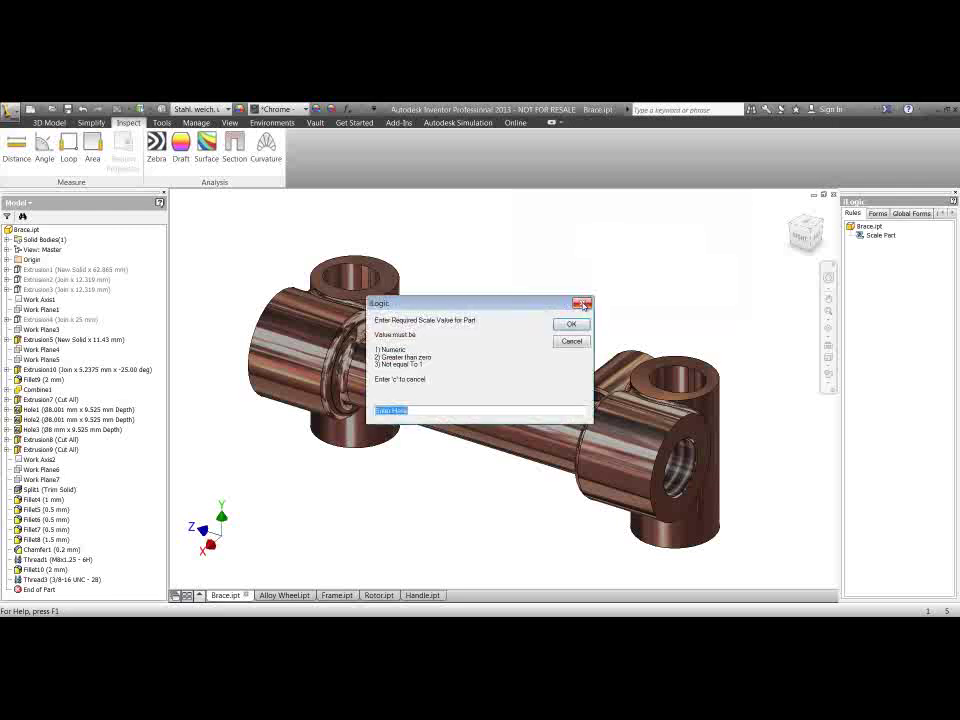
Step: Try to submit 0 as the part's scale value
{"action": "left_click_drag", "start_coordinate": [542, 308], "coordinate": [697, 211]}
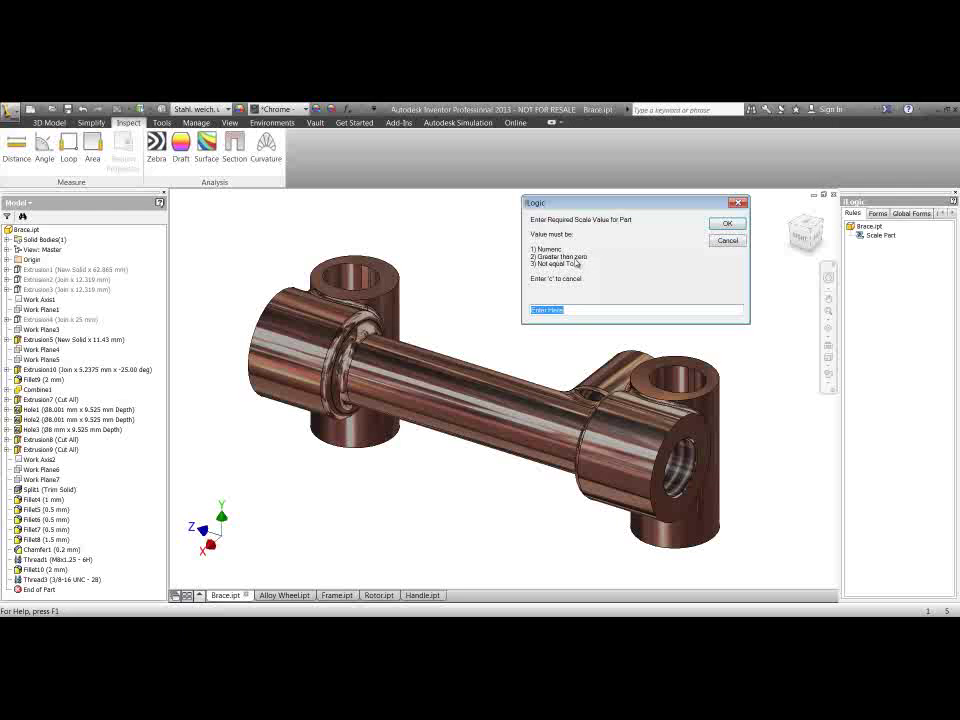
{"action": "type", "text": "0"}
{"action": "key", "text": "Return"}
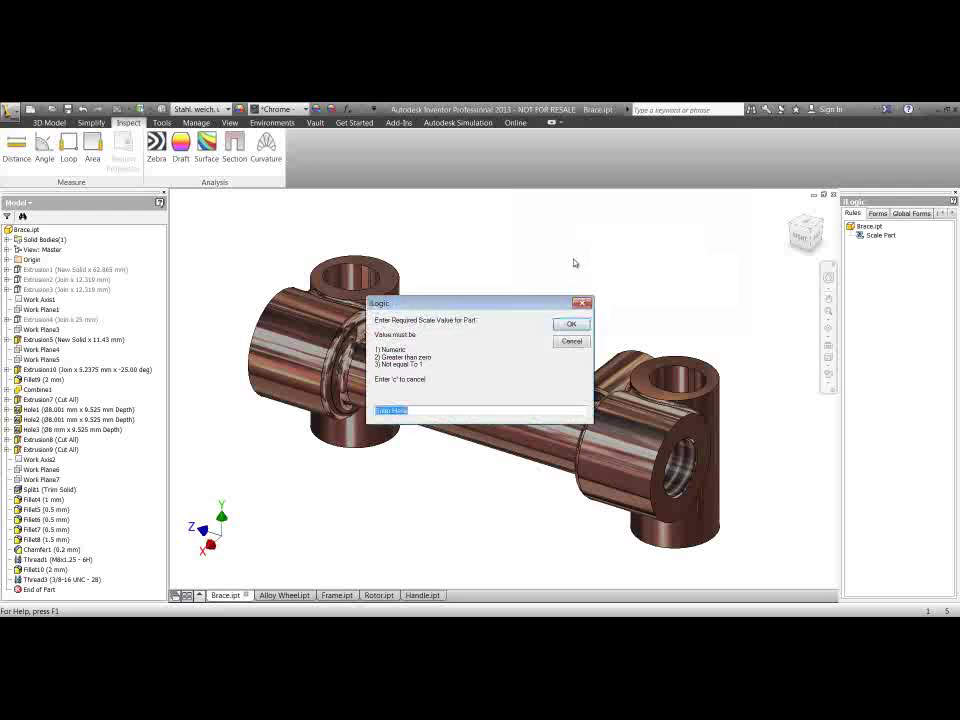
Step: Move the scale value prompt clear of the brace and try to submit 1 as the part's scale value
{"action": "left_click_drag", "start_coordinate": [518, 308], "coordinate": [621, 210]}
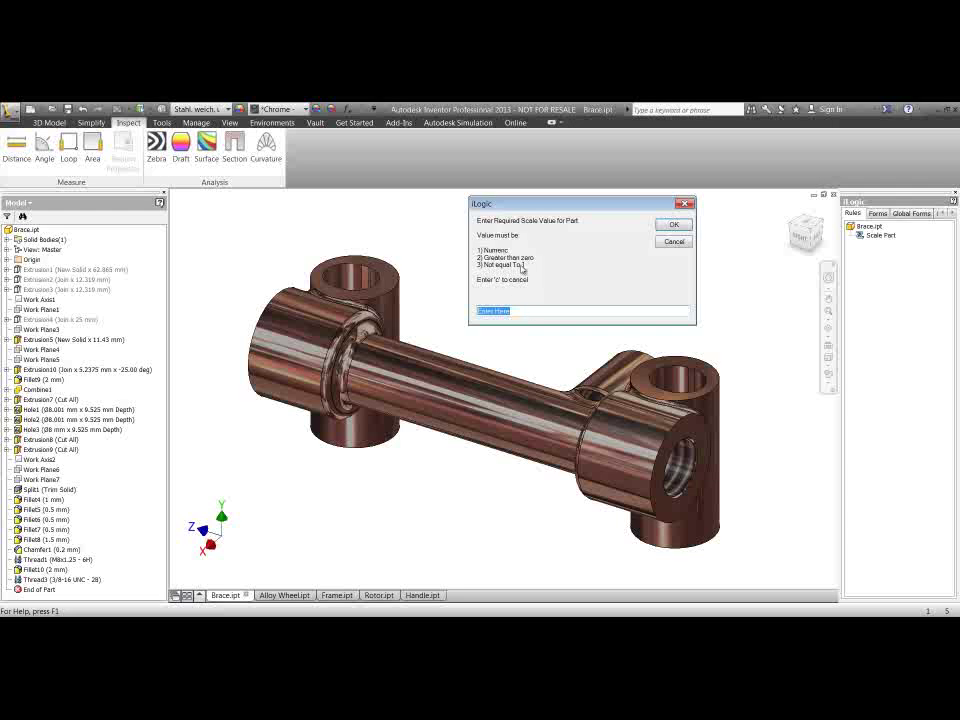
{"action": "type", "text": "1"}
{"action": "key", "text": "Return"}
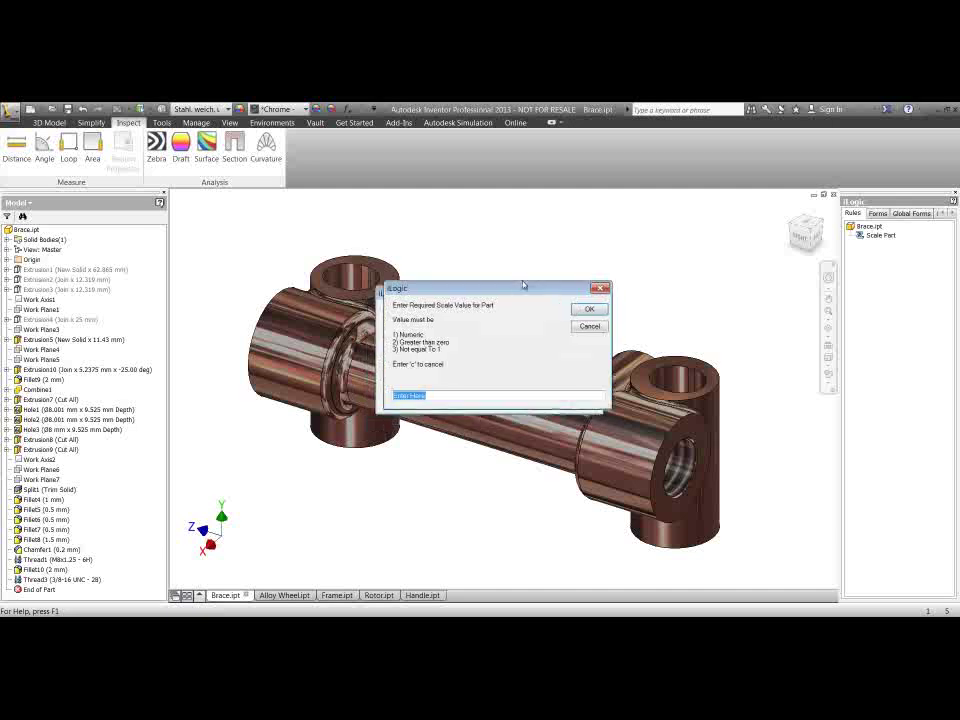
Step: Cancel the Scale Part rule by submitting c as the scale value
{"action": "left_click_drag", "start_coordinate": [552, 259], "coordinate": [595, 212]}
{"action": "left_click", "coordinate": [511, 320]}
{"action": "left_click_drag", "start_coordinate": [510, 320], "coordinate": [451, 332]}
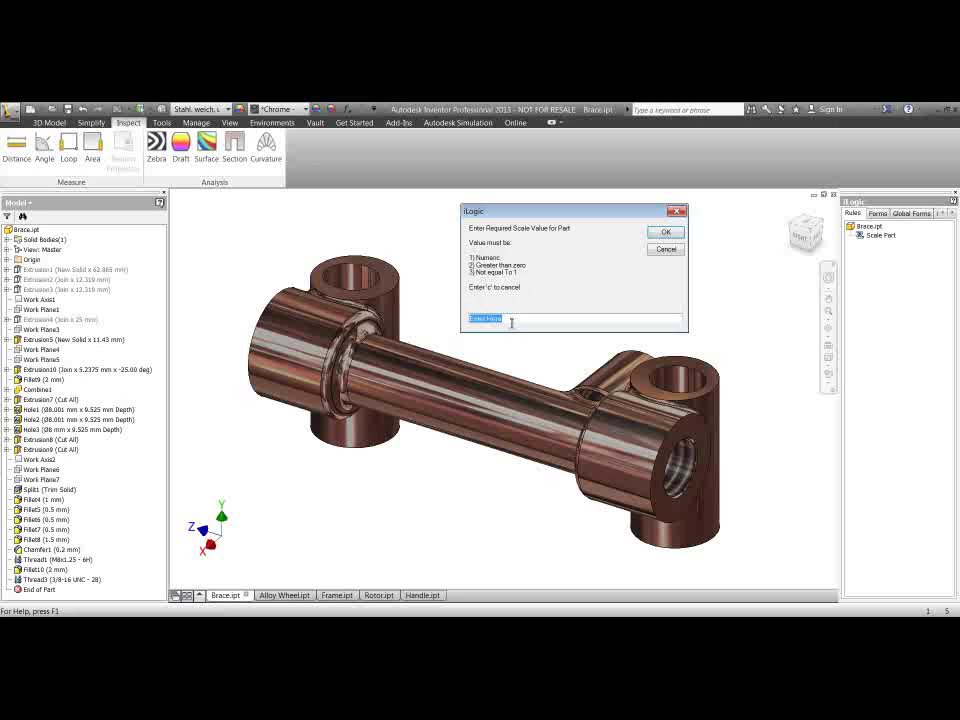
{"action": "type", "text": "c"}
{"action": "key", "text": "Return"}
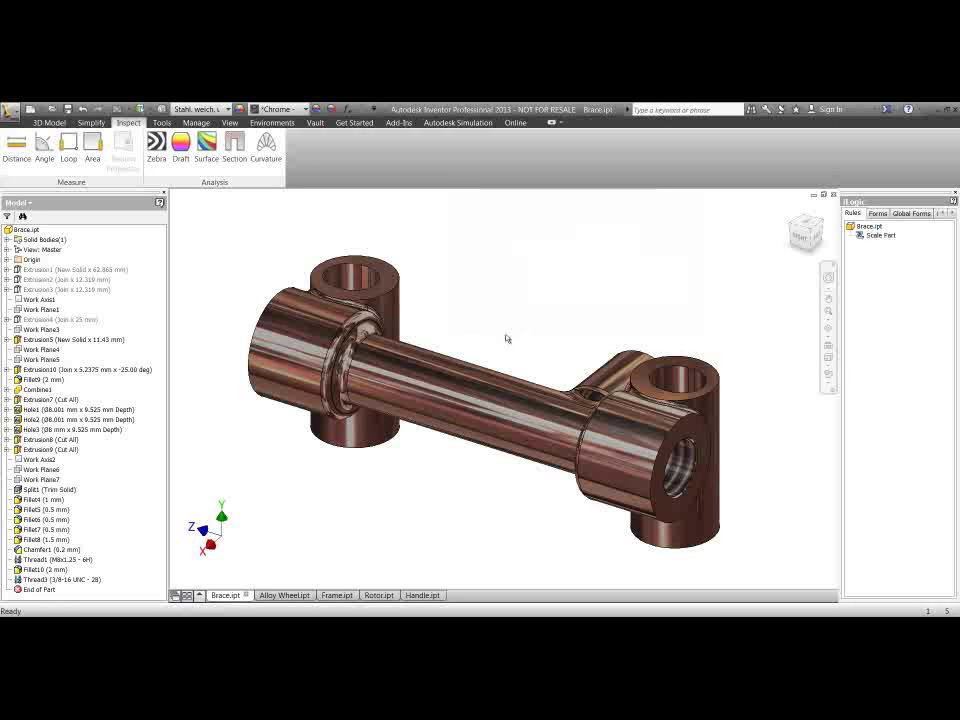
Step: Run the Scale Part rule on the brace with a scale value of 2 and include the three hole features in the scaling
{"action": "middle_click_drag", "start_coordinate": [506, 339], "coordinate": [521, 306]}
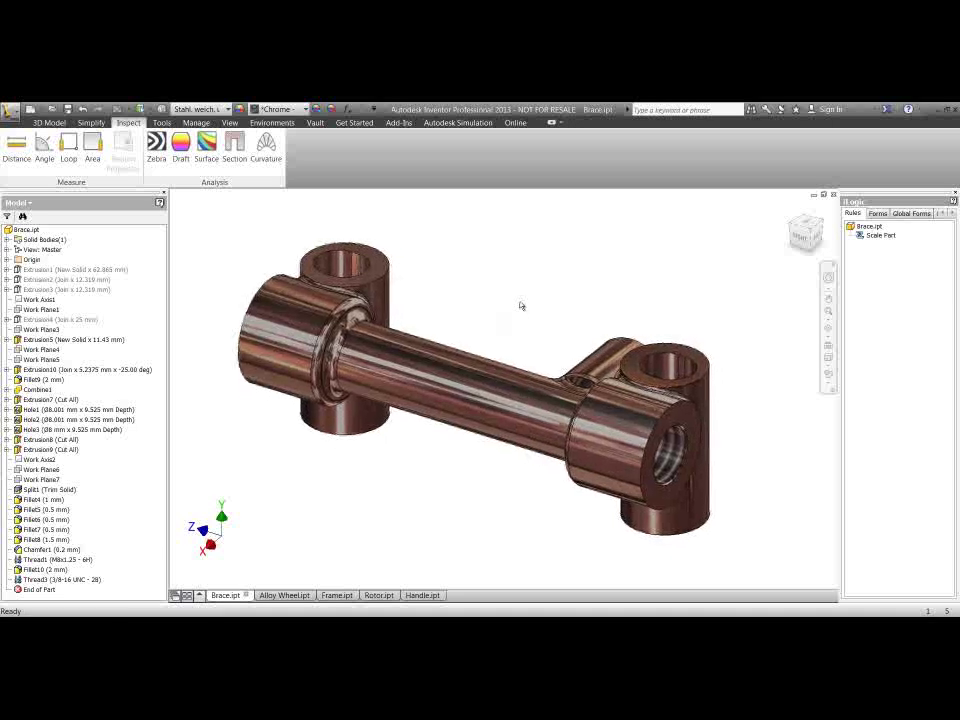
{"action": "right_click", "coordinate": [881, 236]}
{"action": "left_click", "coordinate": [893, 245]}
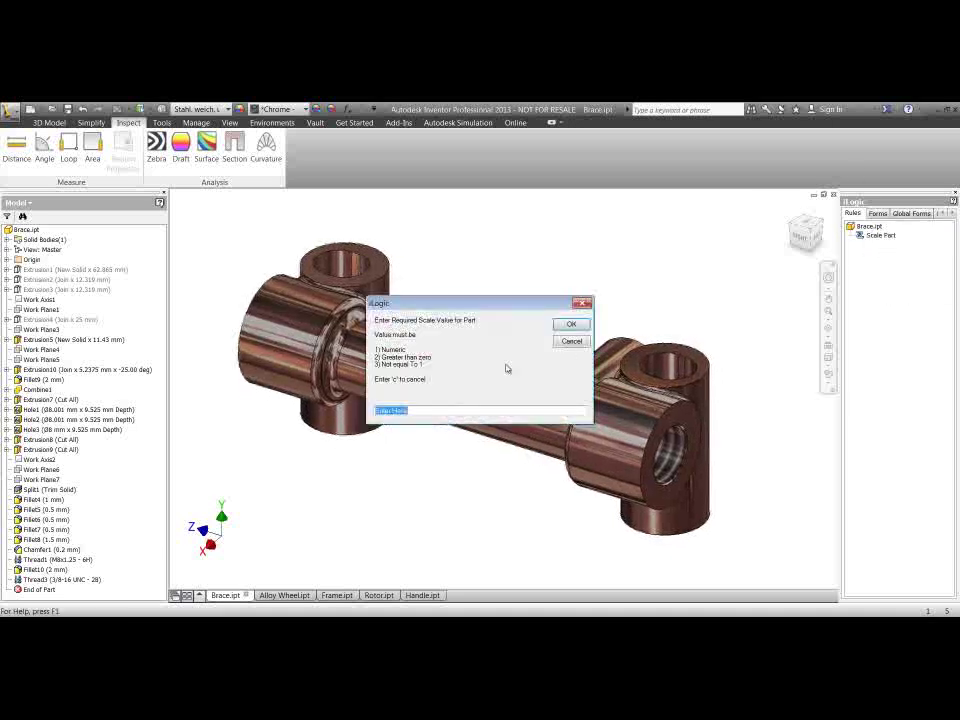
{"action": "left_click_drag", "start_coordinate": [489, 312], "coordinate": [624, 212]}
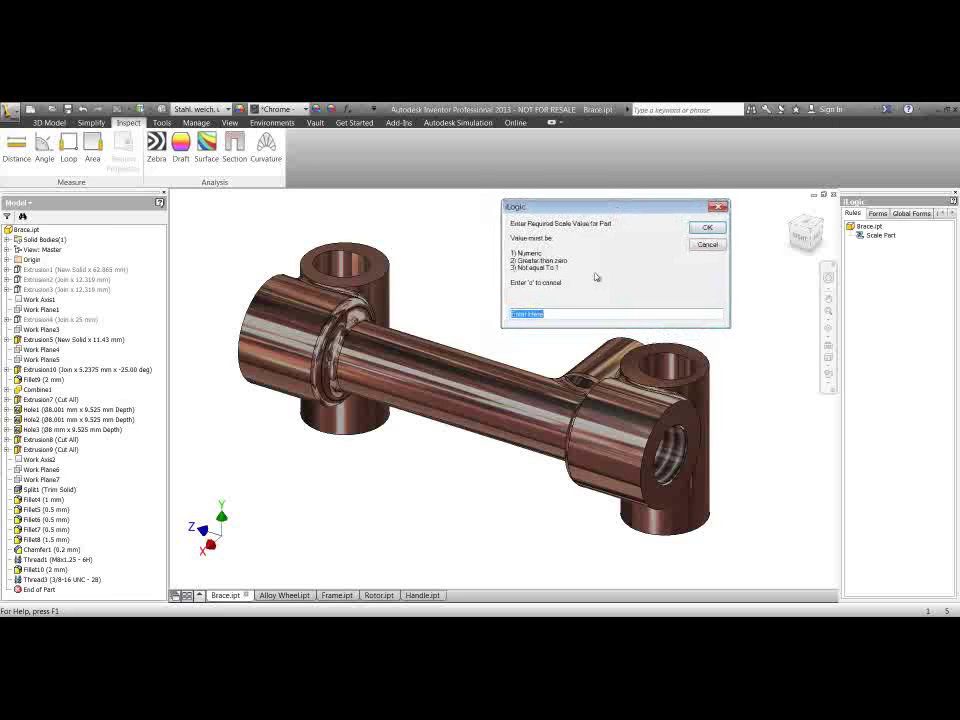
{"action": "type", "text": "23"}
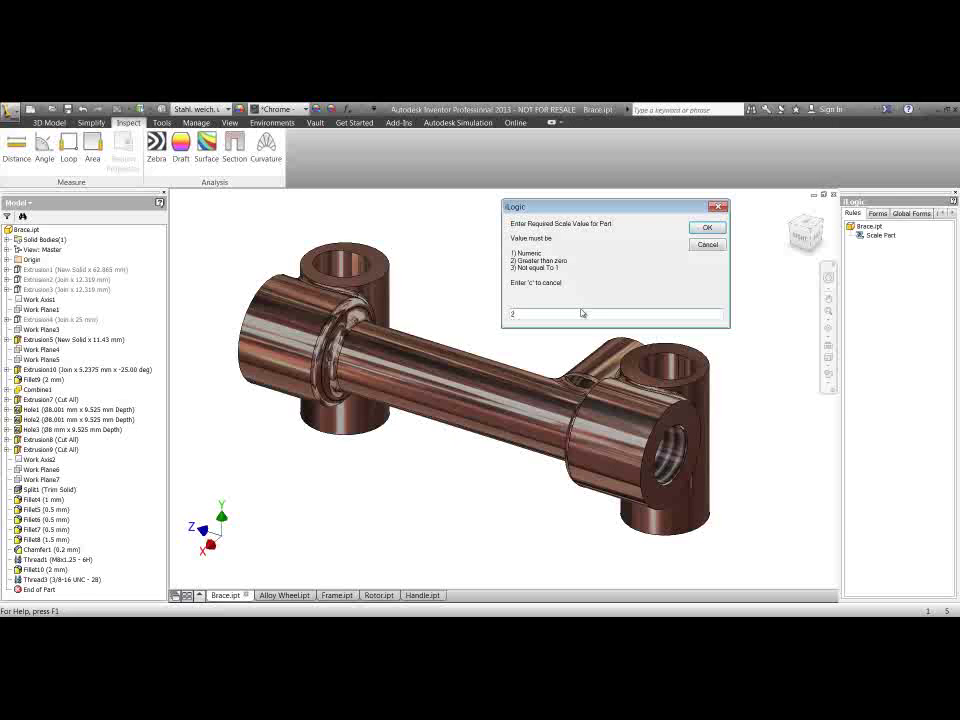
{"action": "key", "text": "Return"}
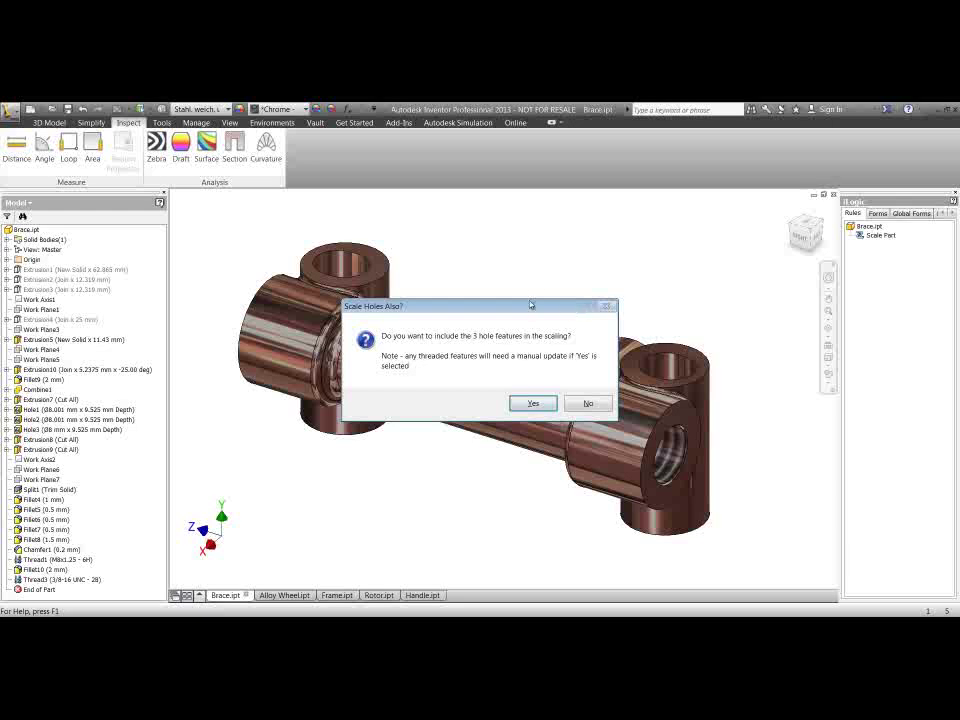
{"action": "left_click_drag", "start_coordinate": [531, 307], "coordinate": [660, 205]}
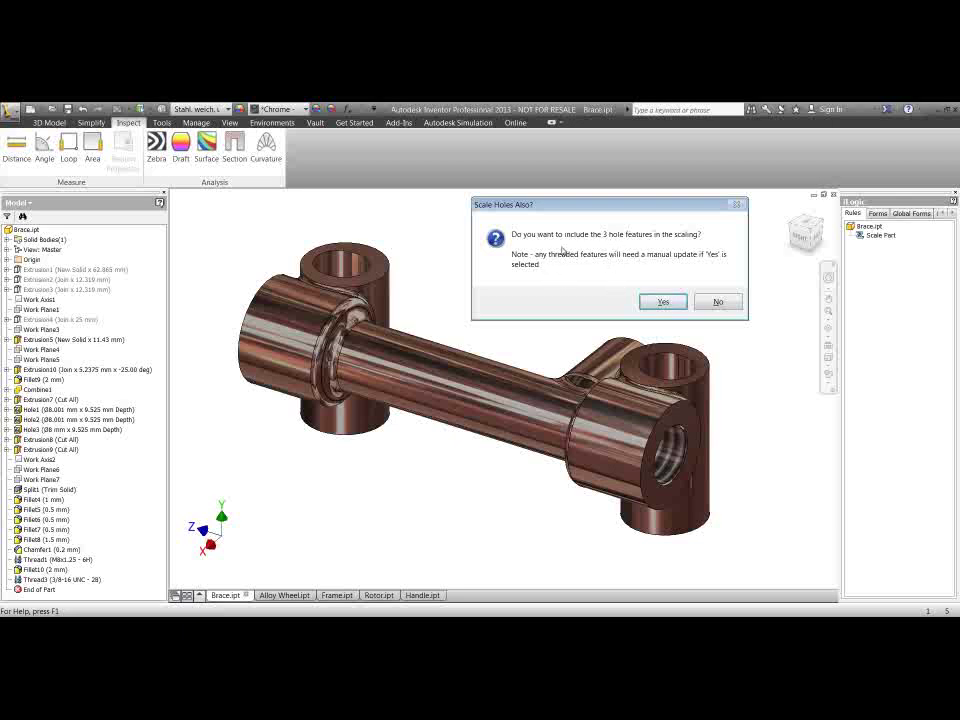
{"action": "left_click", "coordinate": [664, 302]}
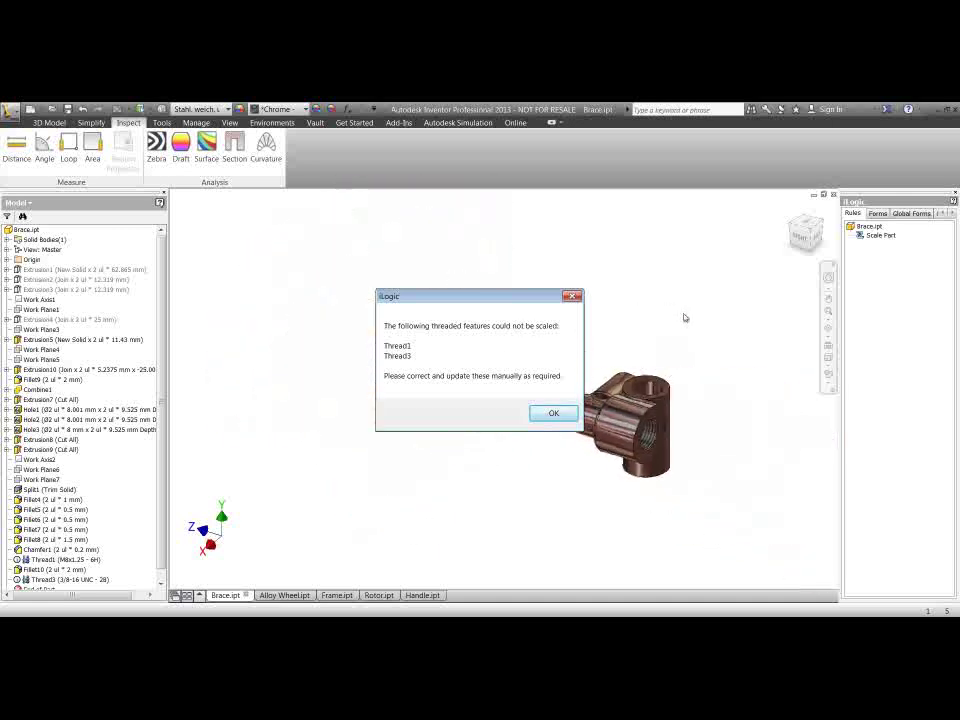
Step: Move the notice about unscaled threaded features clear of the model, inspect the scaled brace, and dismiss the notice
{"action": "left_click_drag", "start_coordinate": [503, 301], "coordinate": [221, 184]}
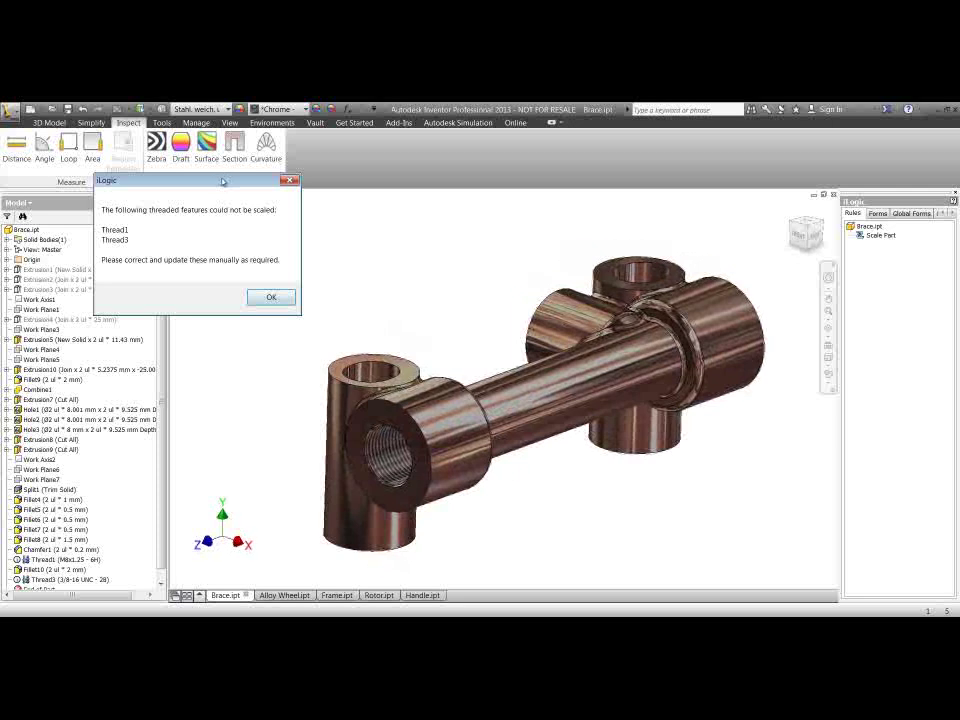
{"action": "left_click_drag", "start_coordinate": [223, 181], "coordinate": [321, 214]}
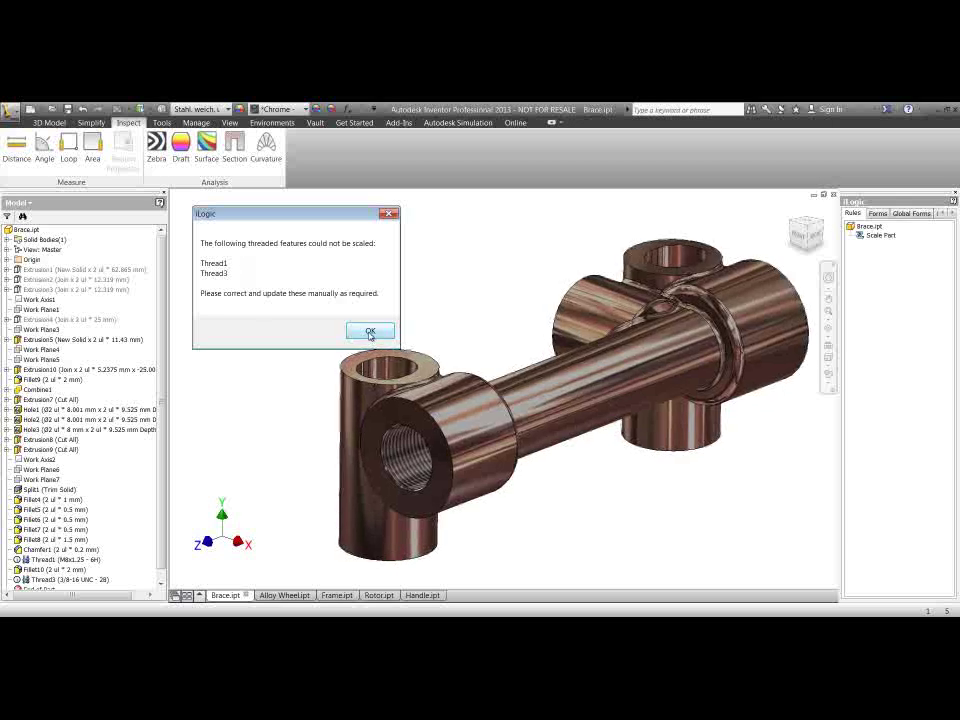
{"action": "left_click_drag", "start_coordinate": [314, 220], "coordinate": [295, 207]}
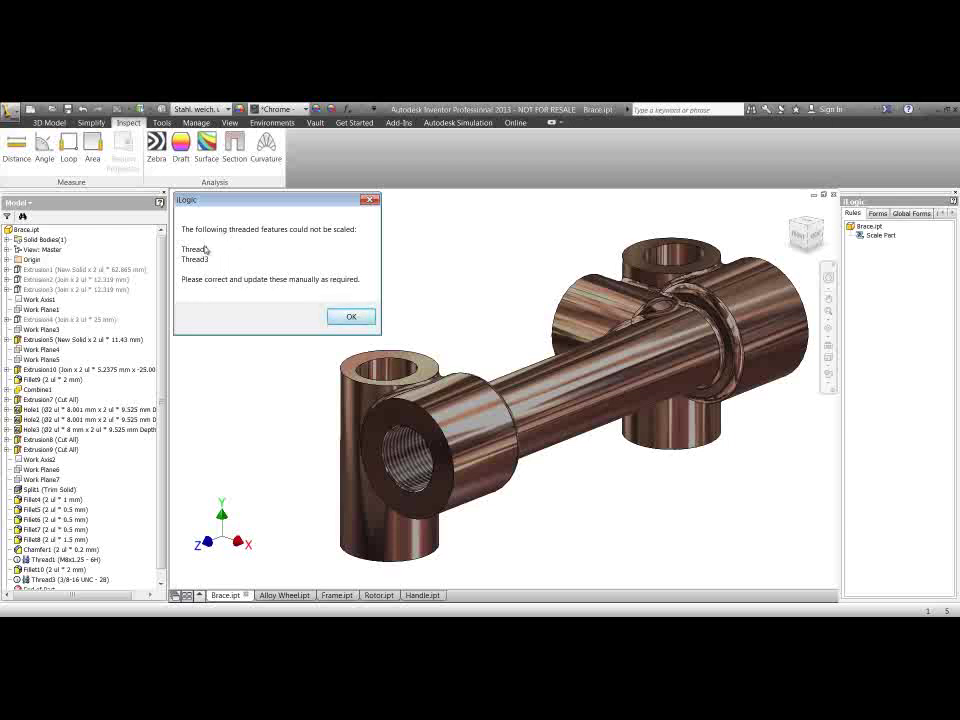
{"action": "left_click", "coordinate": [352, 317]}
Step: Examine the Thread1 and Thread3 features in the model tree and the threaded bore at the brace's end
{"action": "scroll", "coordinate": [138, 543], "scroll_direction": "down", "scroll_amount": 1}
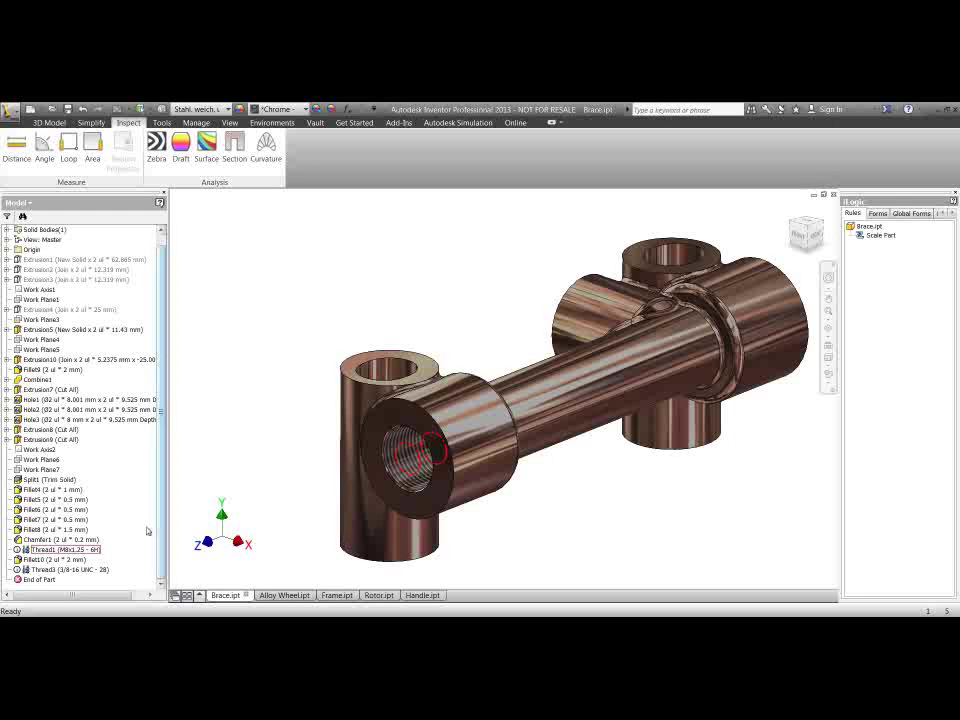
{"action": "scroll", "coordinate": [270, 446], "scroll_direction": "up", "scroll_amount": 4}
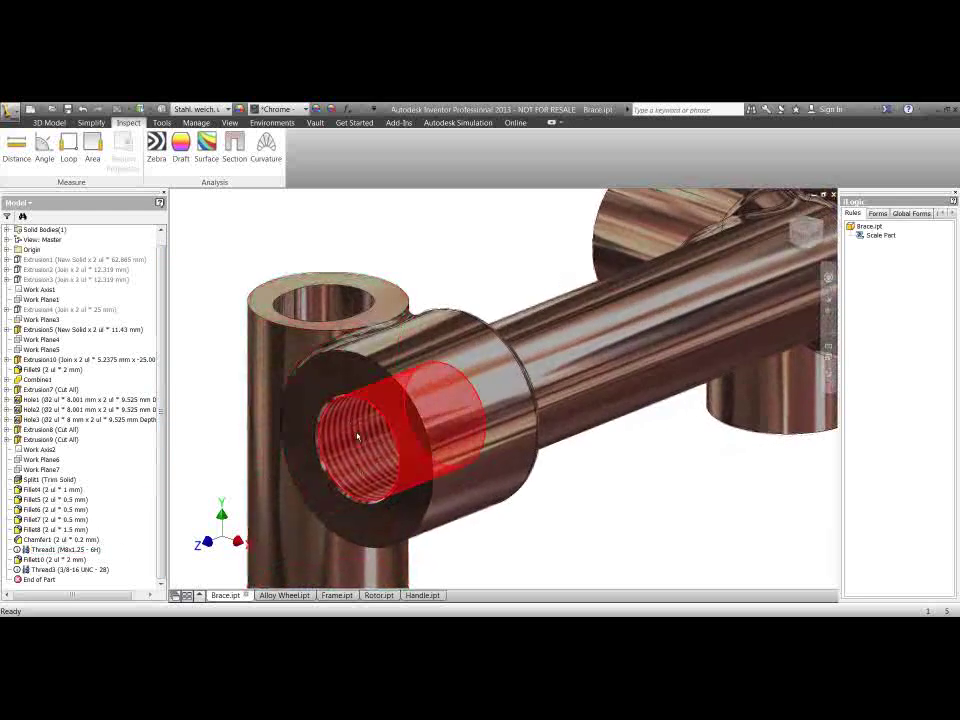
{"action": "scroll", "coordinate": [373, 433], "scroll_direction": "down", "scroll_amount": 4}
{"action": "middle_click_drag", "start_coordinate": [324, 266], "coordinate": [258, 290]}
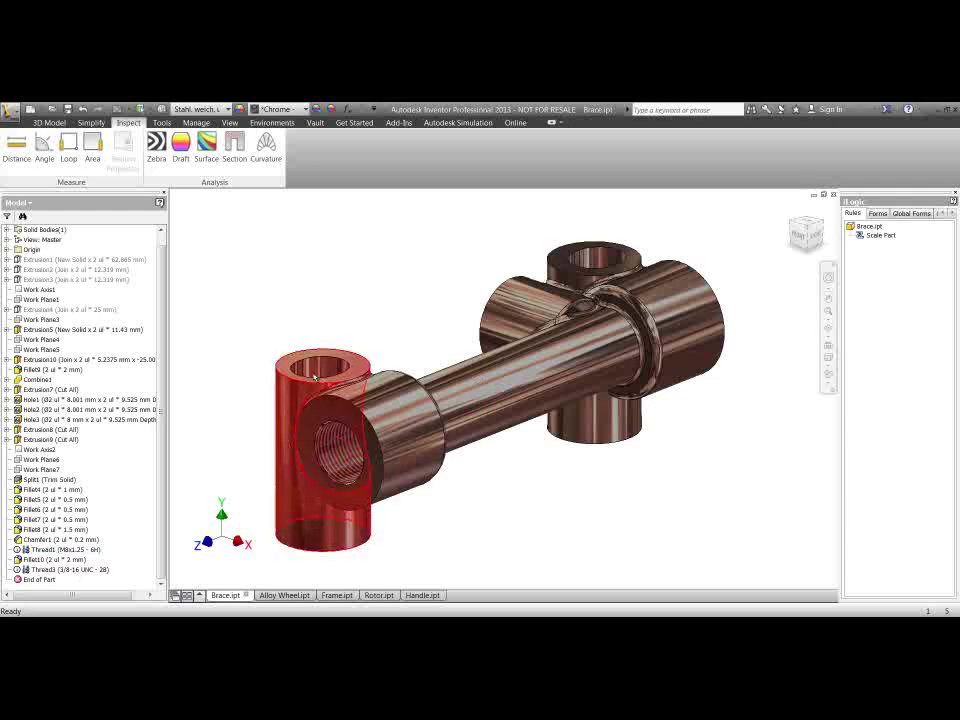
{"action": "middle_click_drag", "start_coordinate": [303, 298], "coordinate": [302, 274]}
{"action": "scroll", "coordinate": [299, 298], "scroll_direction": "down", "scroll_amount": 2}
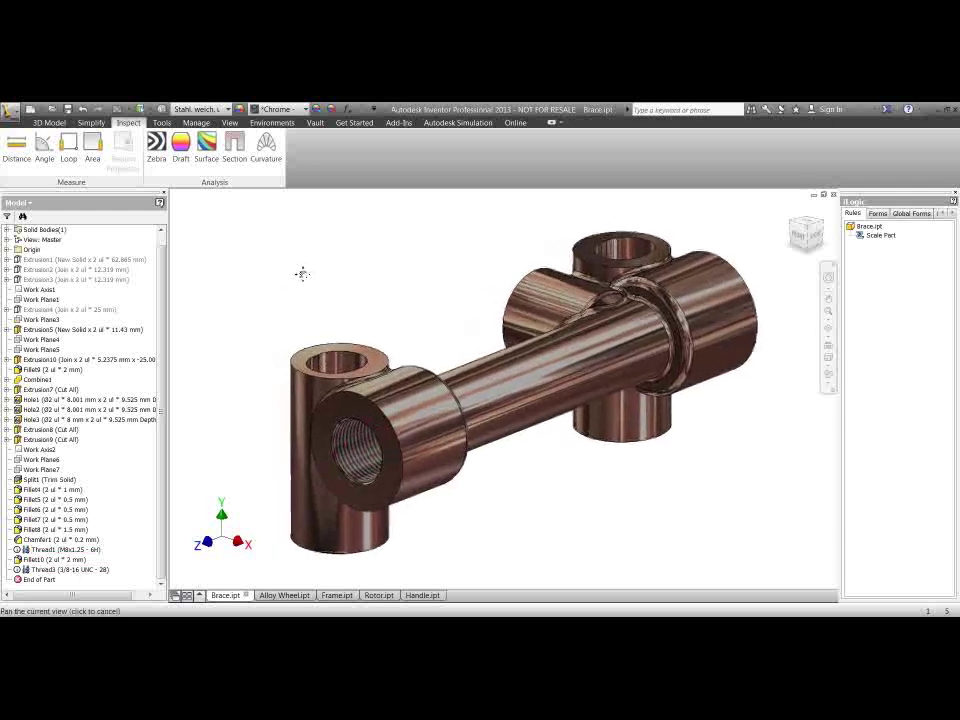
Step: Measure the distance between the scaled brace's two opposite end faces, and close the measurement
{"action": "left_click", "coordinate": [16, 150]}
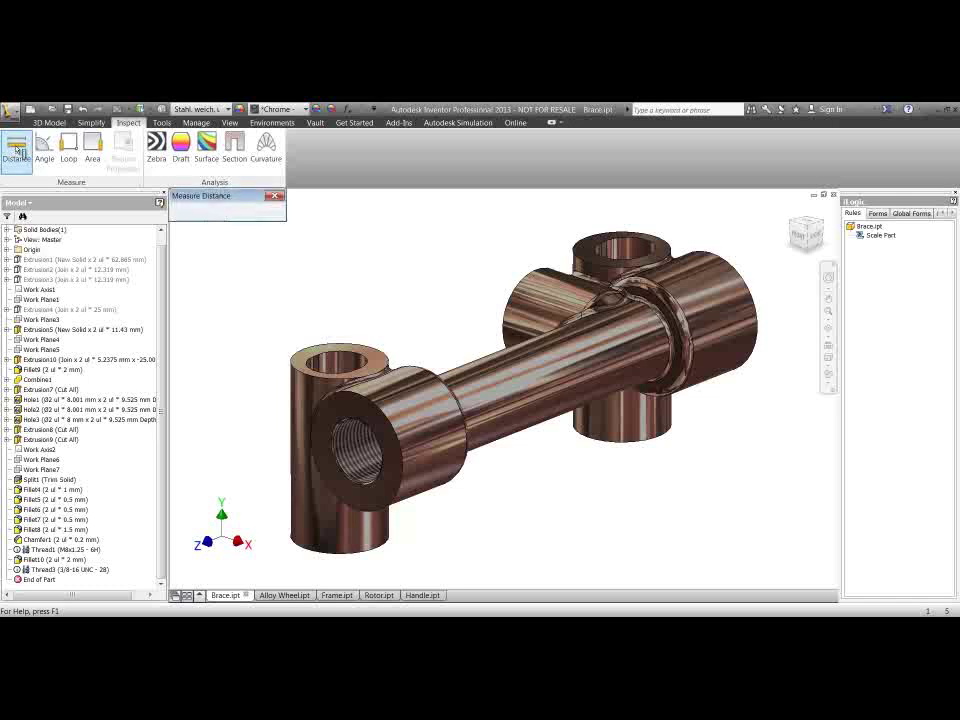
{"action": "left_click", "coordinate": [366, 416]}
{"action": "middle_click_drag", "start_coordinate": [366, 416], "coordinate": [437, 418], "text": "shift"}
{"action": "left_click", "coordinate": [587, 388]}
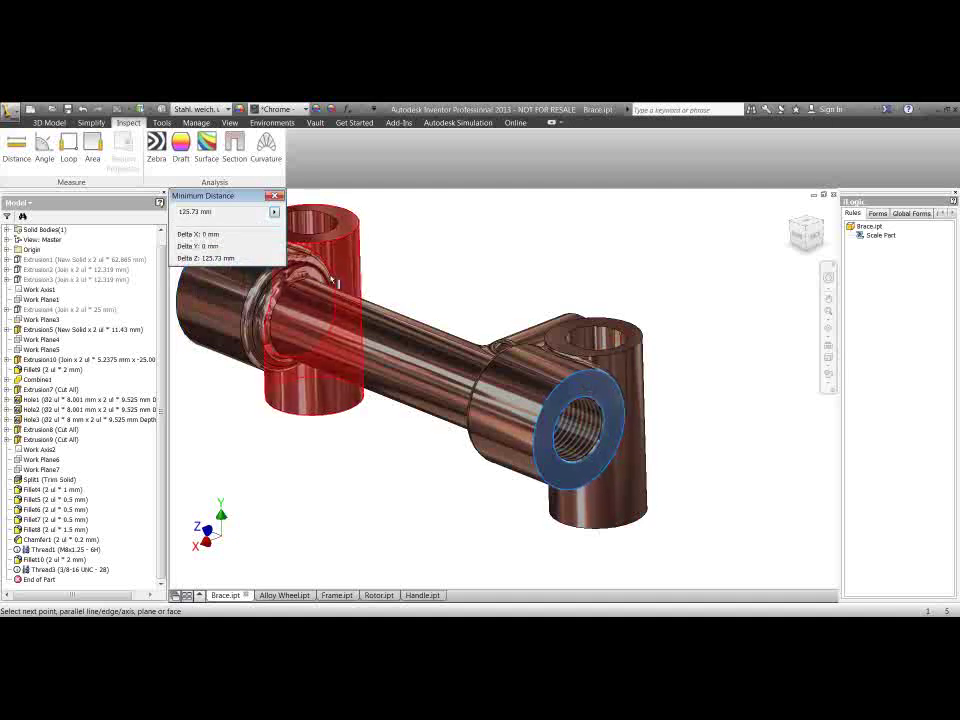
{"action": "scroll", "coordinate": [285, 370], "scroll_direction": "down", "scroll_amount": 1}
{"action": "left_click_drag", "start_coordinate": [226, 196], "coordinate": [170, 147]}
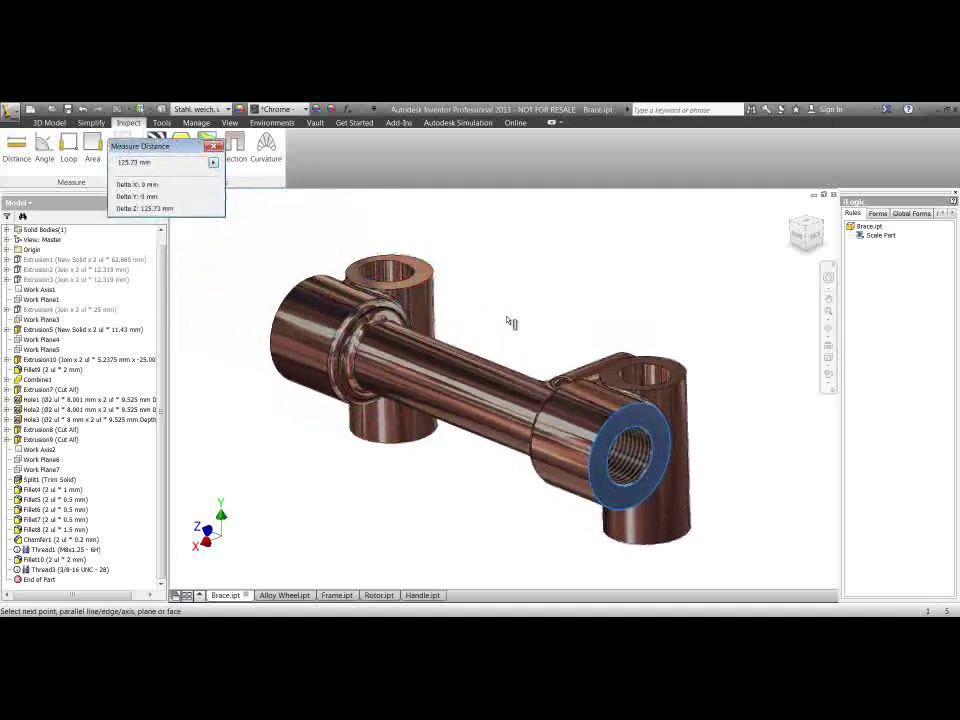
{"action": "middle_click_drag", "start_coordinate": [535, 326], "coordinate": [545, 327], "text": "shift"}
{"action": "left_click_drag", "start_coordinate": [170, 146], "coordinate": [231, 195]}
{"action": "middle_click_drag", "start_coordinate": [405, 338], "coordinate": [455, 326], "text": "shift"}
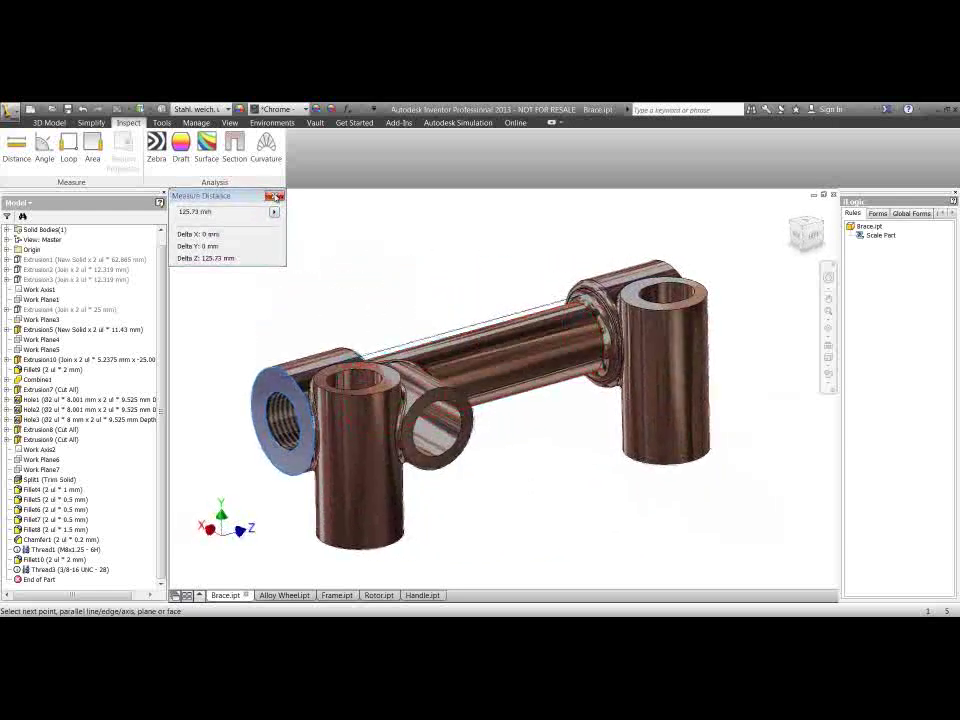
{"action": "left_click", "coordinate": [276, 197]}
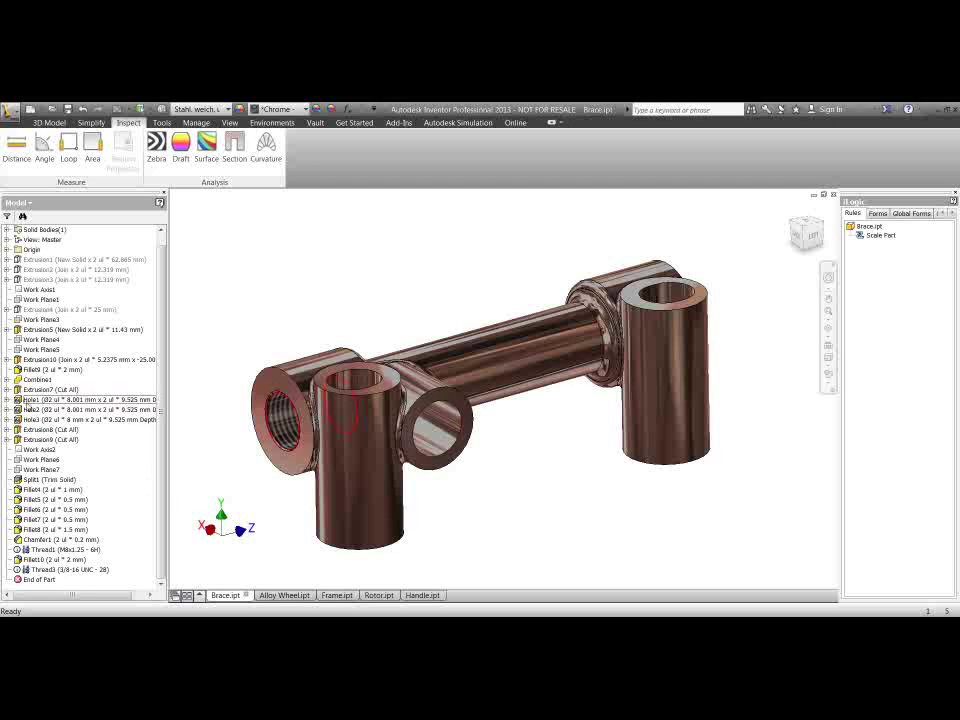
Step: Examine the sketches beneath Extrusion1, Extrusion4 and Extrusion7 in the scaled brace, then collapse Extrusion1
{"action": "left_click", "coordinate": [7, 260]}
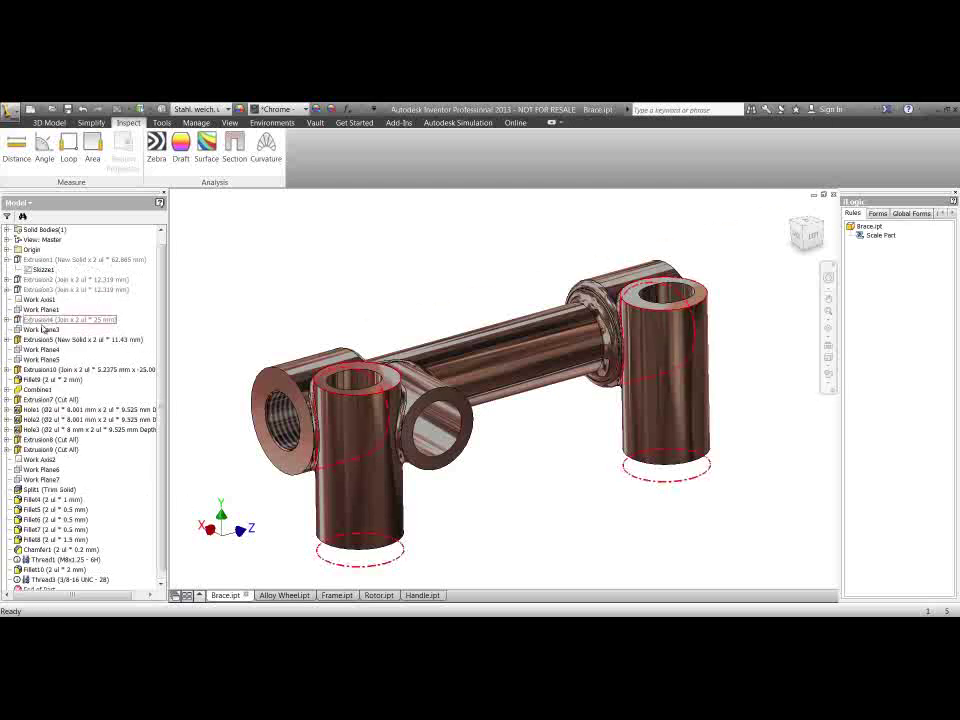
{"action": "left_click", "coordinate": [7, 320]}
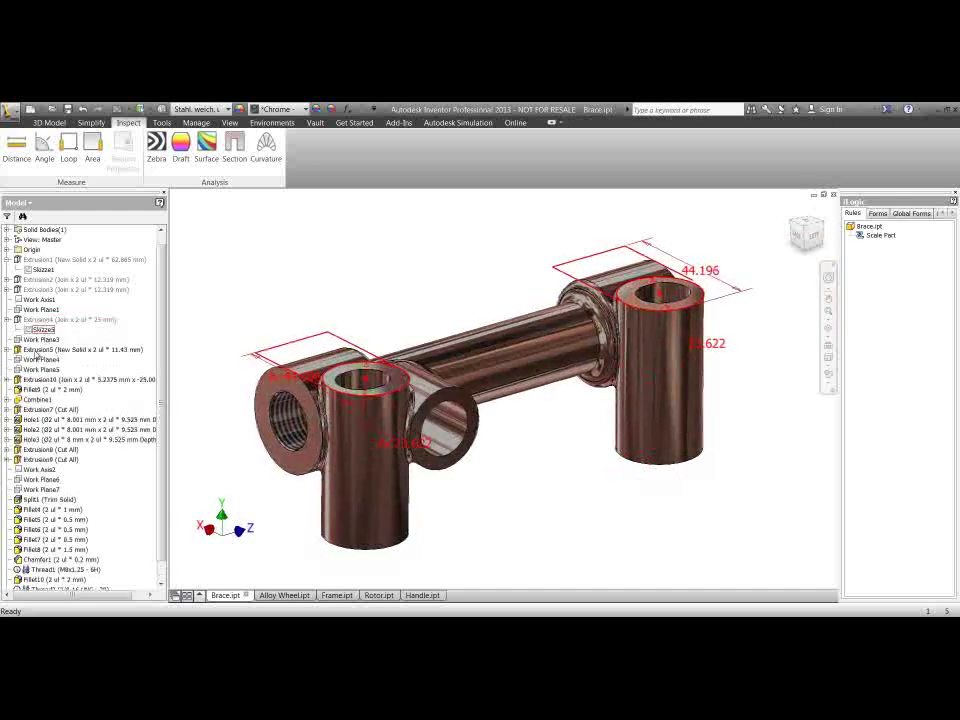
{"action": "left_click", "coordinate": [7, 410]}
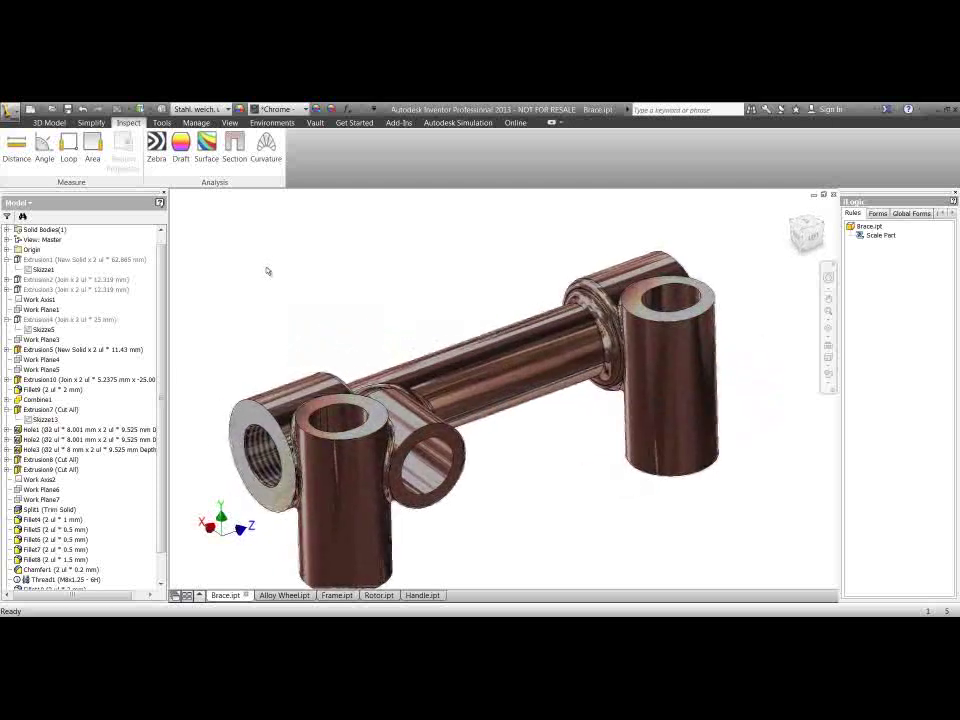
{"action": "scroll", "coordinate": [40, 250], "scroll_direction": "up", "scroll_amount": 1}
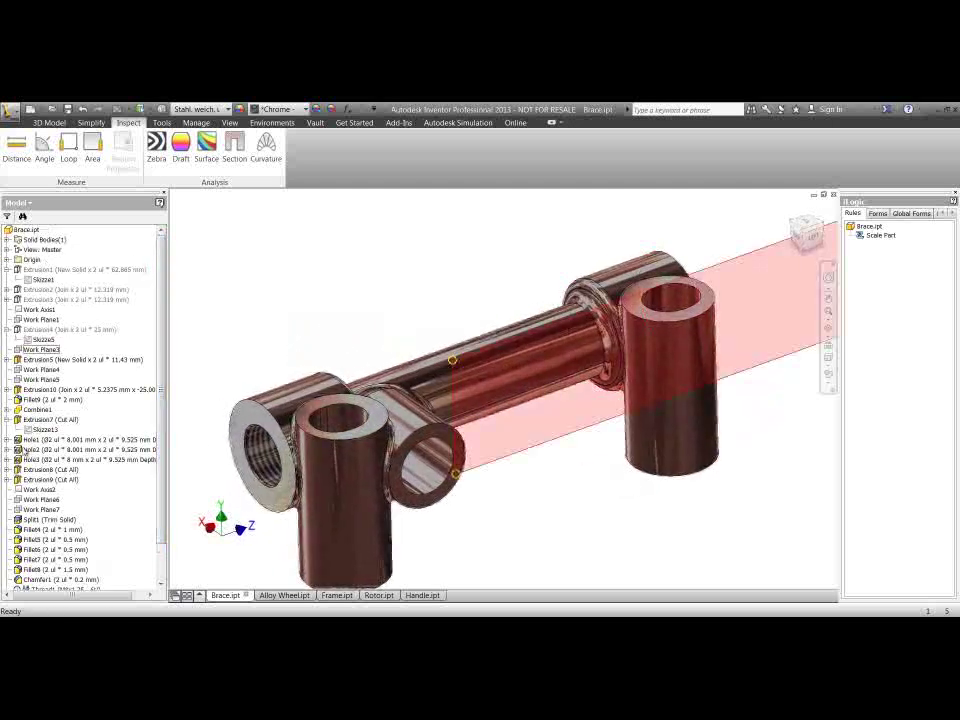
{"action": "left_click", "coordinate": [7, 270]}
{"action": "mouse_move", "coordinate": [371, 275]}
{"action": "middle_mouse_down"}
{"action": "mouse_move", "coordinate": [386, 276]}
{"action": "mouse_move", "coordinate": [380, 247]}
{"action": "mouse_move", "coordinate": [364, 240]}
{"action": "middle_mouse_up"}
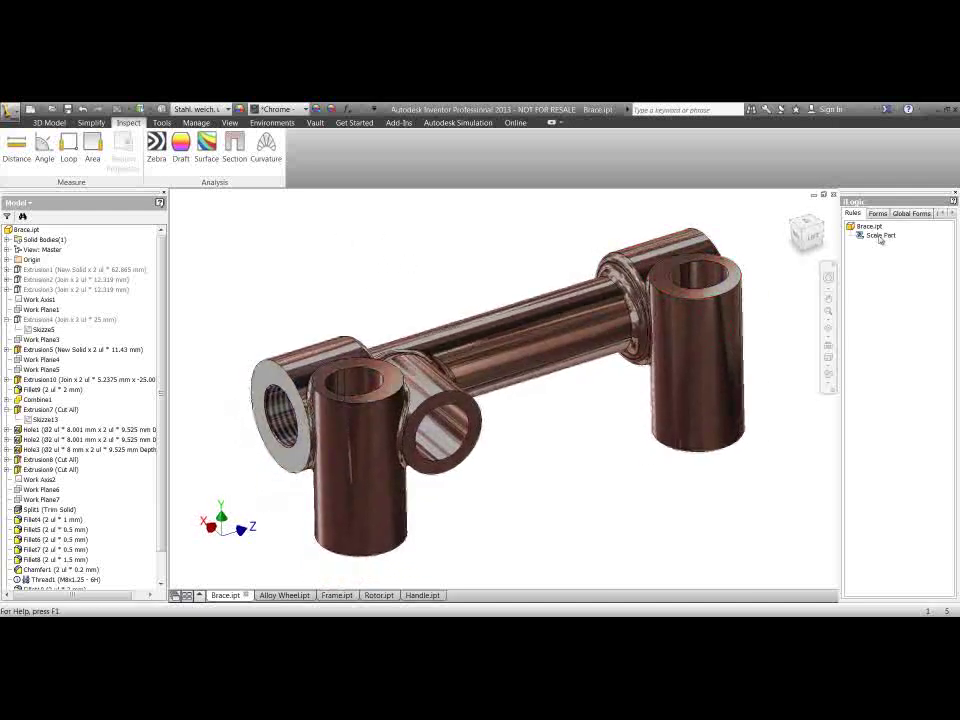
Step: Close Brace.ipt without saving its changes, switch to Alloy Wheel.ipt, and select its Scale Part rule
{"action": "left_click", "coordinate": [834, 197]}
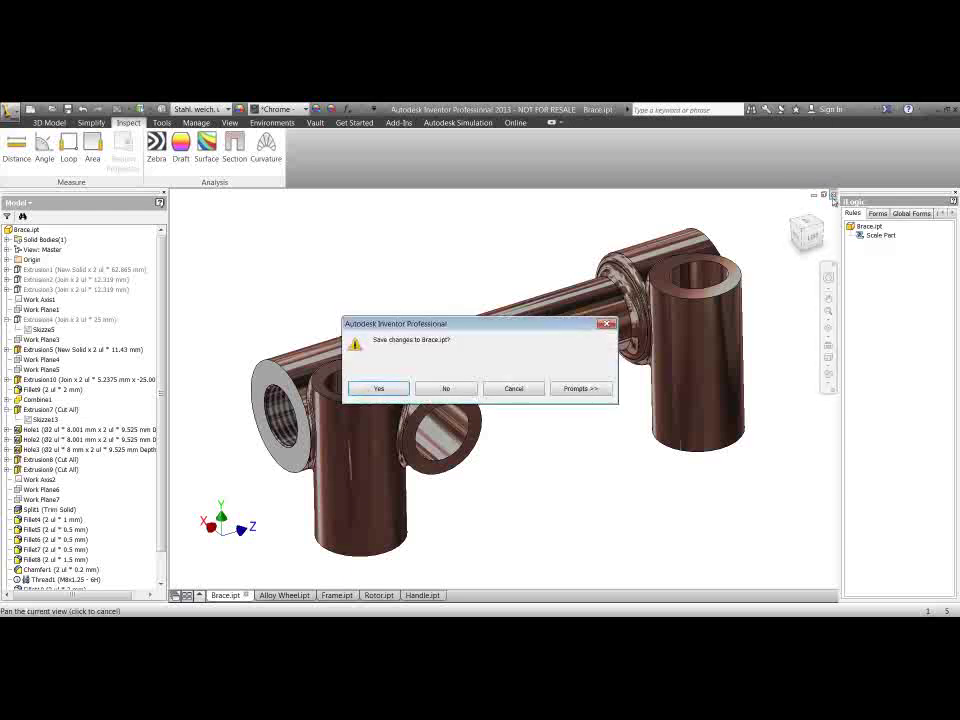
{"action": "left_click", "coordinate": [446, 389]}
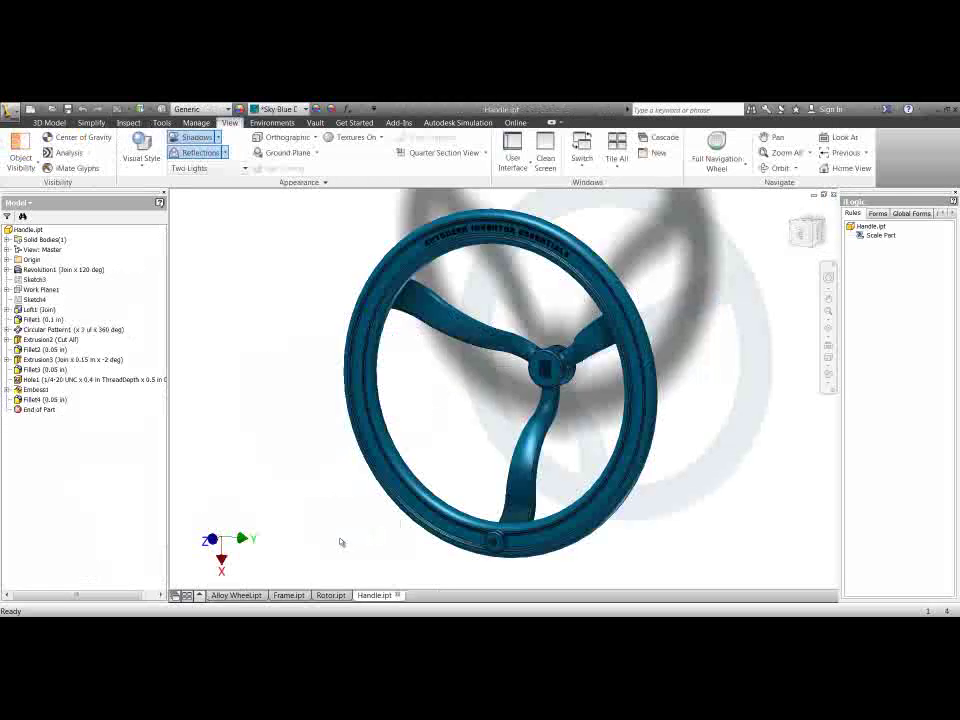
{"action": "left_click", "coordinate": [237, 596]}
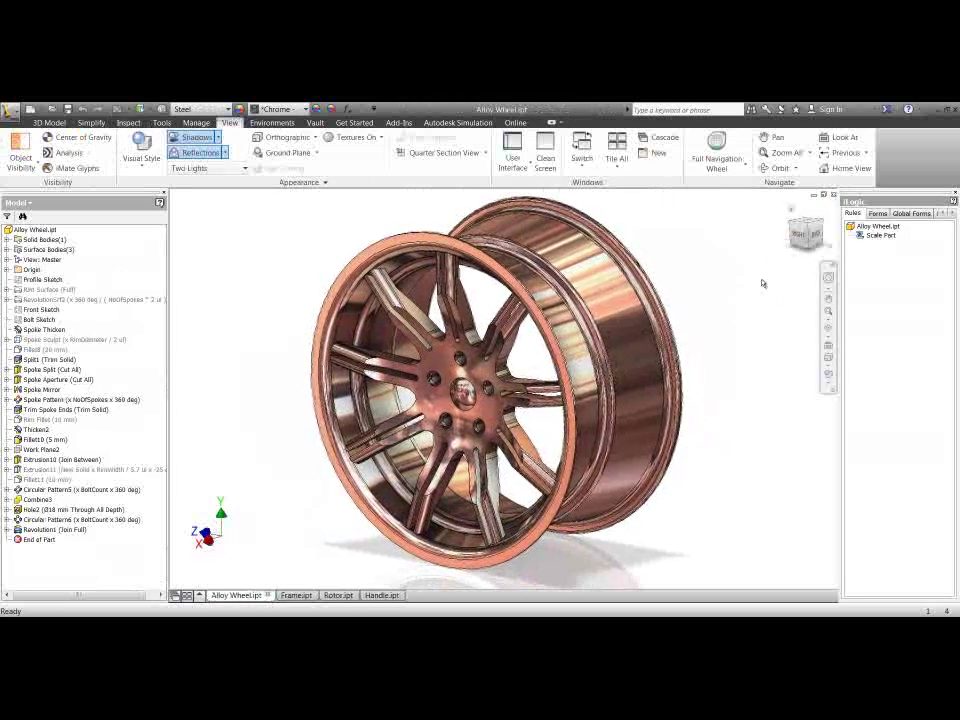
{"action": "middle_click_drag", "start_coordinate": [700, 289], "coordinate": [739, 296]}
{"action": "left_click", "coordinate": [878, 236]}
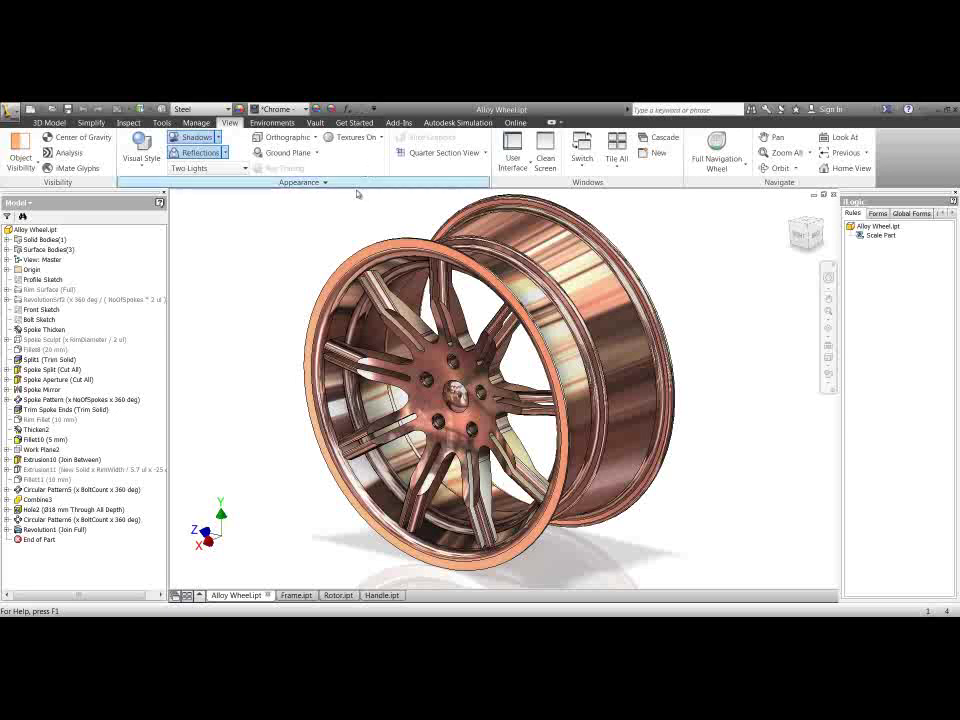
Step: Review the alloy wheel's model parameters and their equations, and close the parameter list
{"action": "left_click", "coordinate": [347, 109]}
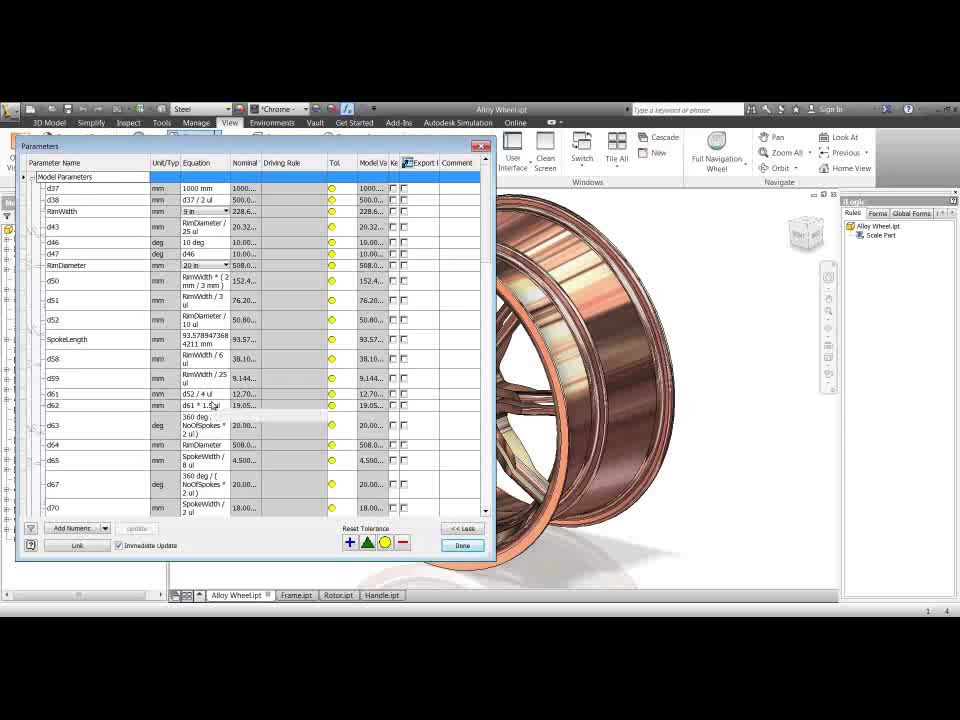
{"action": "scroll", "coordinate": [212, 405], "scroll_direction": "down", "scroll_amount": 3}
{"action": "scroll", "coordinate": [214, 452], "scroll_direction": "down", "scroll_amount": 2}
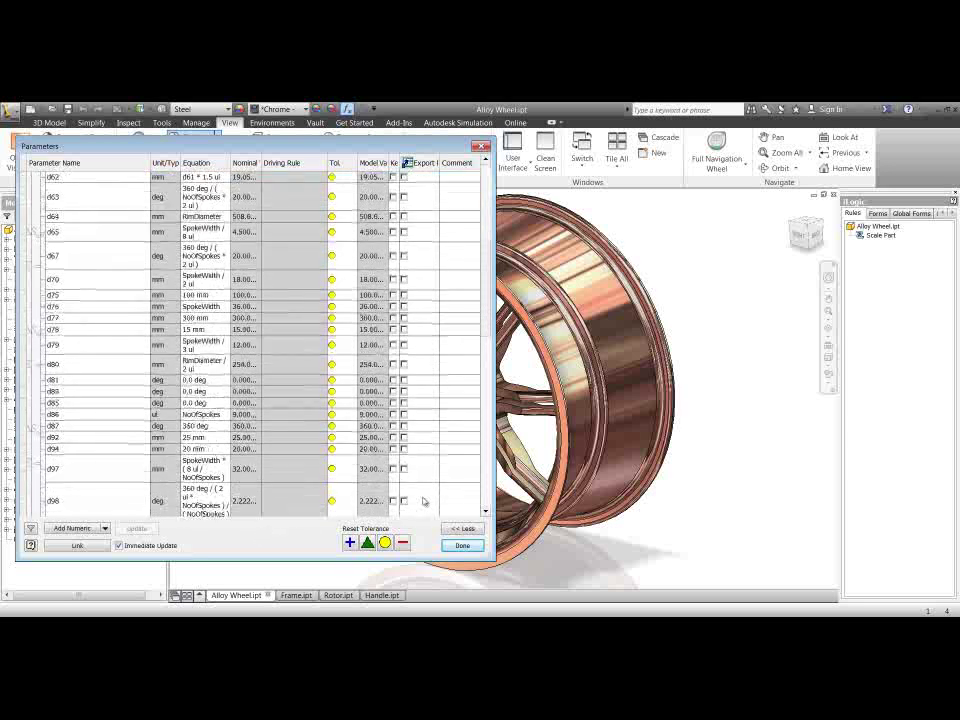
{"action": "left_click", "coordinate": [462, 546]}
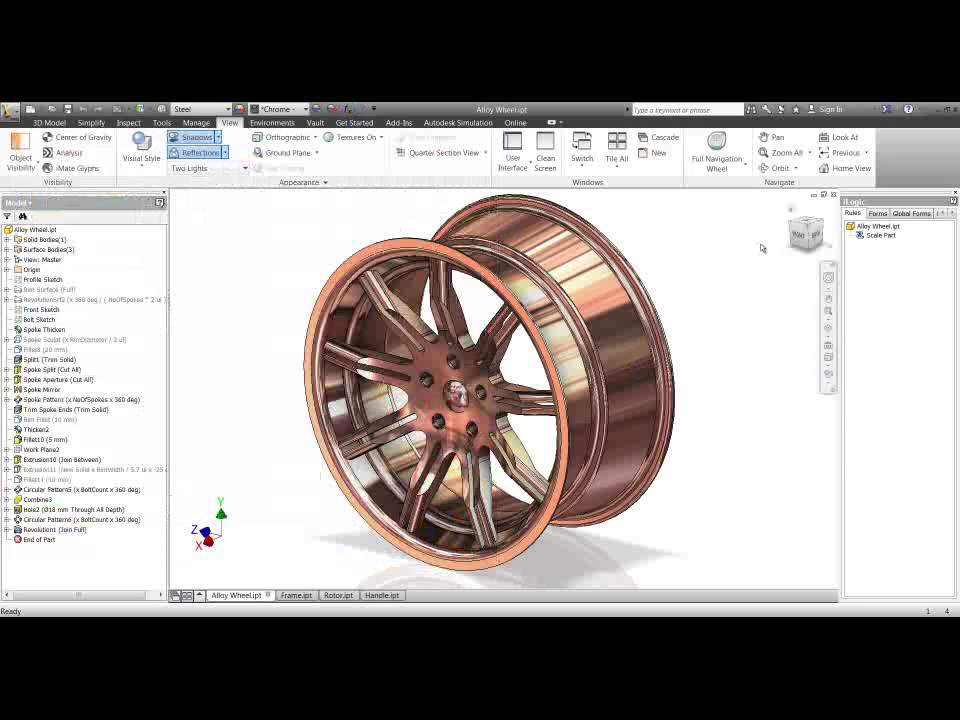
Step: Run the Scale Part rule on the alloy wheel with a scale value of 3
{"action": "left_click", "coordinate": [880, 235]}
{"action": "left_click", "coordinate": [880, 236]}
{"action": "left_click", "coordinate": [881, 249]}
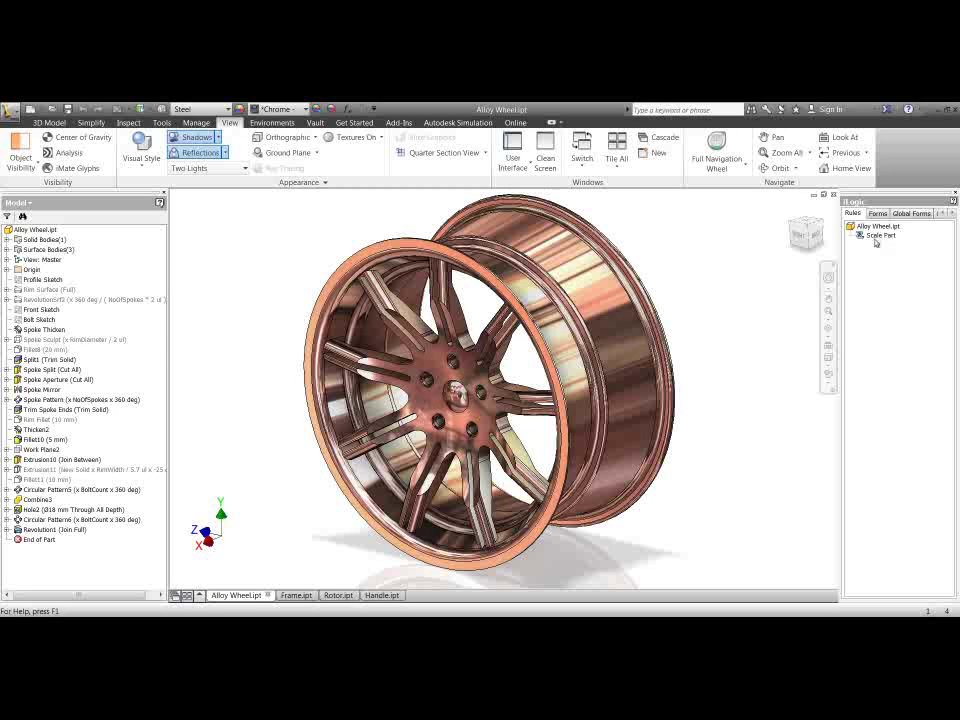
{"action": "right_click", "coordinate": [885, 238]}
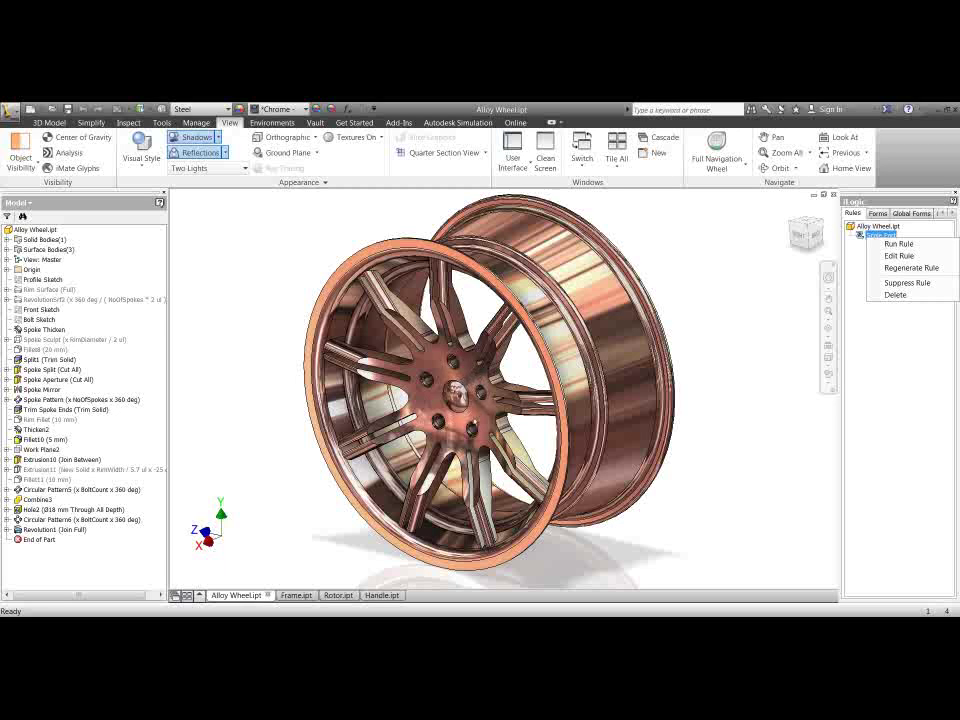
{"action": "left_click", "coordinate": [893, 246]}
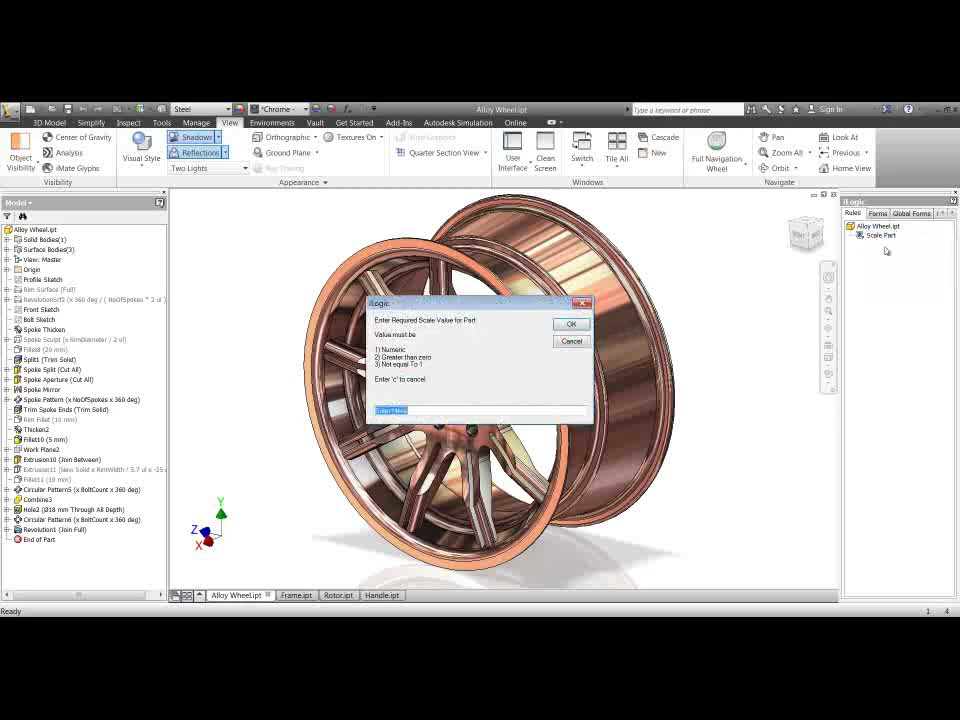
{"action": "left_click_drag", "start_coordinate": [459, 306], "coordinate": [690, 222]}
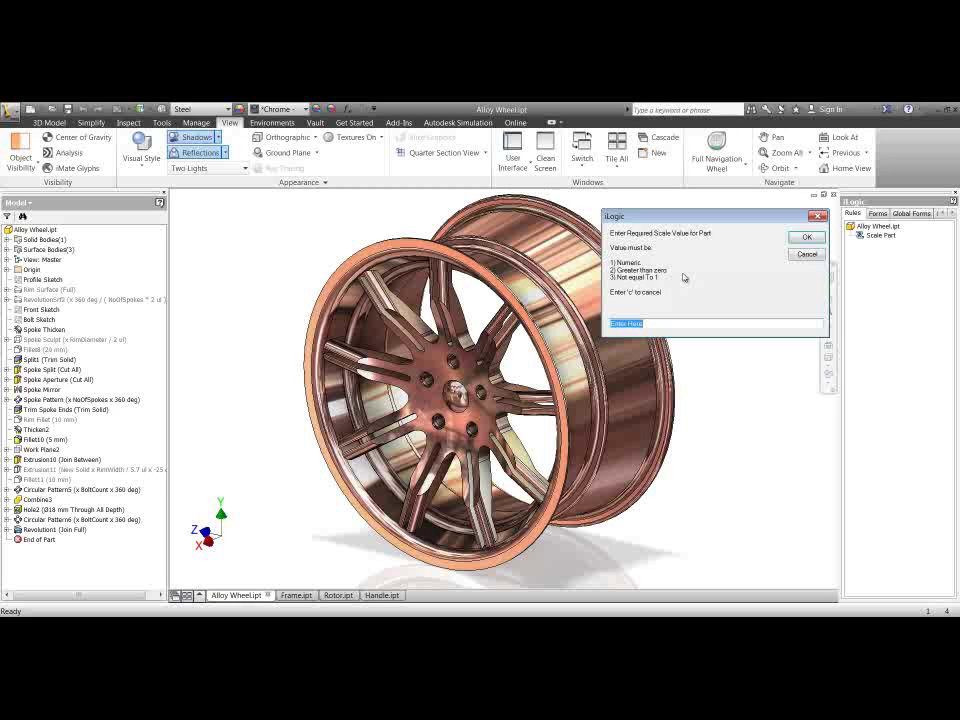
{"action": "type", "text": "3"}
{"action": "key", "text": "Return"}
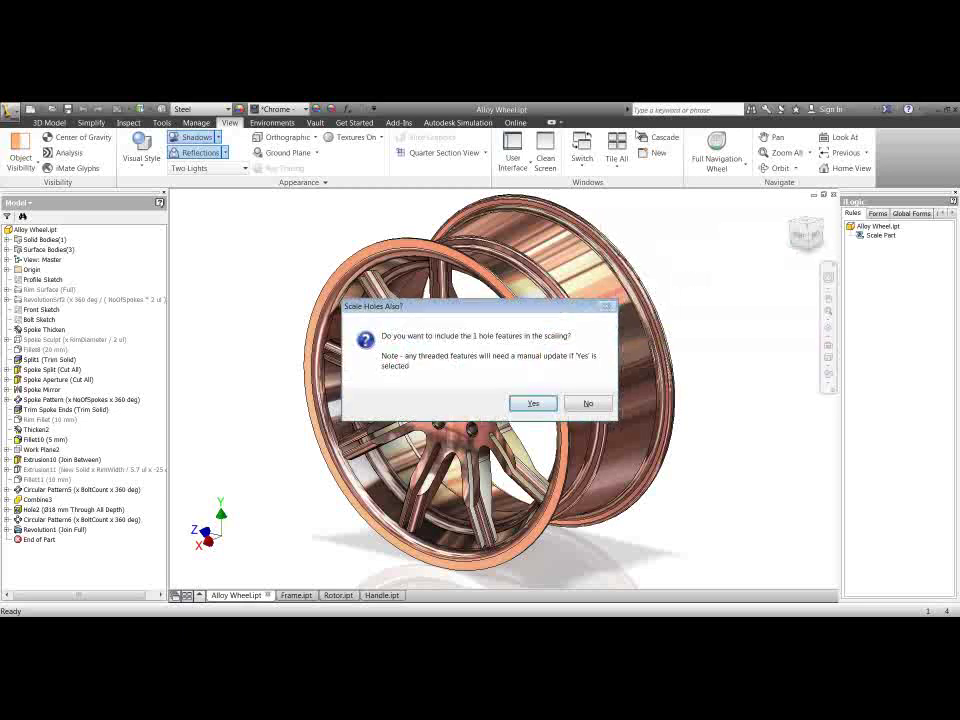
Step: Include the alloy wheel's hole features in the scaling, and close the rule's result message
{"action": "left_click_drag", "start_coordinate": [489, 309], "coordinate": [731, 193]}
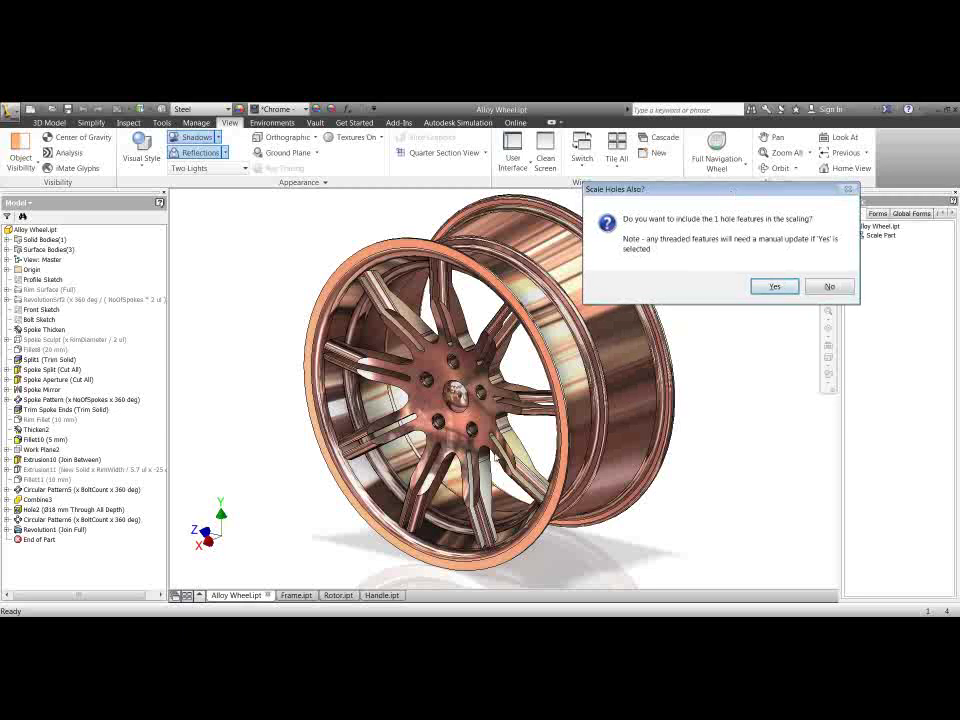
{"action": "scroll", "coordinate": [372, 343], "scroll_direction": "up", "scroll_amount": 5}
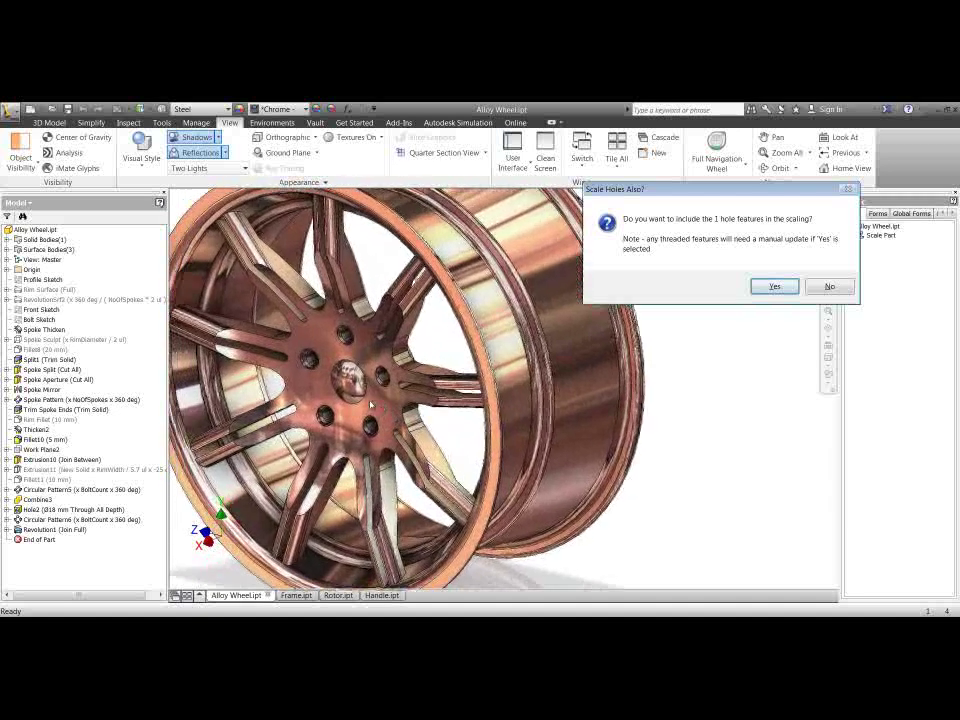
{"action": "scroll", "coordinate": [544, 354], "scroll_direction": "down", "scroll_amount": 2}
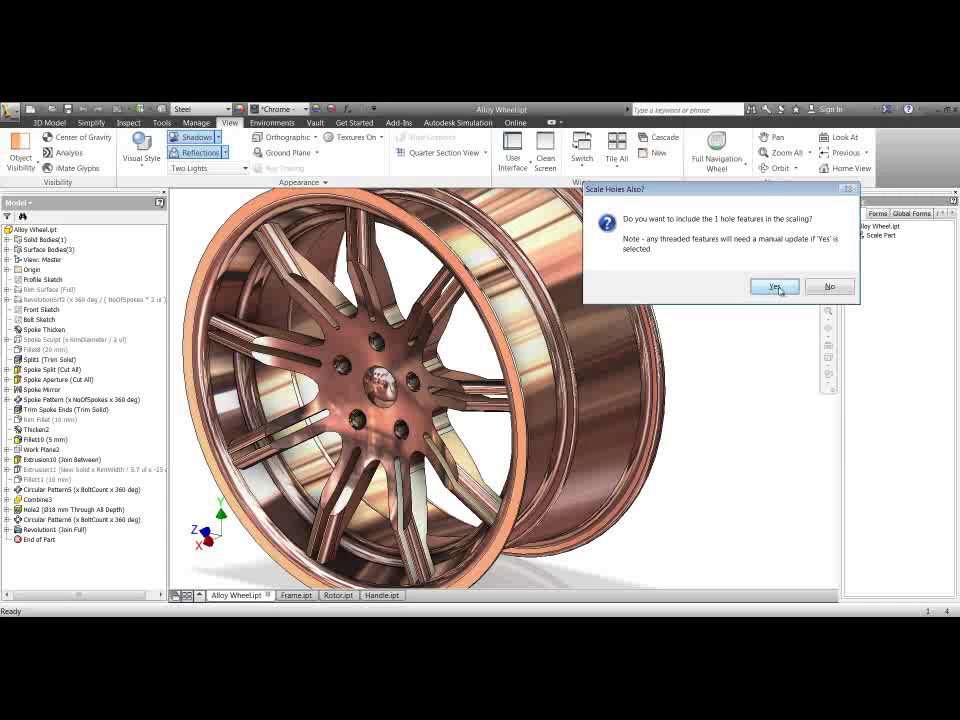
{"action": "left_click", "coordinate": [776, 287]}
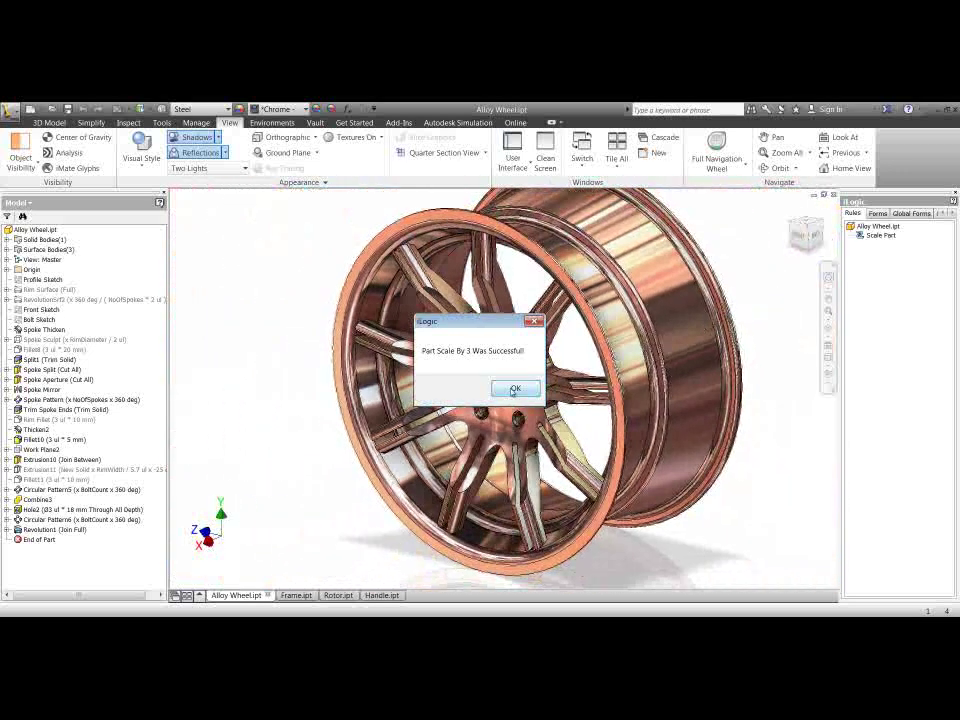
{"action": "left_click", "coordinate": [513, 390]}
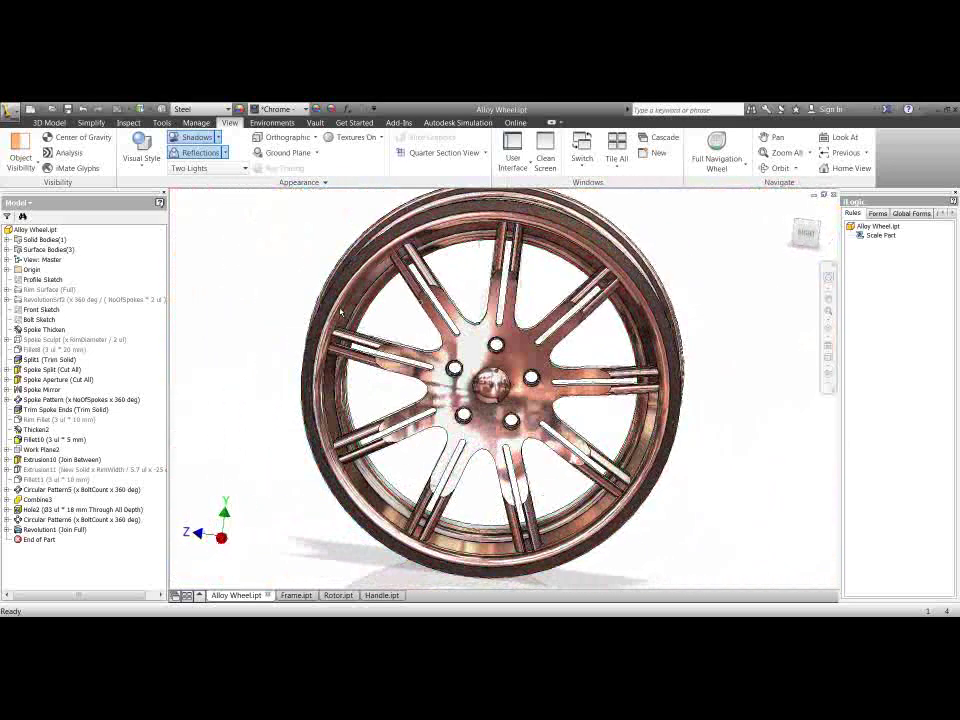
Step: Examine the scaled wheel's model and user parameters together with their equations
{"action": "middle_click_drag", "start_coordinate": [342, 311], "coordinate": [355, 248], "text": "shift"}
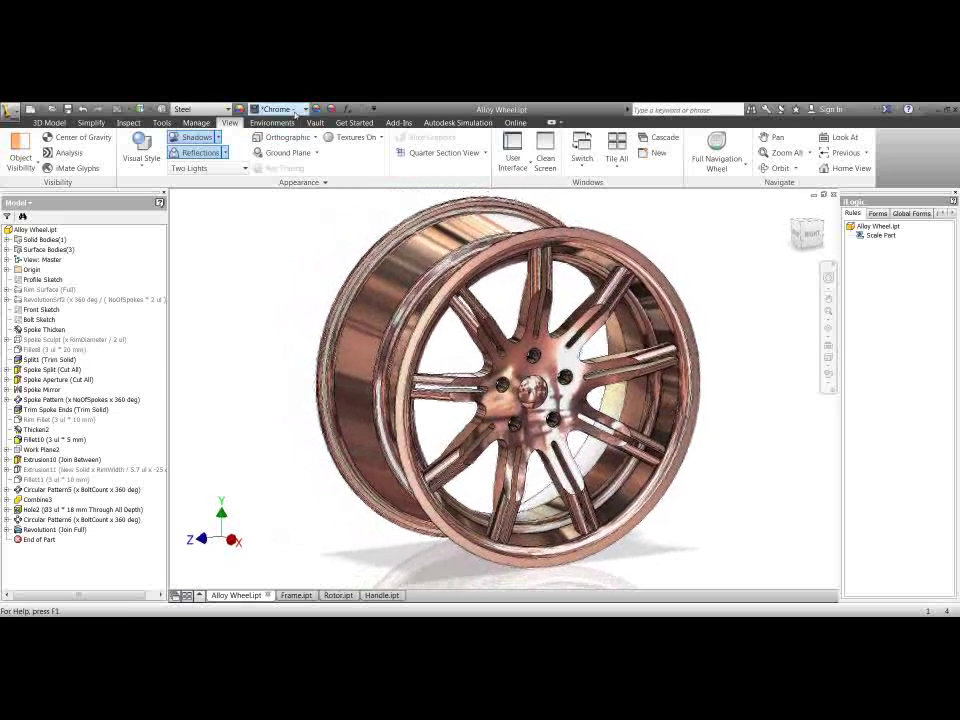
{"action": "left_click", "coordinate": [347, 108]}
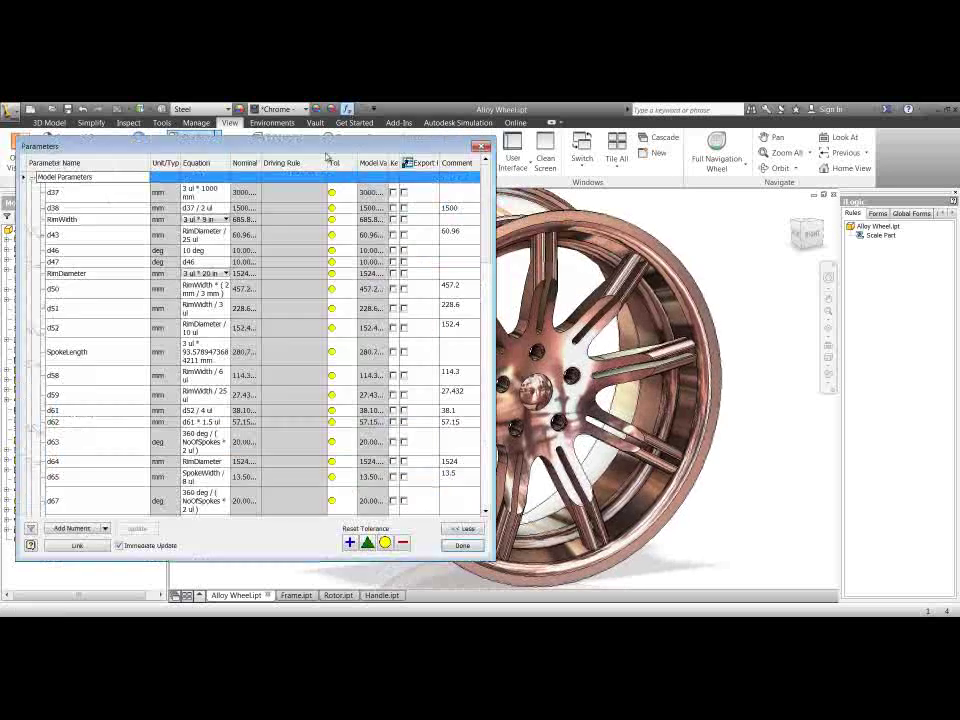
{"action": "left_click_drag", "start_coordinate": [326, 151], "coordinate": [313, 122]}
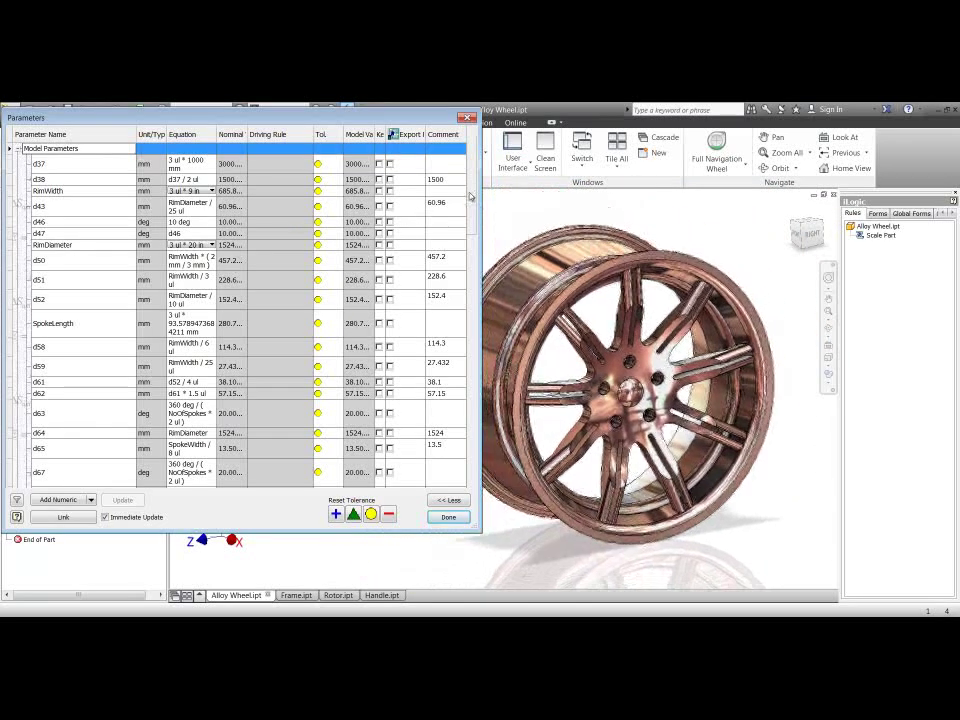
{"action": "left_click_drag", "start_coordinate": [470, 197], "coordinate": [485, 427]}
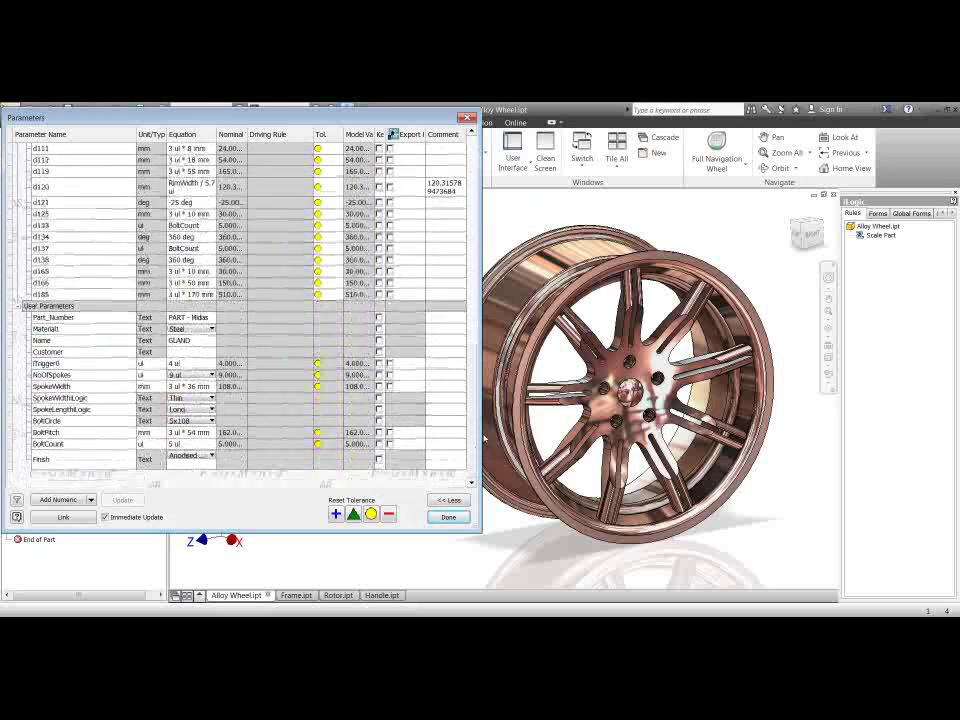
{"action": "scroll", "coordinate": [180, 401], "scroll_direction": "down", "scroll_amount": 2}
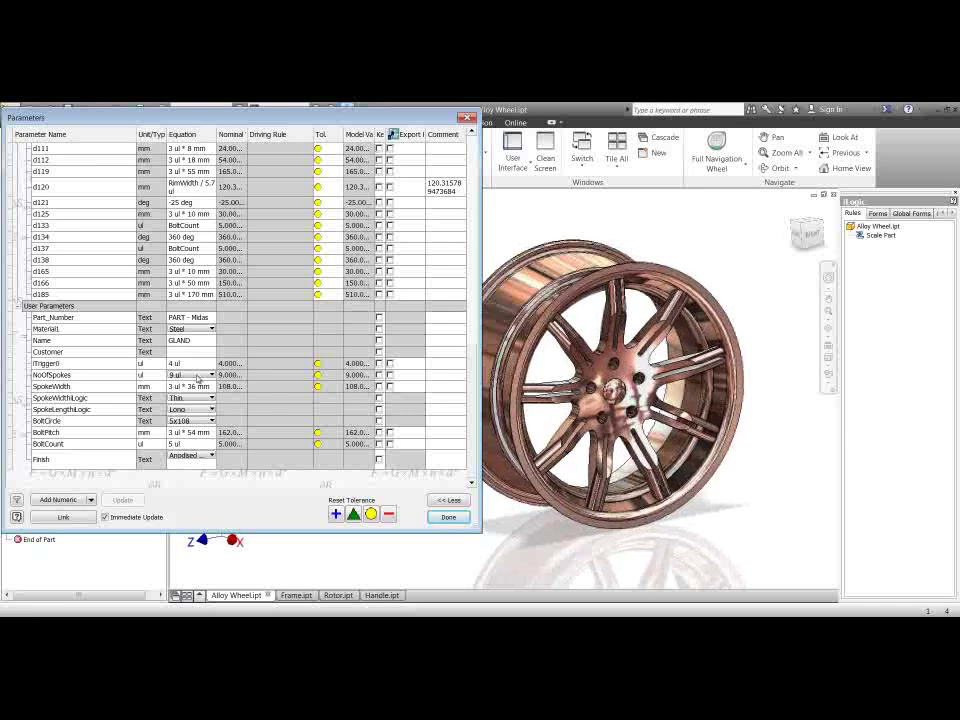
Step: Set the NoOfSpokes user parameter first to 6 ul and finally to 5 ul
{"action": "left_click", "coordinate": [199, 376]}
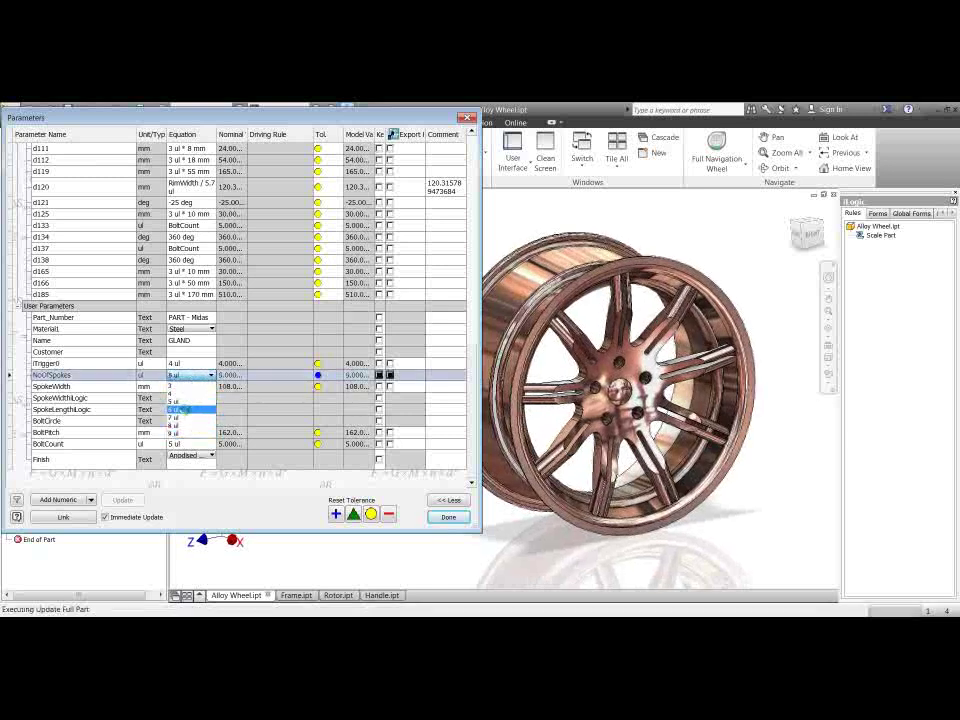
{"action": "left_click", "coordinate": [180, 410]}
{"action": "left_click", "coordinate": [190, 375]}
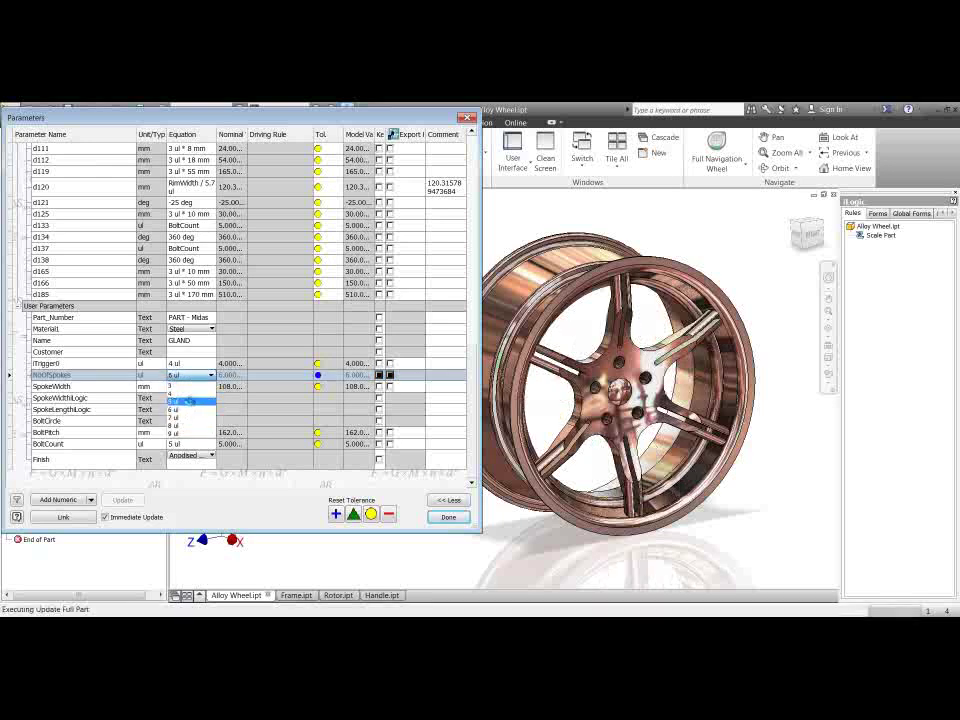
{"action": "left_click", "coordinate": [188, 401]}
Step: Try to set NoOfSpokes to 4, dismiss the update report, and close the parameter list
{"action": "left_click", "coordinate": [195, 375]}
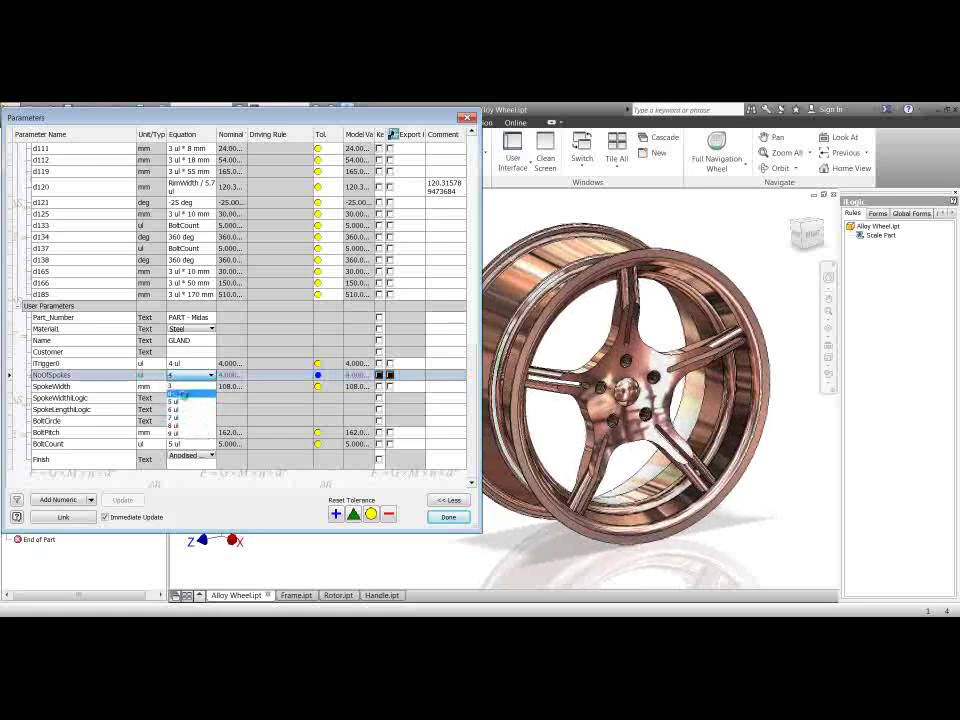
{"action": "left_click", "coordinate": [182, 394]}
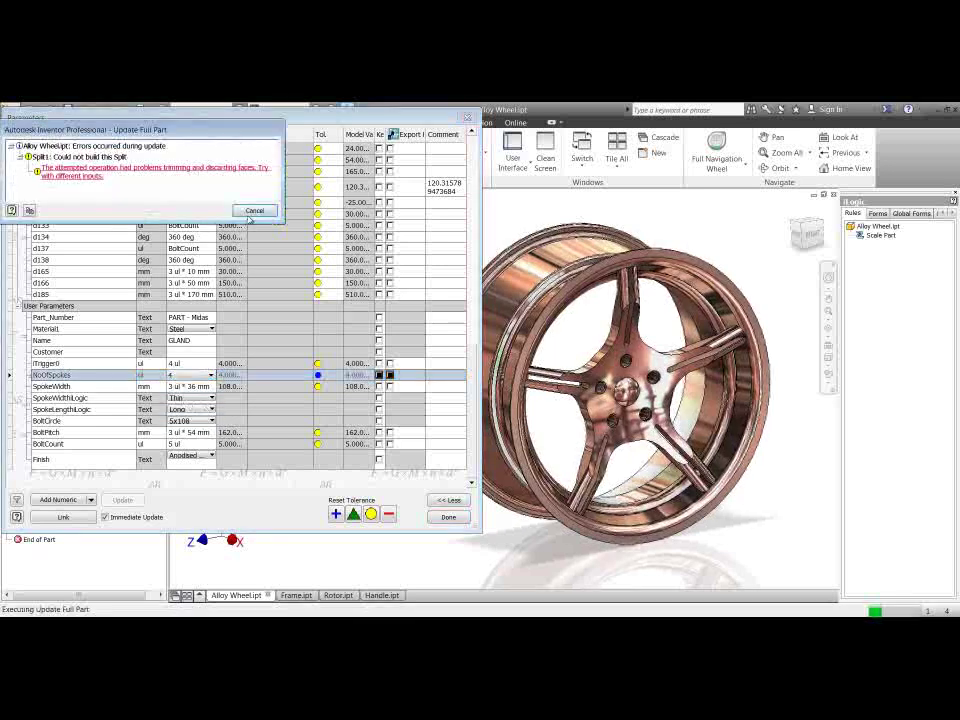
{"action": "left_click", "coordinate": [255, 211]}
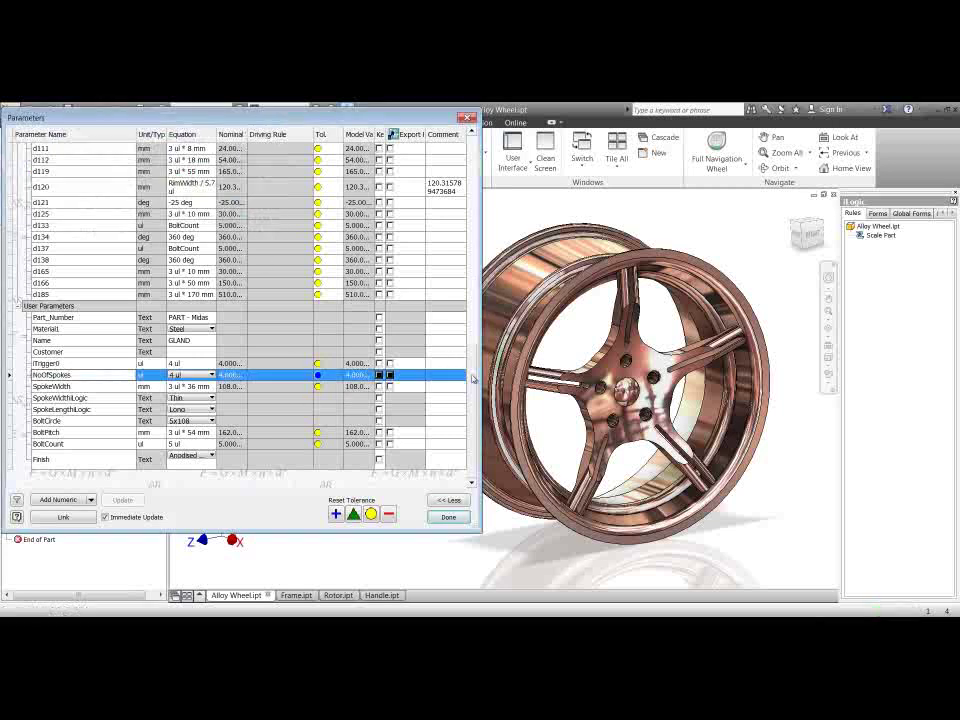
{"action": "left_click_drag", "start_coordinate": [473, 368], "coordinate": [474, 190]}
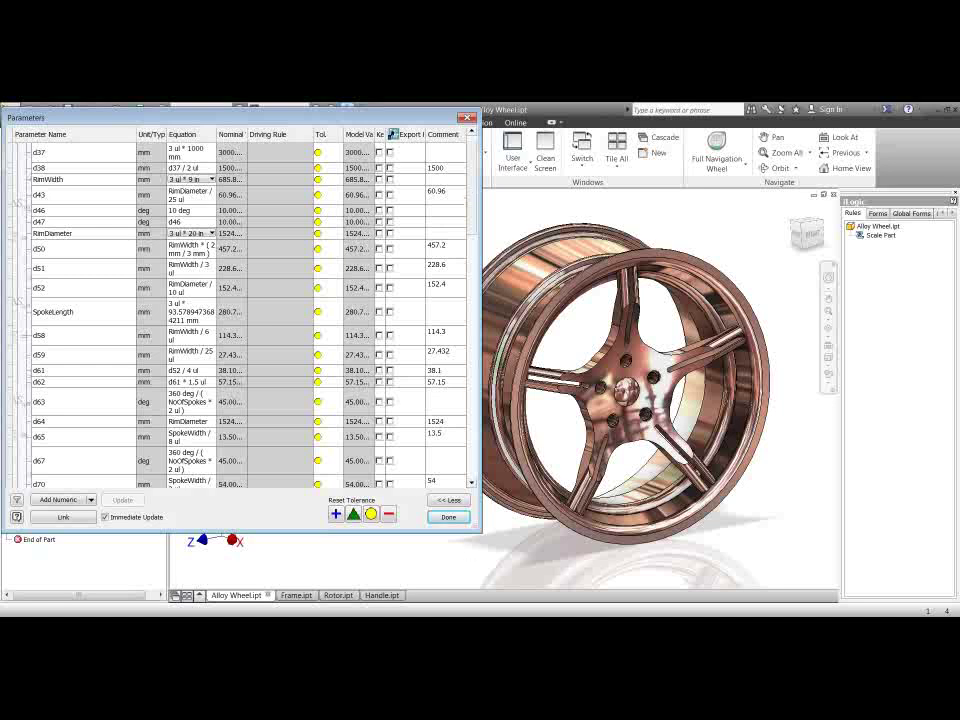
{"action": "left_click", "coordinate": [449, 518]}
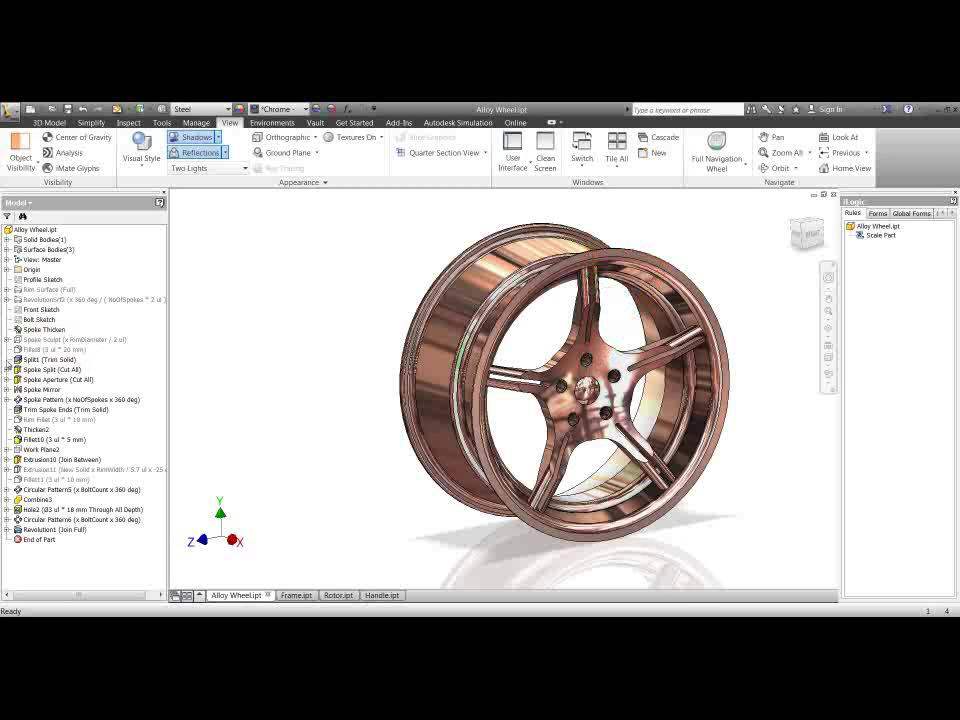
Step: Open the Profile Sketch beneath Rim Surface for editing and examine its dimensions
{"action": "left_click", "coordinate": [7, 289]}
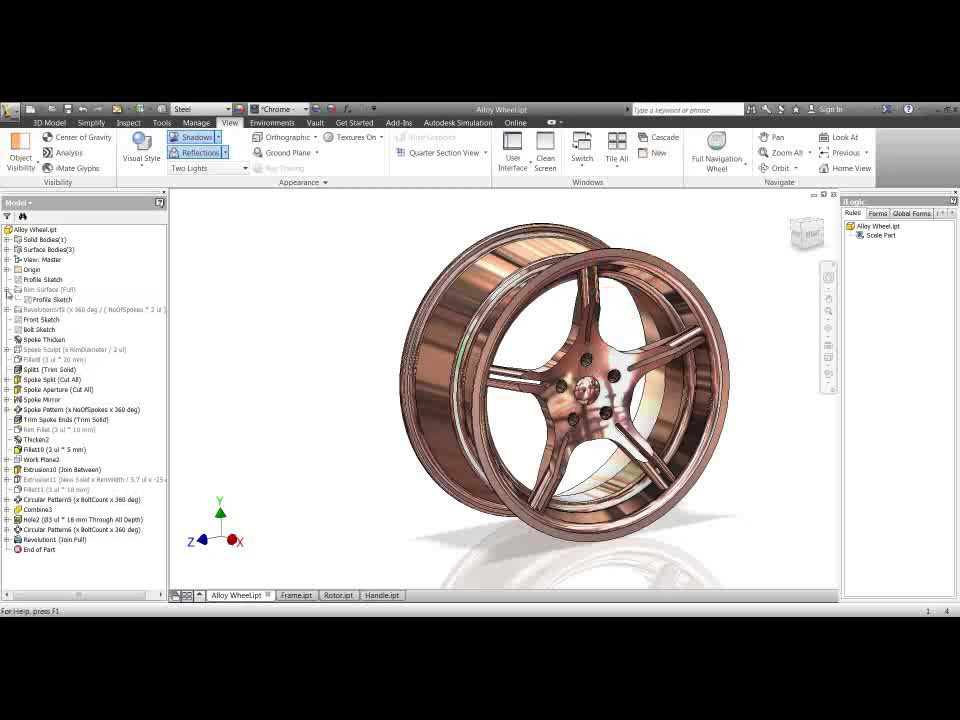
{"action": "double_click", "coordinate": [49, 300]}
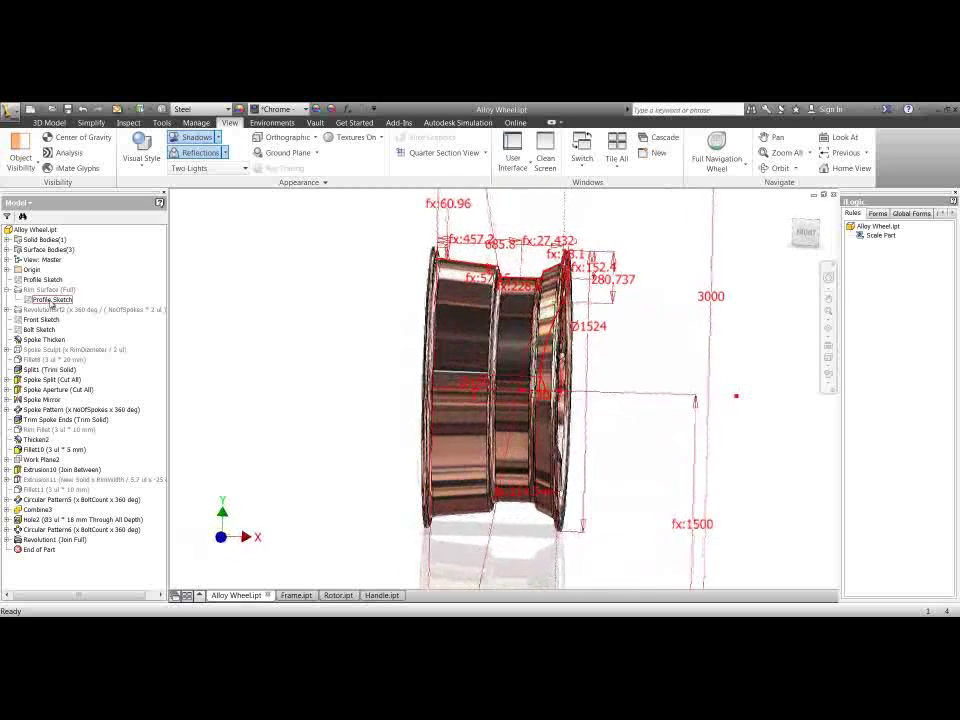
{"action": "double_click", "coordinate": [52, 300]}
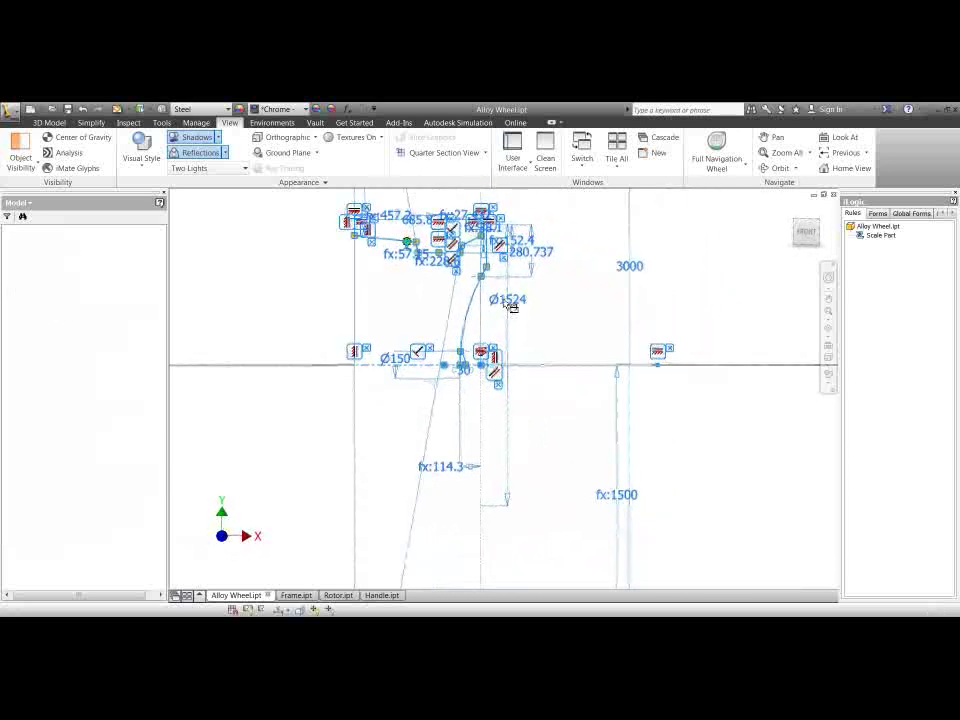
{"action": "scroll", "coordinate": [424, 318], "scroll_direction": "down", "scroll_amount": 3}
{"action": "middle_click_drag", "start_coordinate": [424, 339], "coordinate": [405, 407]}
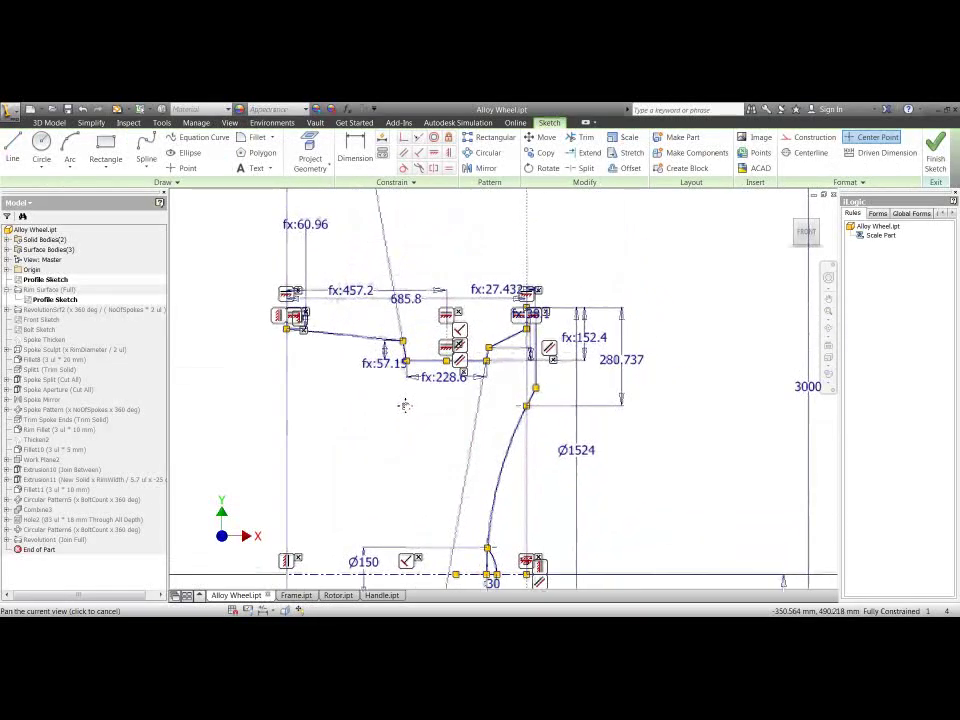
{"action": "scroll", "coordinate": [401, 383], "scroll_direction": "down", "scroll_amount": 3}
{"action": "scroll", "coordinate": [409, 226], "scroll_direction": "down", "scroll_amount": 2}
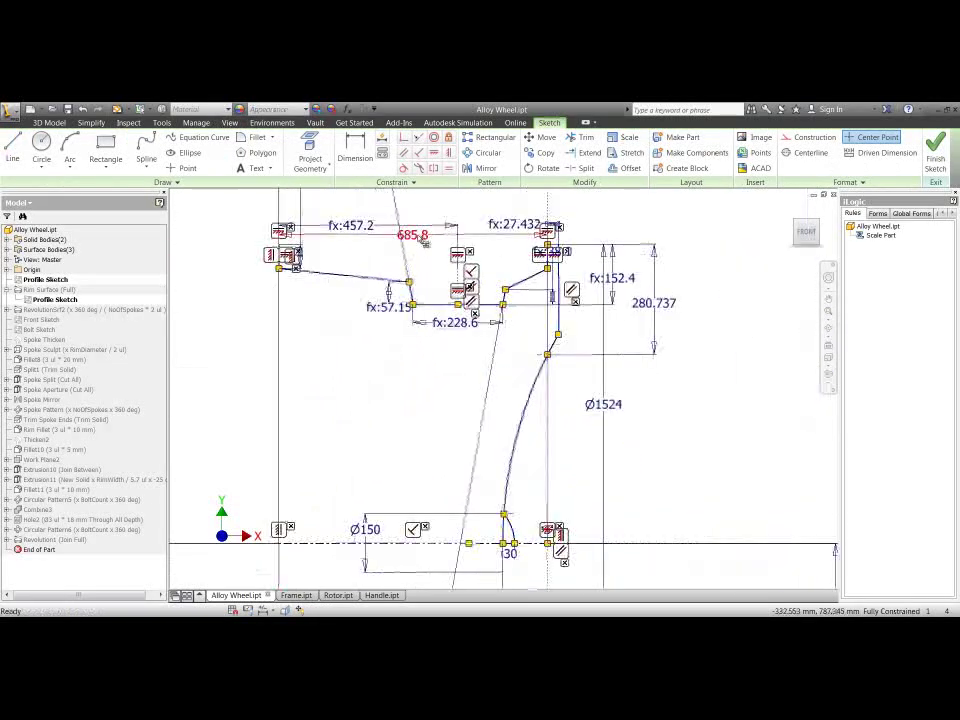
Step: Reposition the 685.8, Ø1524 and 114.3 dimensions clear of the rim profile, and finish the sketch
{"action": "left_click_drag", "start_coordinate": [410, 234], "coordinate": [409, 192]}
{"action": "scroll", "coordinate": [384, 332], "scroll_direction": "up", "scroll_amount": 2}
{"action": "scroll", "coordinate": [557, 417], "scroll_direction": "up", "scroll_amount": 1}
{"action": "middle_click_drag", "start_coordinate": [557, 417], "coordinate": [537, 393]}
{"action": "left_click_drag", "start_coordinate": [485, 337], "coordinate": [567, 349]}
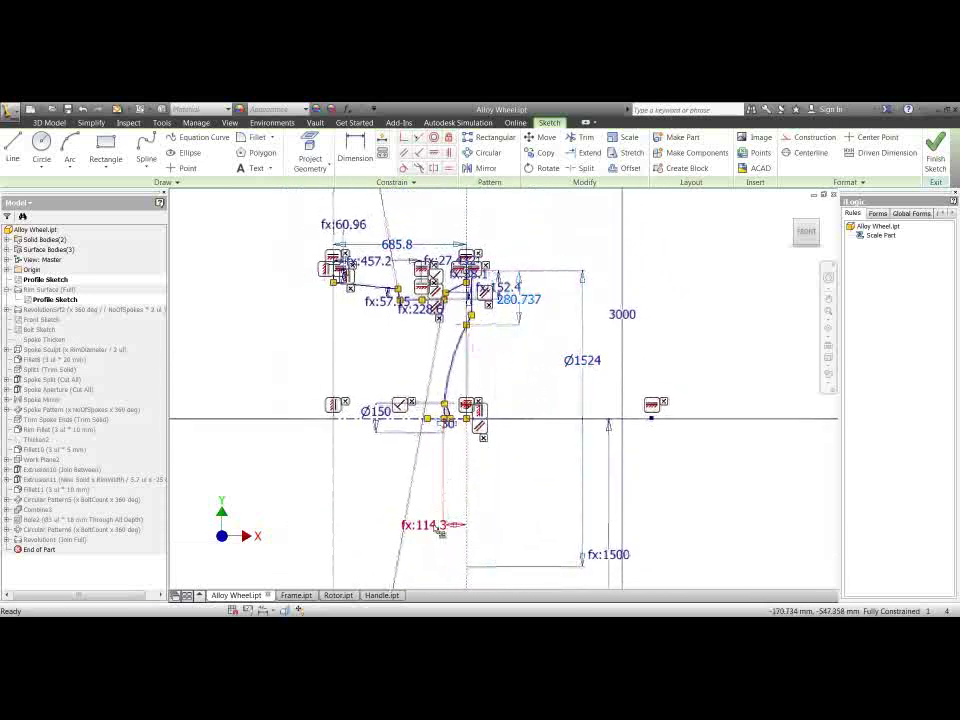
{"action": "mouse_move", "coordinate": [428, 524]}
{"action": "left_mouse_down"}
{"action": "mouse_move", "coordinate": [408, 449]}
{"action": "mouse_move", "coordinate": [410, 472]}
{"action": "left_mouse_up"}
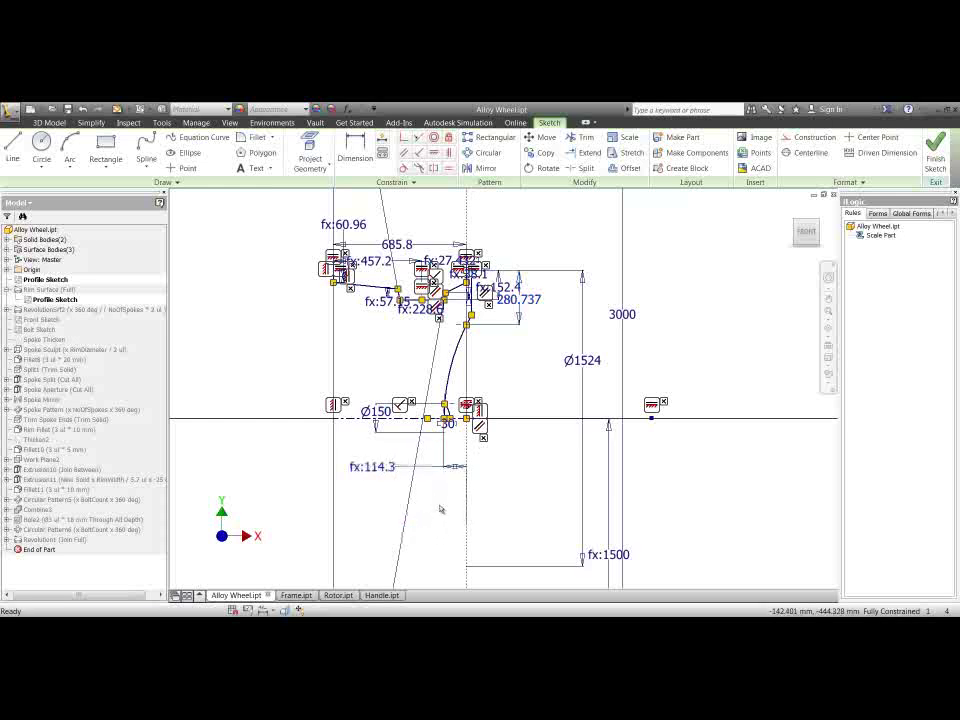
{"action": "middle_click_drag", "start_coordinate": [437, 506], "coordinate": [434, 528]}
{"action": "scroll", "coordinate": [397, 356], "scroll_direction": "down", "scroll_amount": 3}
{"action": "middle_click_drag", "start_coordinate": [407, 358], "coordinate": [405, 402]}
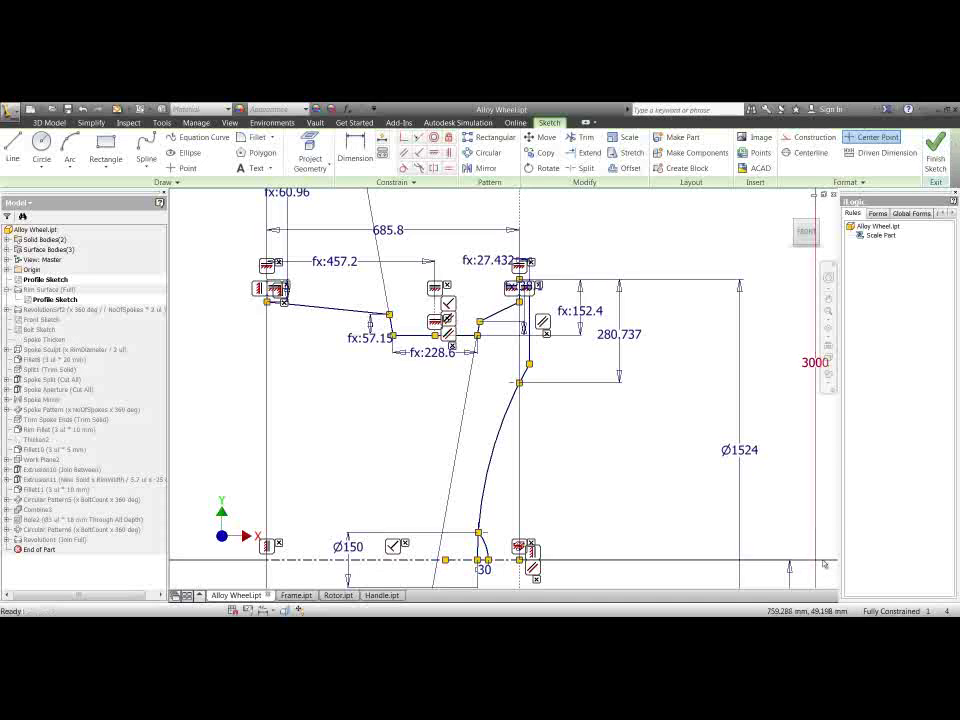
{"action": "left_click", "coordinate": [935, 150]}
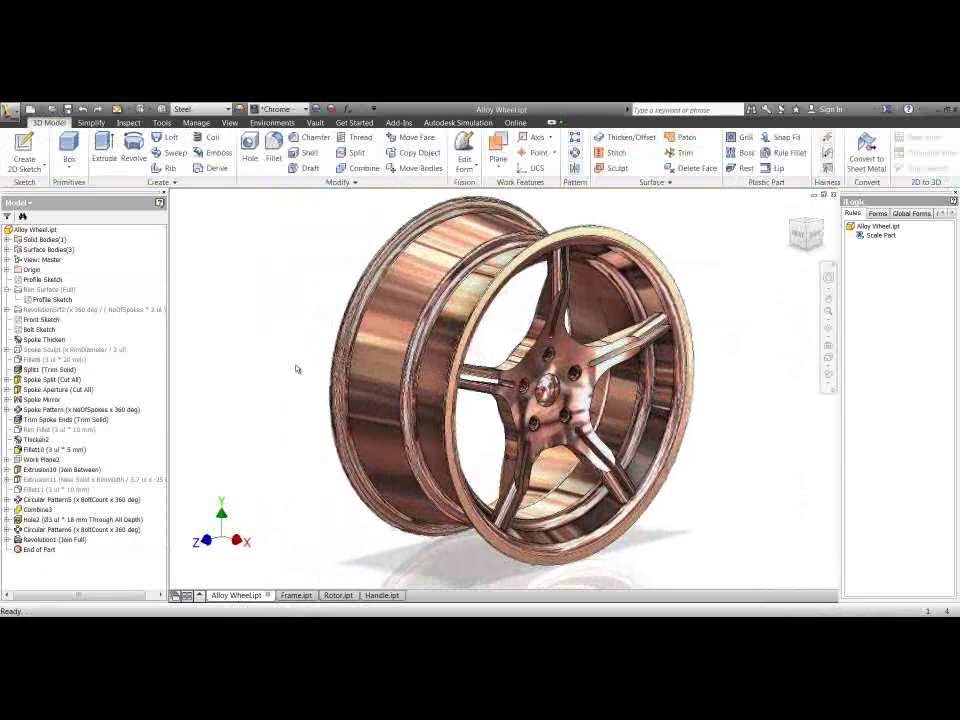
Step: Switch to Frame.ipt, run its Scale Part rule, and submit a scale value of 5
{"action": "left_click", "coordinate": [296, 595]}
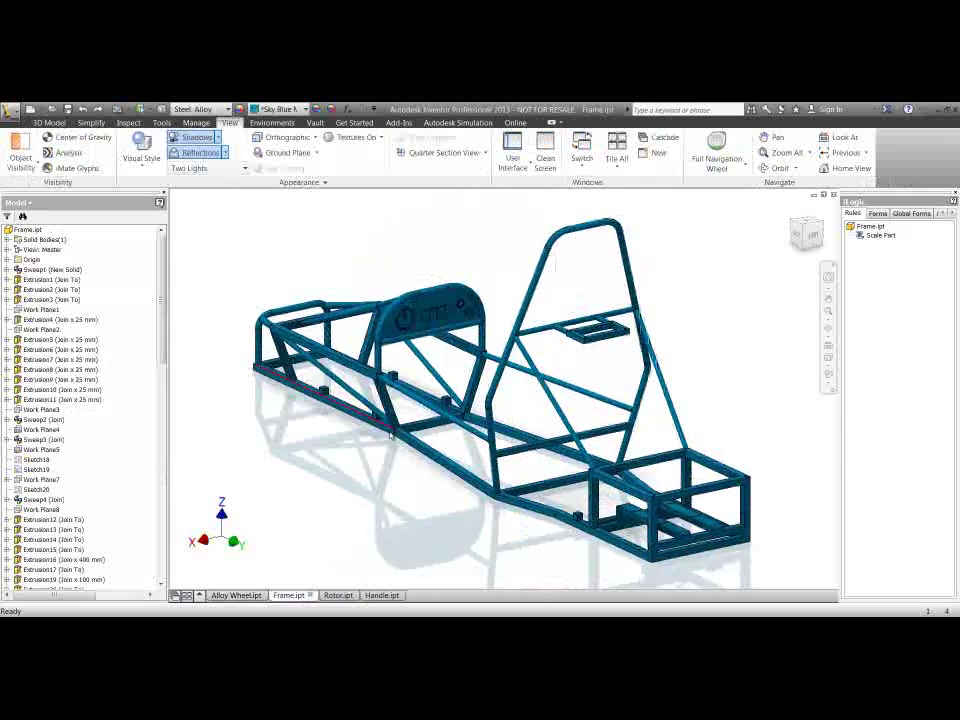
{"action": "right_click", "coordinate": [884, 236]}
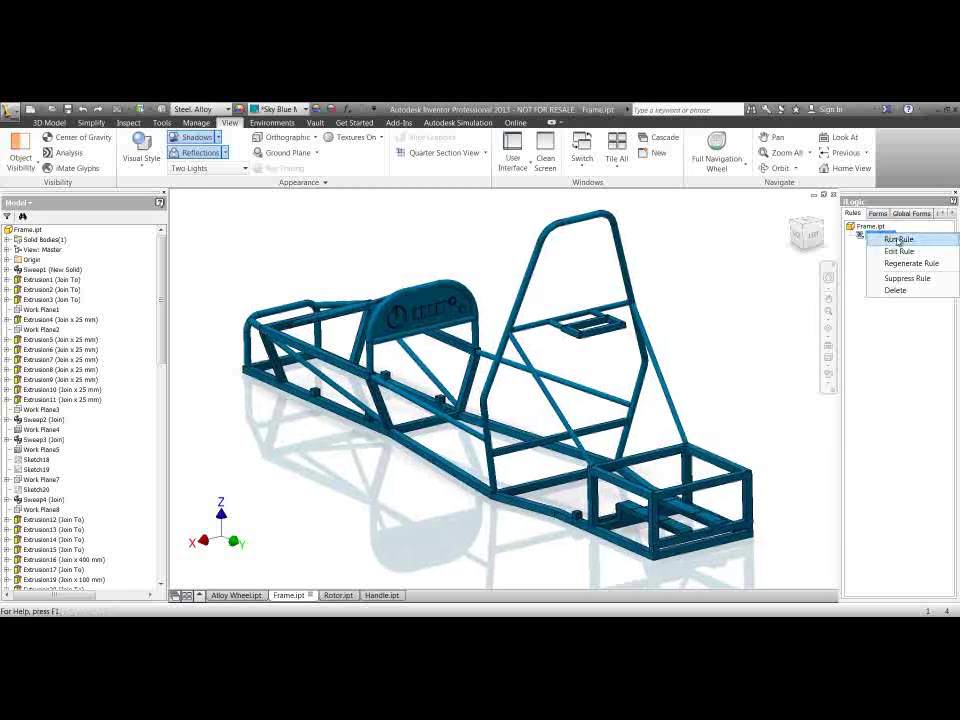
{"action": "left_click", "coordinate": [898, 240]}
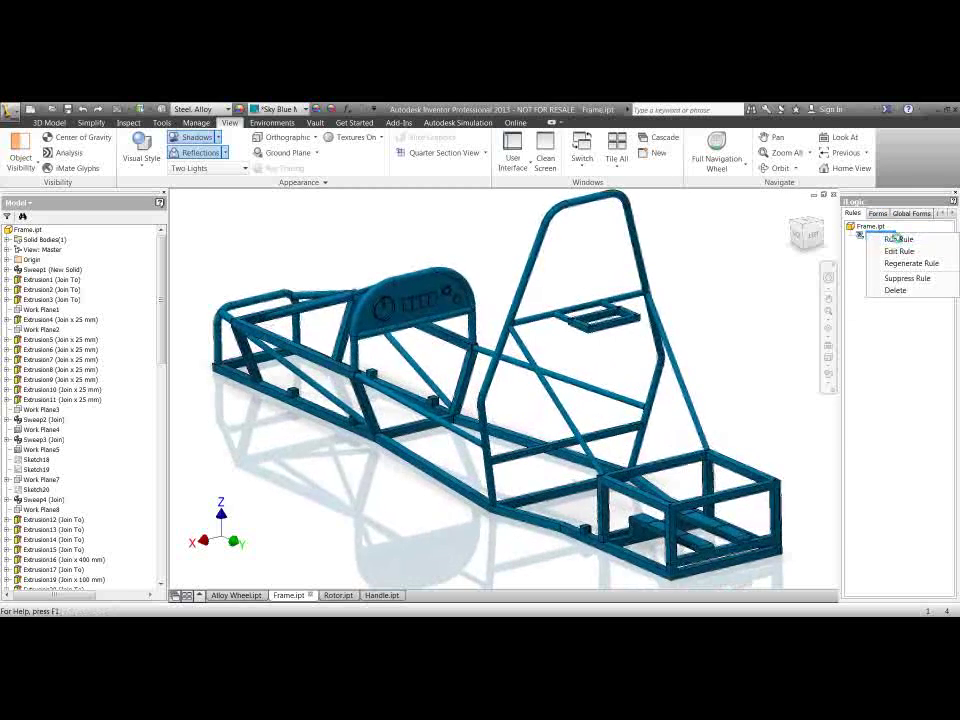
{"action": "left_click", "coordinate": [897, 239]}
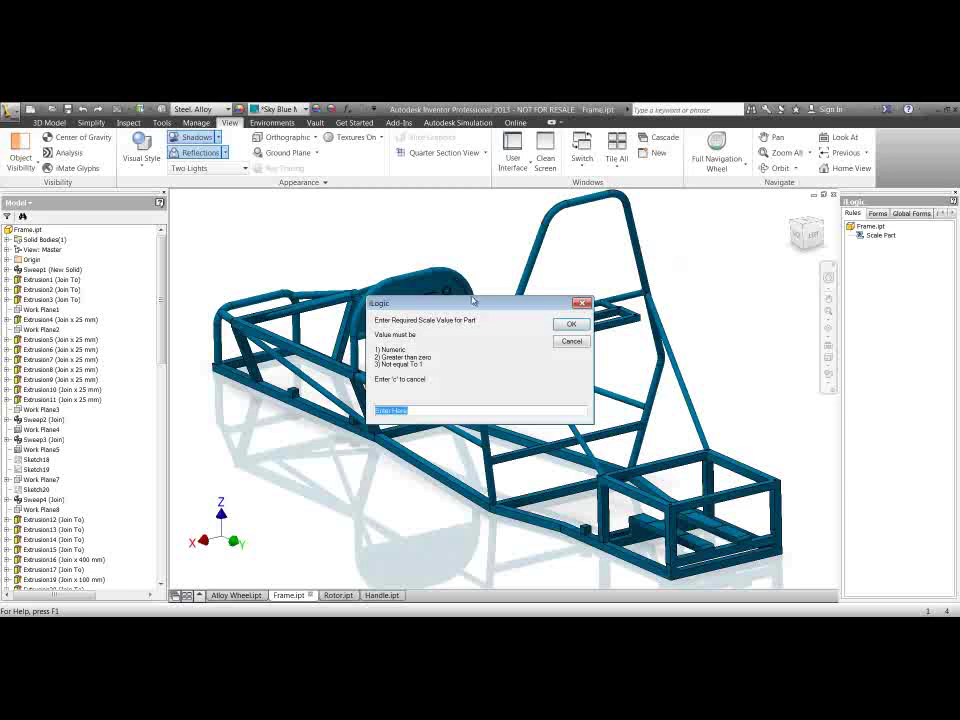
{"action": "left_click_drag", "start_coordinate": [473, 300], "coordinate": [380, 438]}
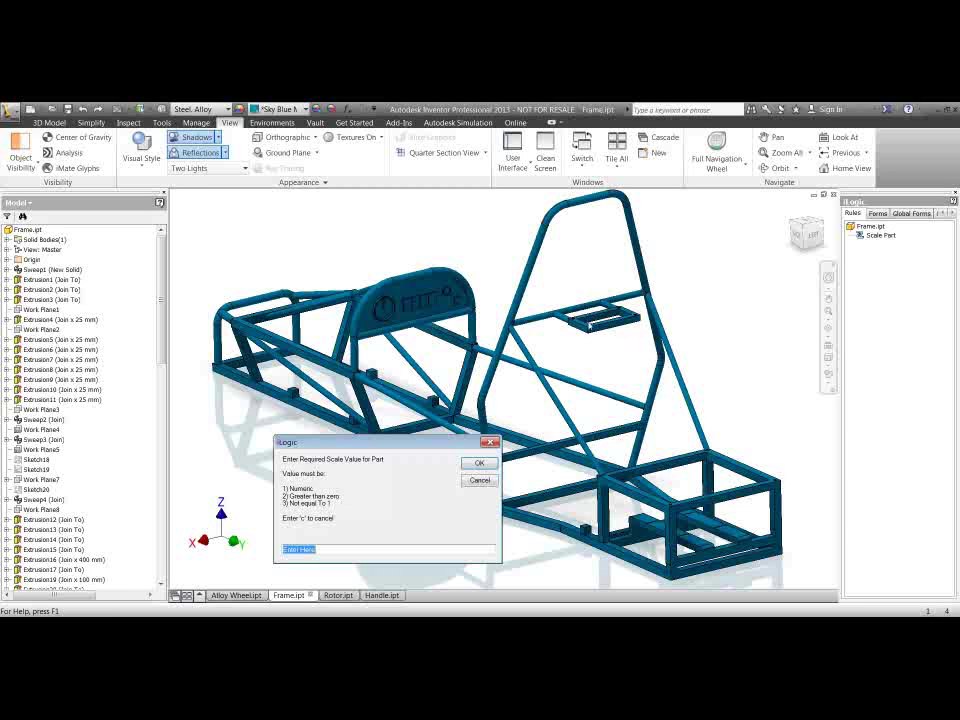
{"action": "left_click", "coordinate": [480, 464]}
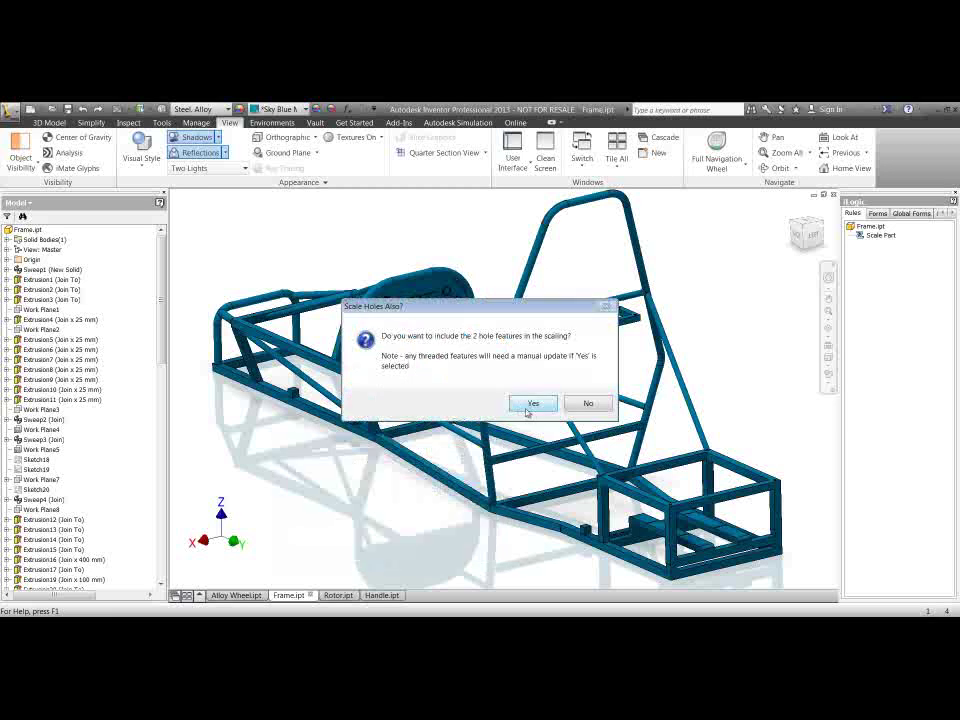
Step: Include the hole features in the frame's scaling and dismiss the report on the threaded features
{"action": "left_click_drag", "start_coordinate": [484, 310], "coordinate": [367, 230]}
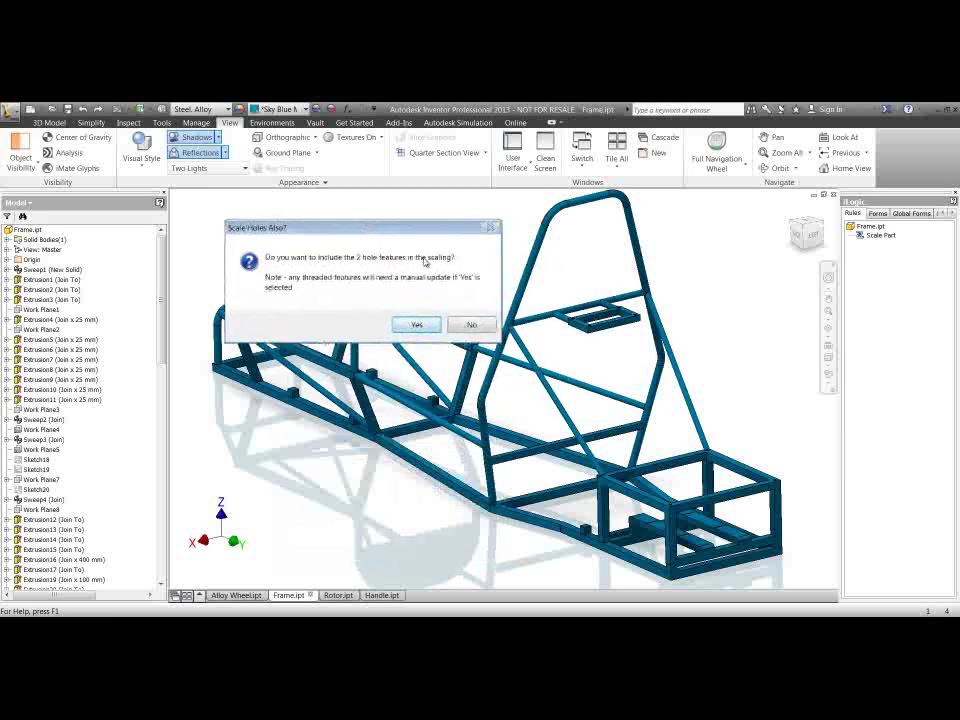
{"action": "left_click", "coordinate": [418, 325]}
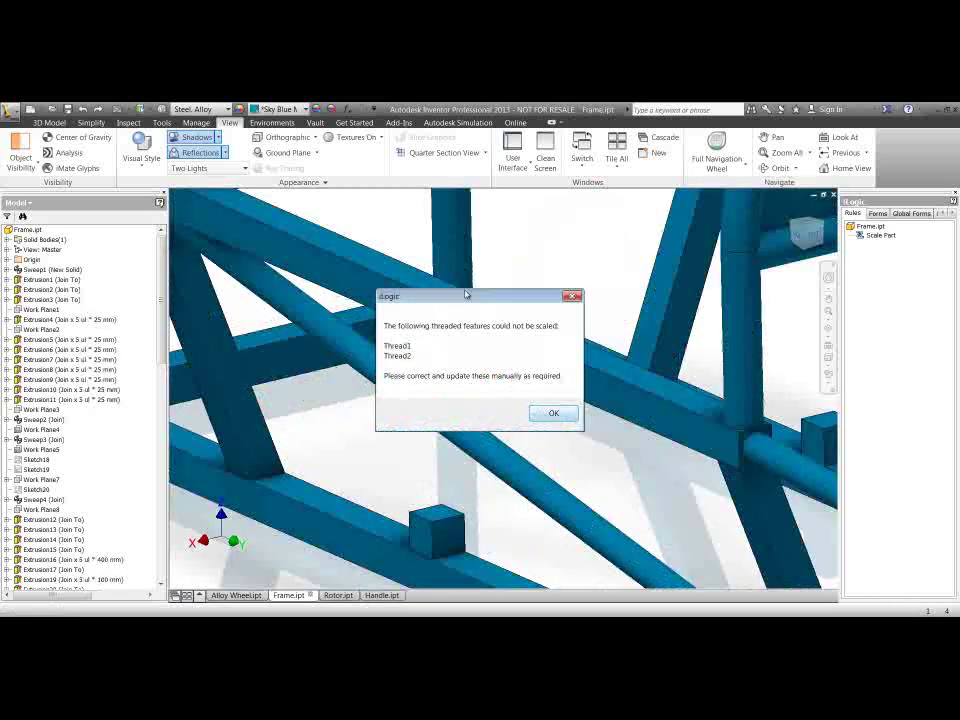
{"action": "left_click_drag", "start_coordinate": [466, 292], "coordinate": [502, 209]}
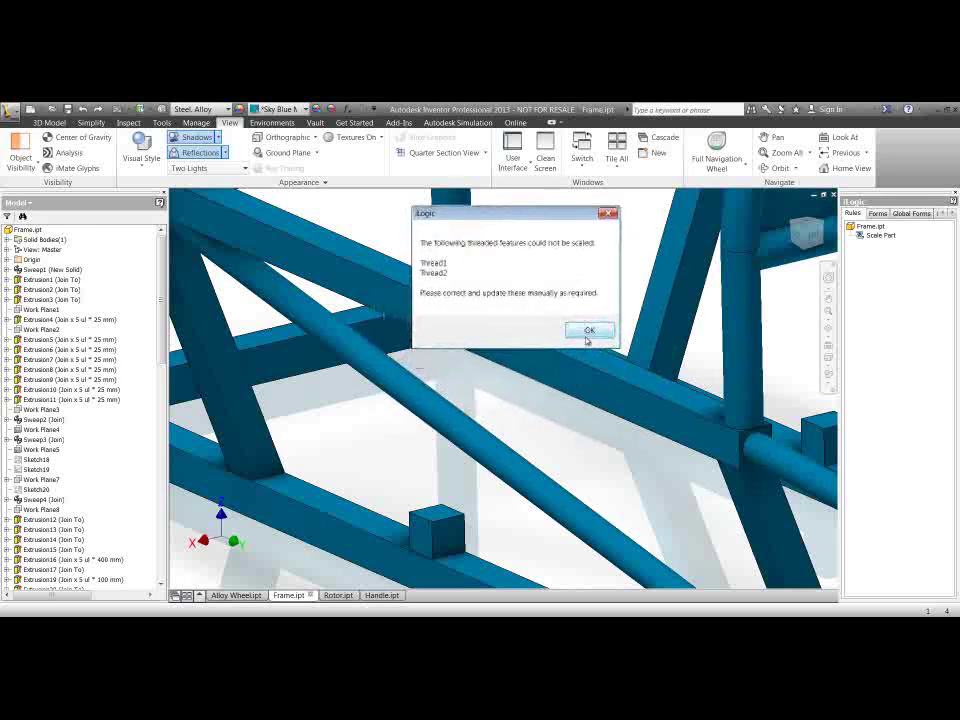
{"action": "left_click", "coordinate": [588, 332]}
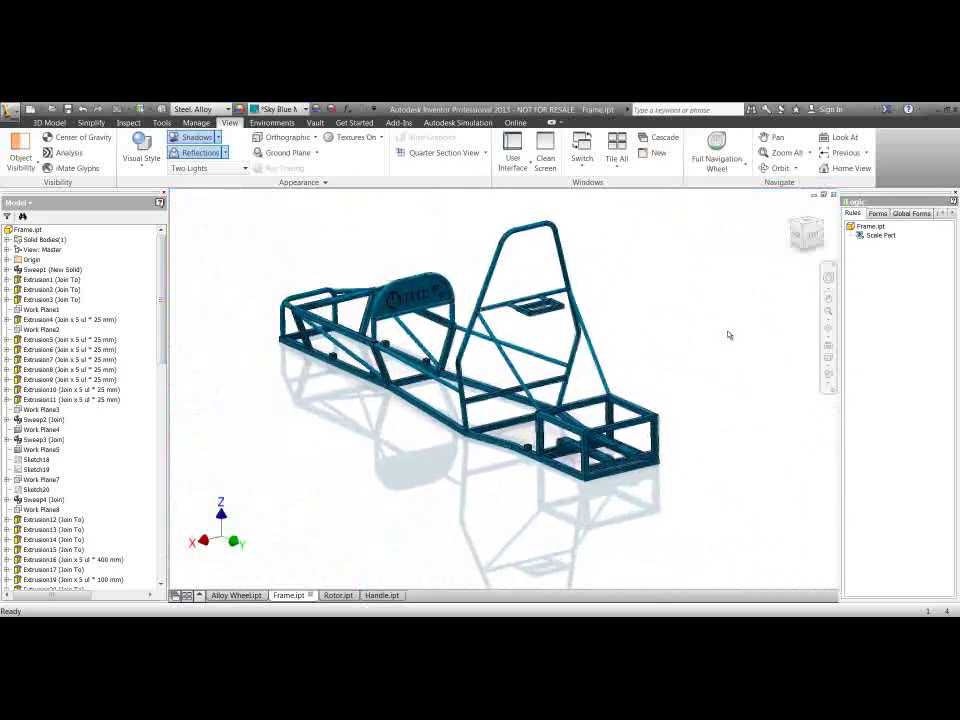
Step: Check the frame's holes, then scale the part by 0.2 with the Scale Part rule, including the holes, and dismiss the thread report
{"action": "scroll", "coordinate": [729, 334], "scroll_direction": "down", "scroll_amount": 6}
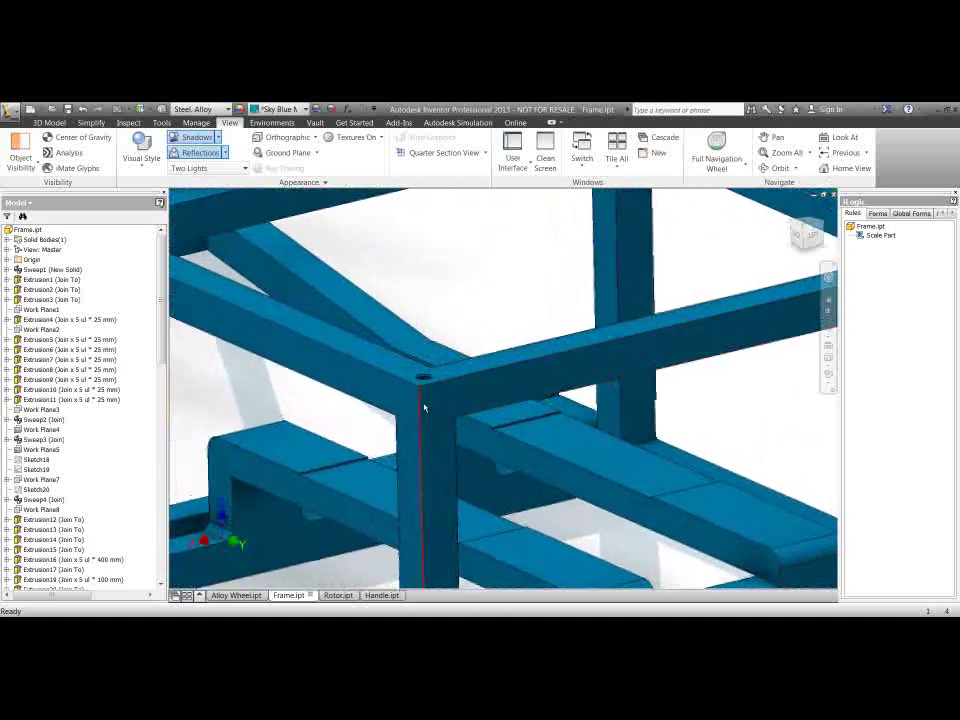
{"action": "scroll", "coordinate": [451, 399], "scroll_direction": "up", "scroll_amount": 8}
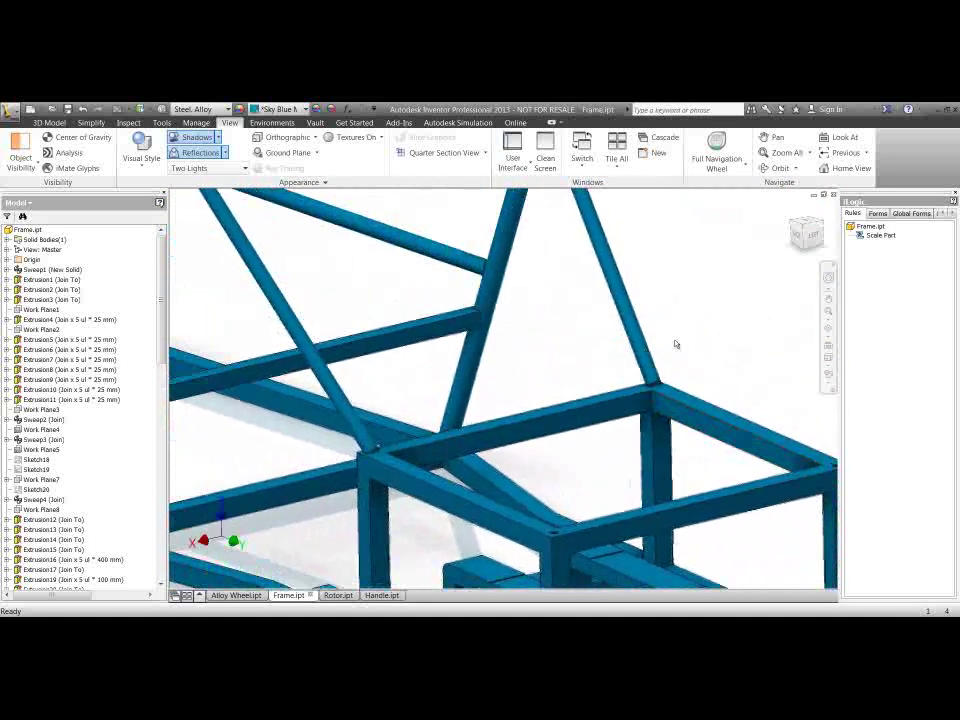
{"action": "scroll", "coordinate": [654, 360], "scroll_direction": "down", "scroll_amount": 8}
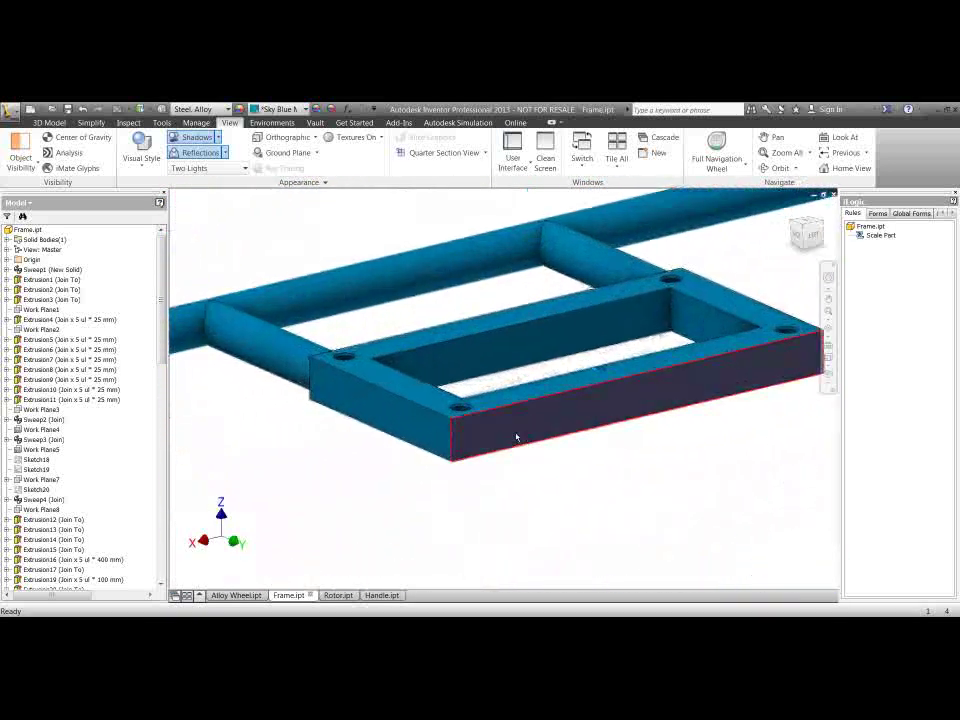
{"action": "scroll", "coordinate": [460, 412], "scroll_direction": "up", "scroll_amount": 10}
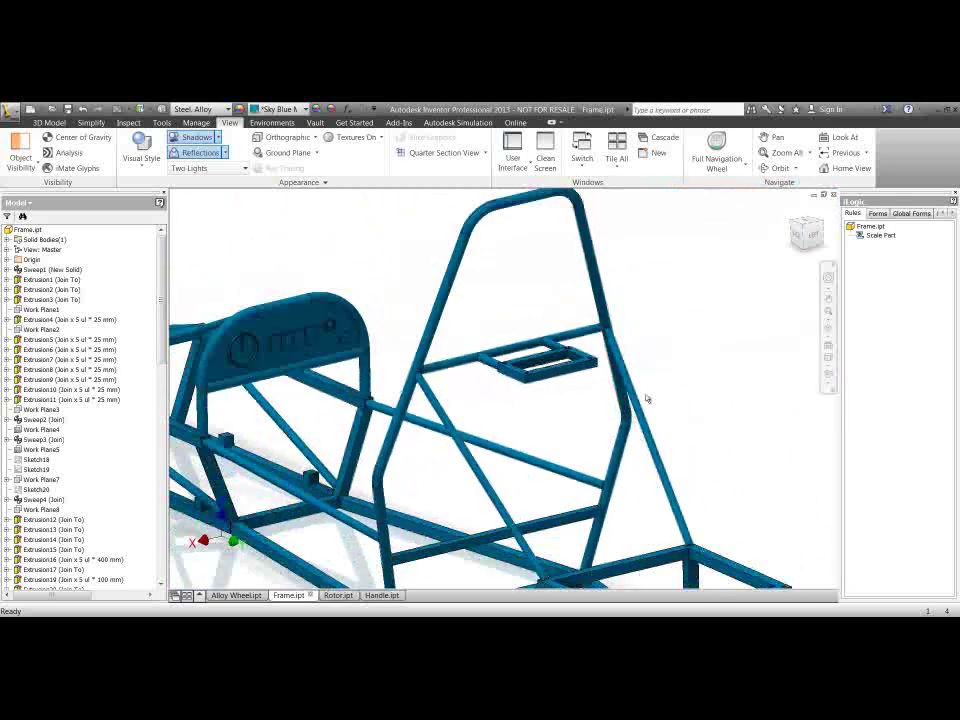
{"action": "scroll", "coordinate": [665, 392], "scroll_direction": "down", "scroll_amount": 6}
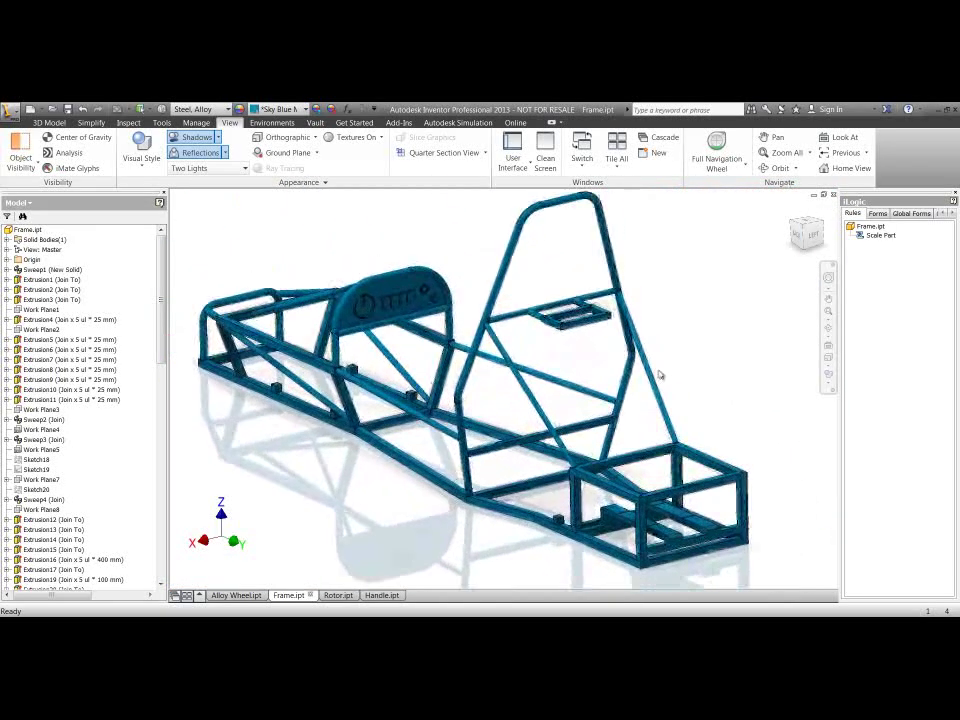
{"action": "right_click", "coordinate": [882, 237]}
{"action": "left_click", "coordinate": [890, 242]}
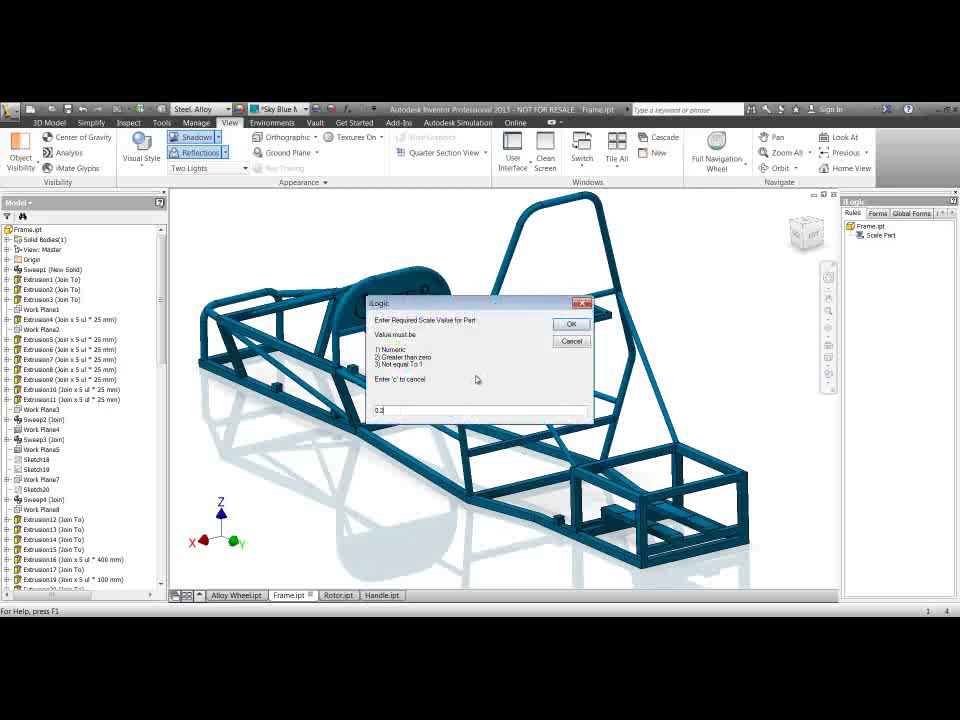
{"action": "key", "text": "Return"}
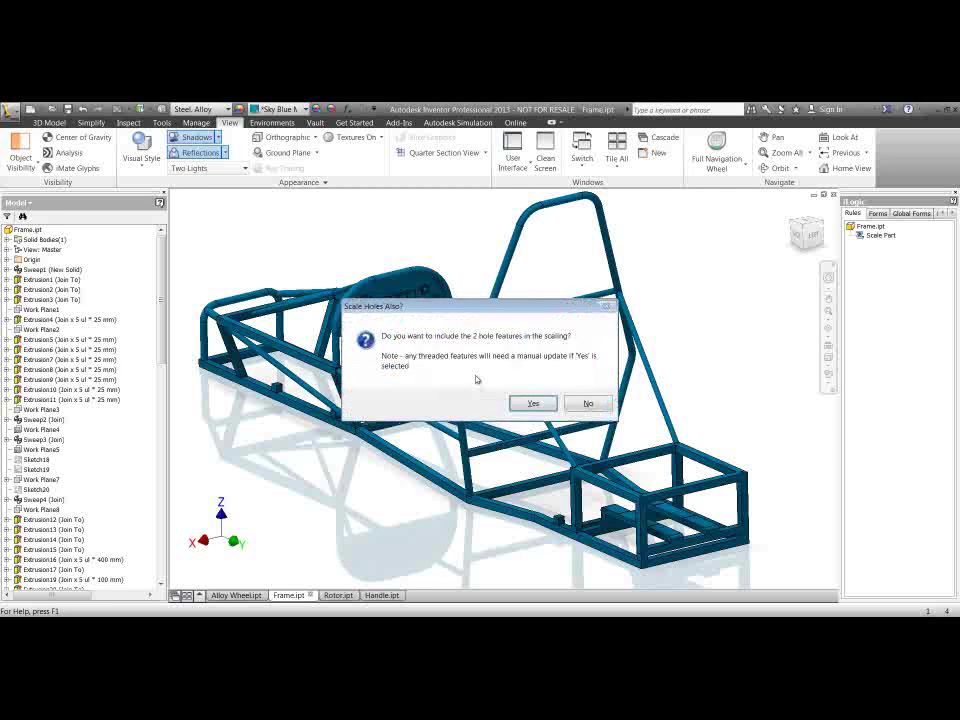
{"action": "left_click", "coordinate": [534, 405]}
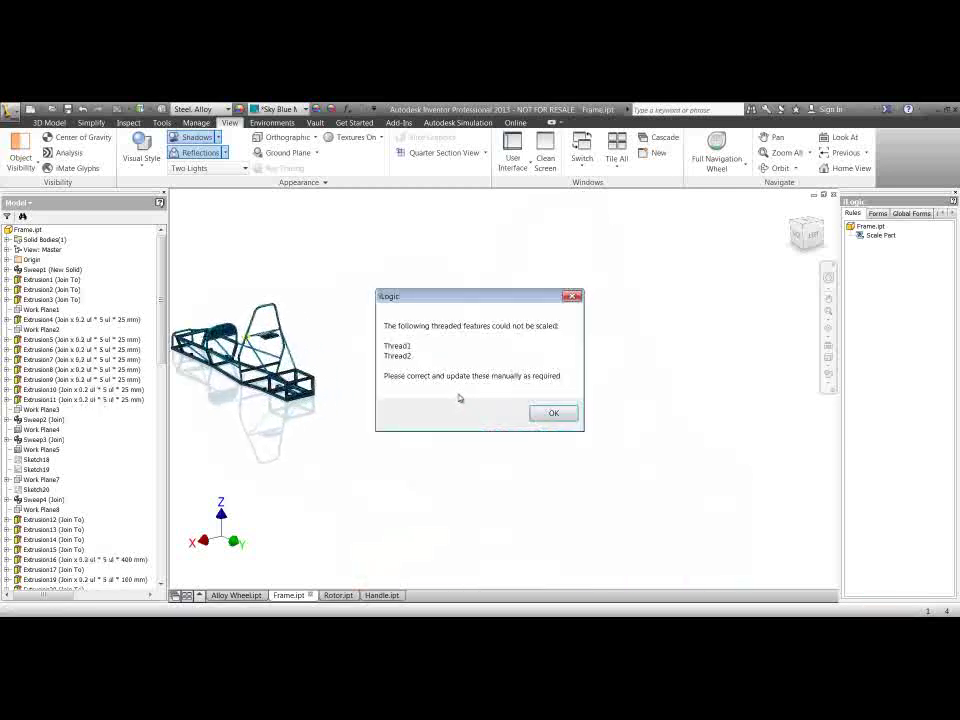
{"action": "left_click", "coordinate": [553, 413]}
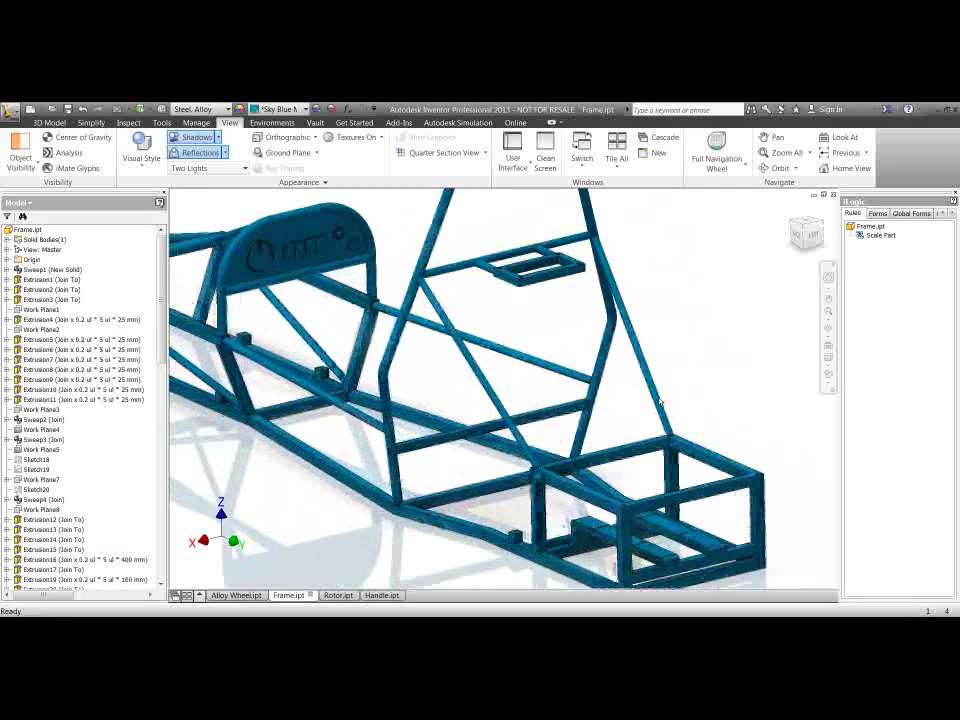
Step: Inspect the roll-hoop bracket, then scale the frame by 5 with the Scale Part rule, excluding the holes, and dismiss the thread report
{"action": "middle_click_drag", "start_coordinate": [733, 390], "coordinate": [766, 338]}
{"action": "scroll", "coordinate": [767, 338], "scroll_direction": "down", "scroll_amount": 3}
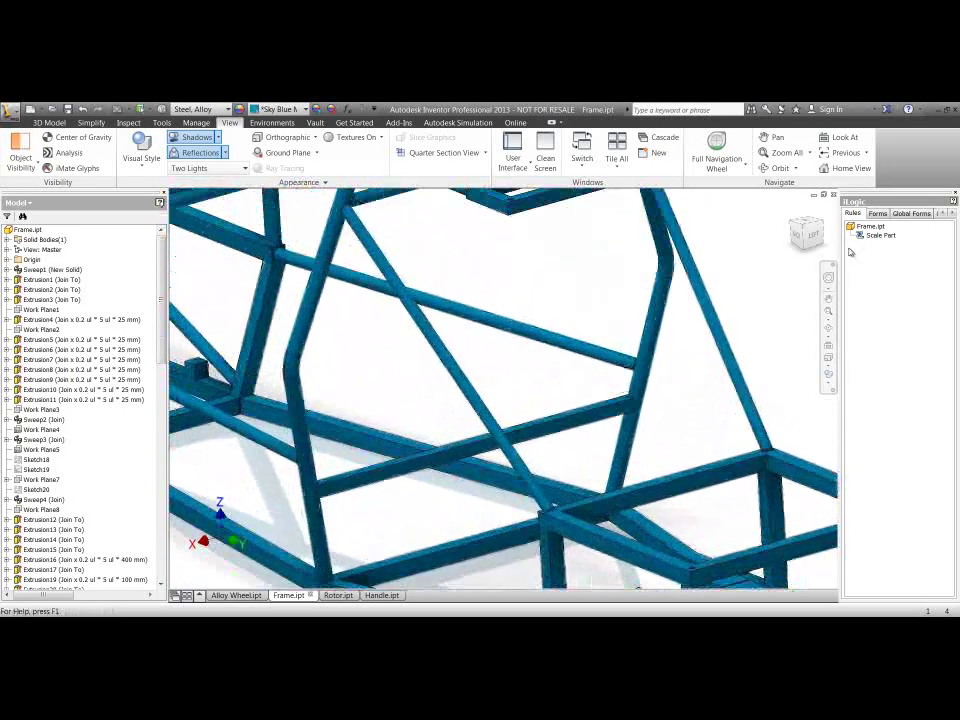
{"action": "scroll", "coordinate": [493, 476], "scroll_direction": "down", "scroll_amount": 5}
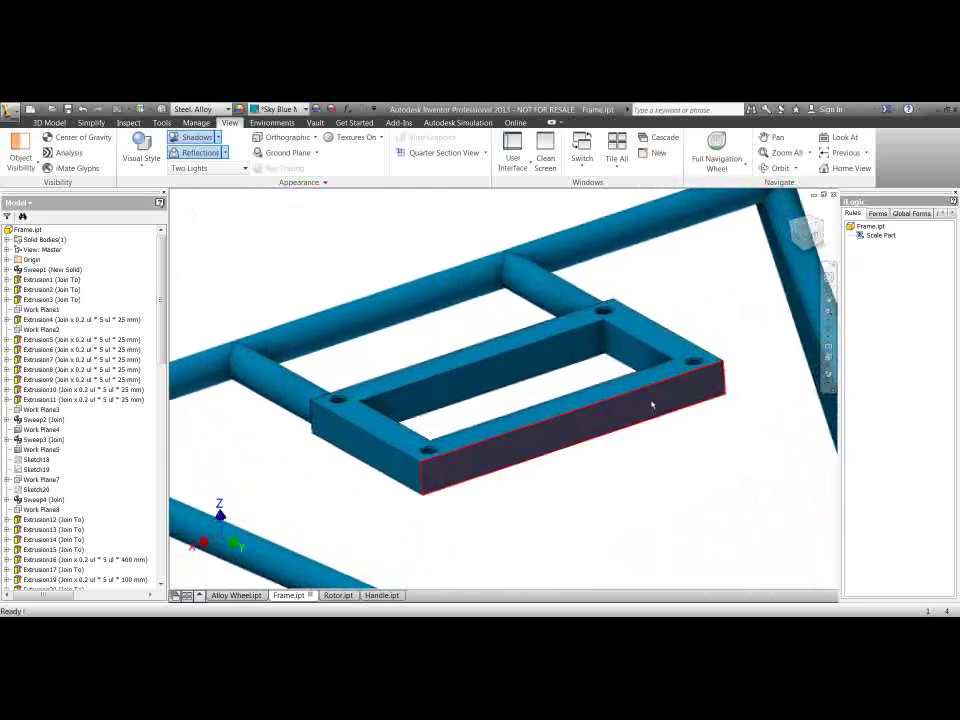
{"action": "middle_click_drag", "start_coordinate": [576, 411], "coordinate": [538, 386]}
{"action": "scroll", "coordinate": [489, 403], "scroll_direction": "down", "scroll_amount": 1}
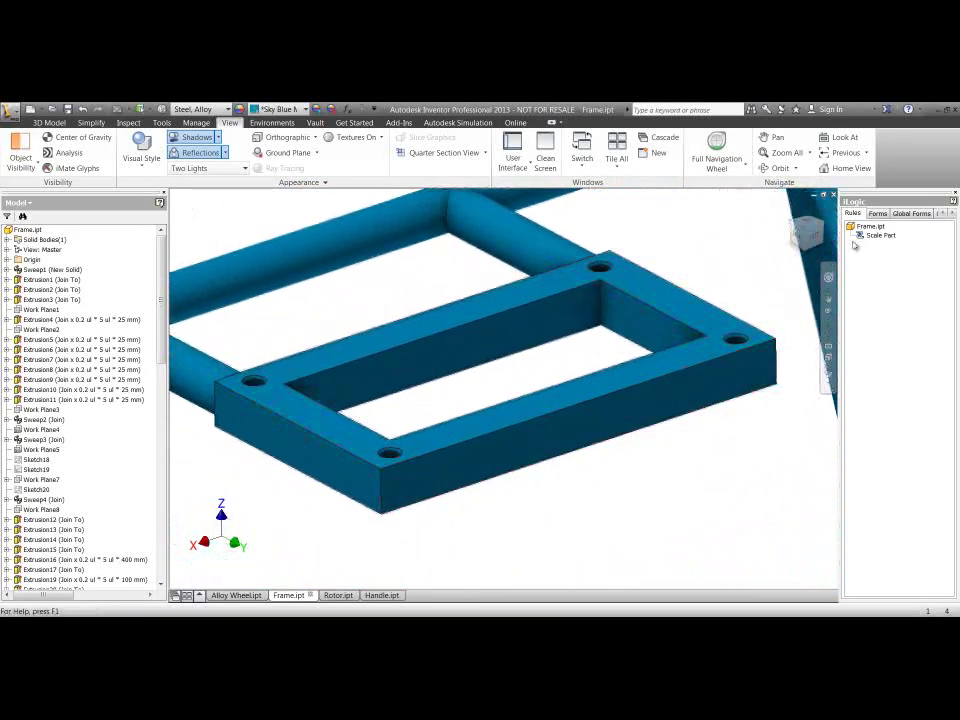
{"action": "right_click", "coordinate": [886, 236]}
{"action": "left_click", "coordinate": [904, 245]}
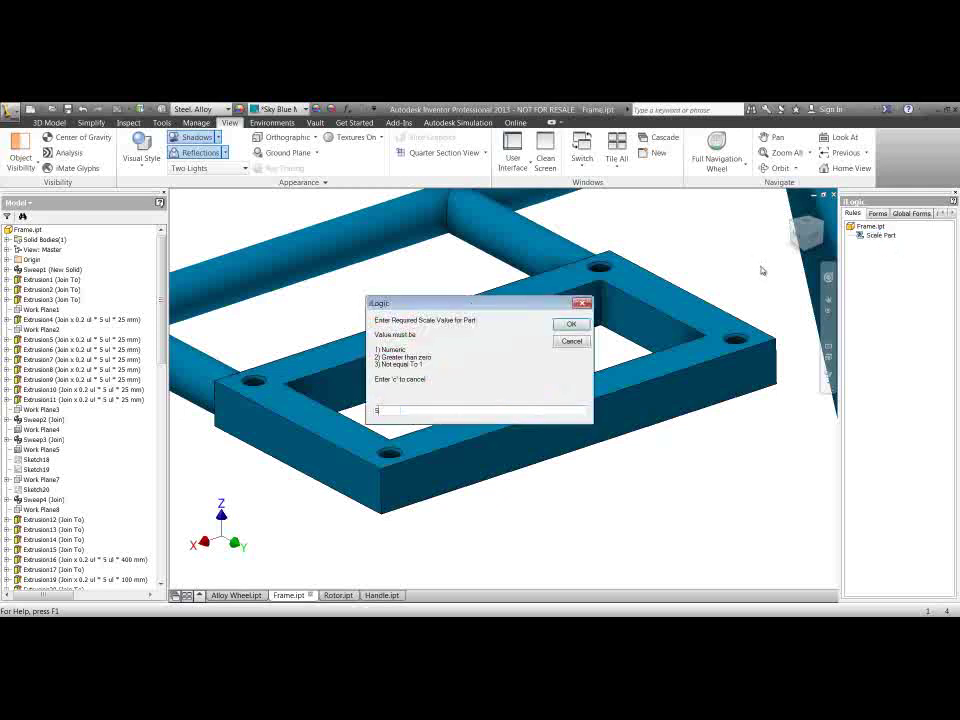
{"action": "key", "text": "Return"}
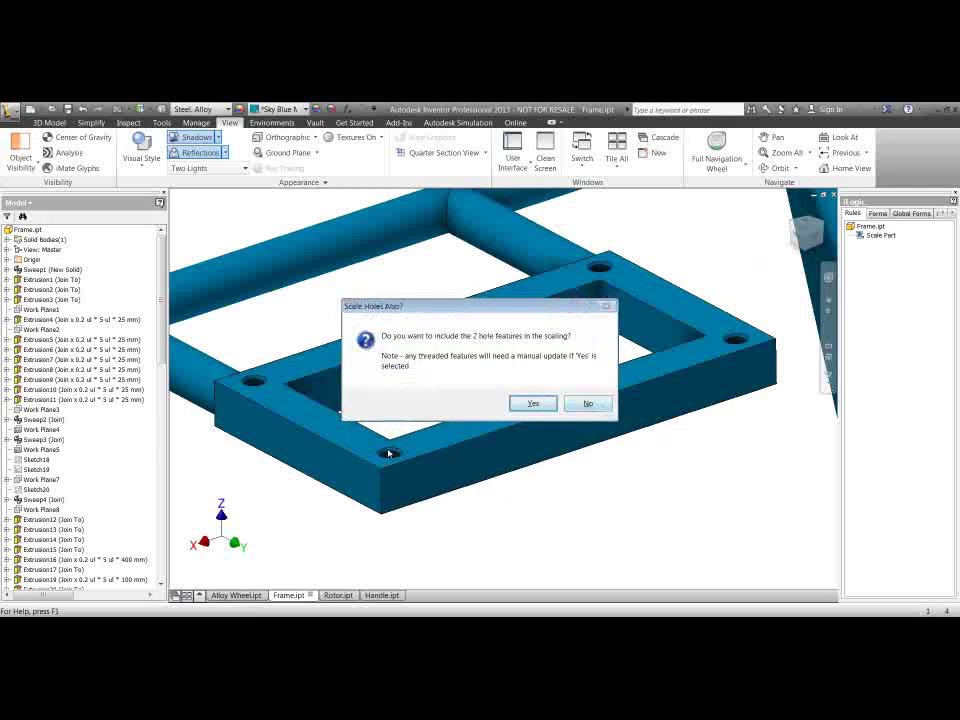
{"action": "left_click", "coordinate": [588, 403]}
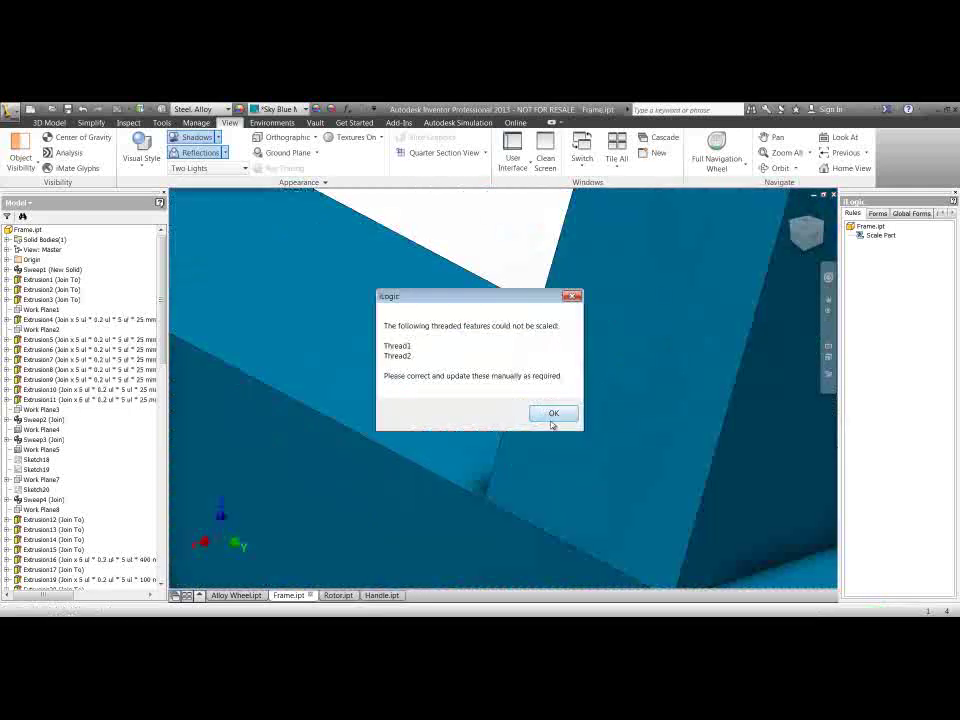
{"action": "left_click", "coordinate": [553, 413]}
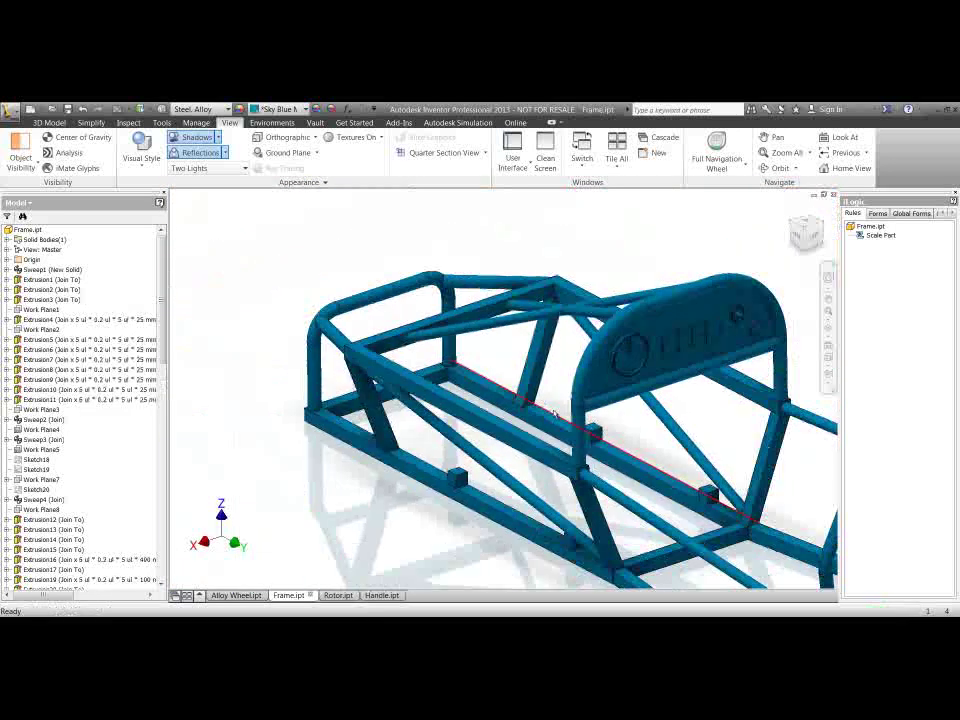
Step: Examine the size of the corner holes in the rectangular bracket mounted on the roll hoop
{"action": "scroll", "coordinate": [725, 352], "scroll_direction": "up", "scroll_amount": 6}
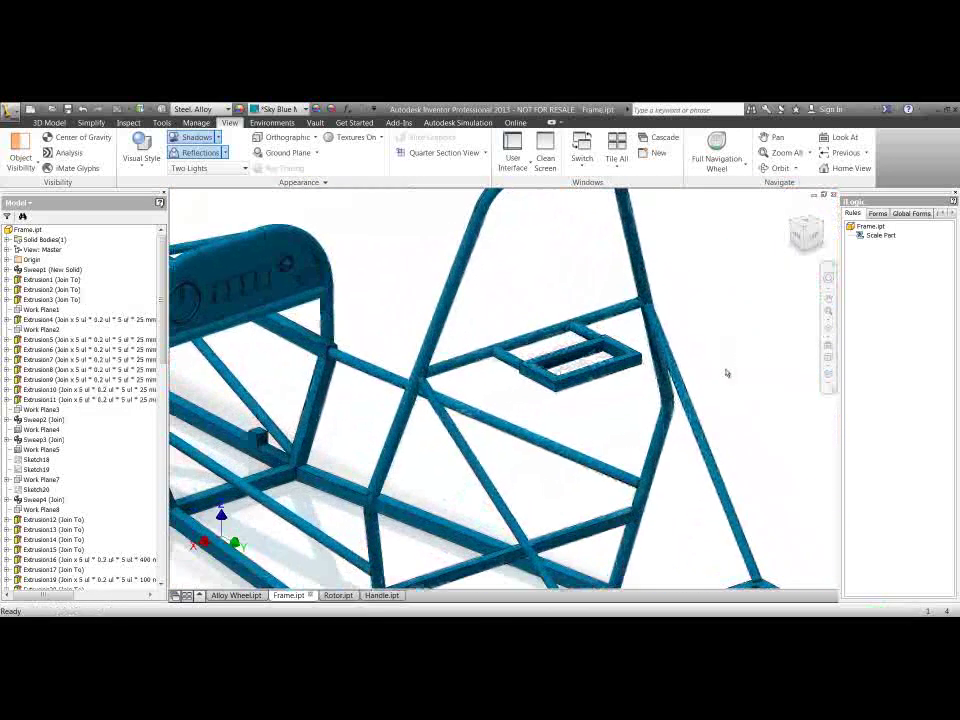
{"action": "scroll", "coordinate": [590, 436], "scroll_direction": "up", "scroll_amount": 8}
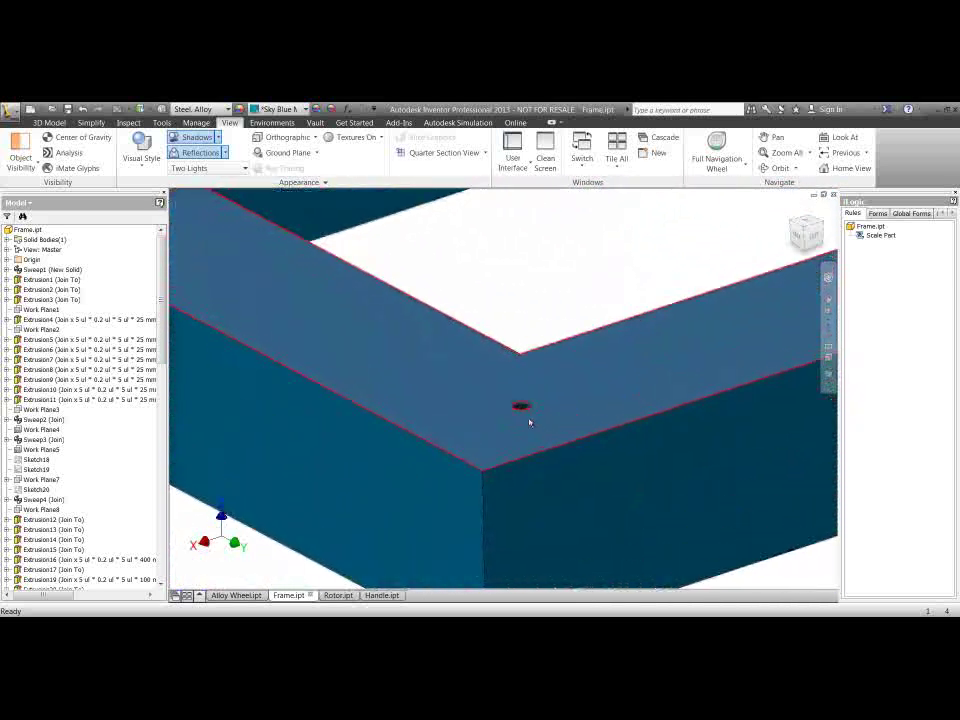
{"action": "scroll", "coordinate": [522, 280], "scroll_direction": "up", "scroll_amount": 6}
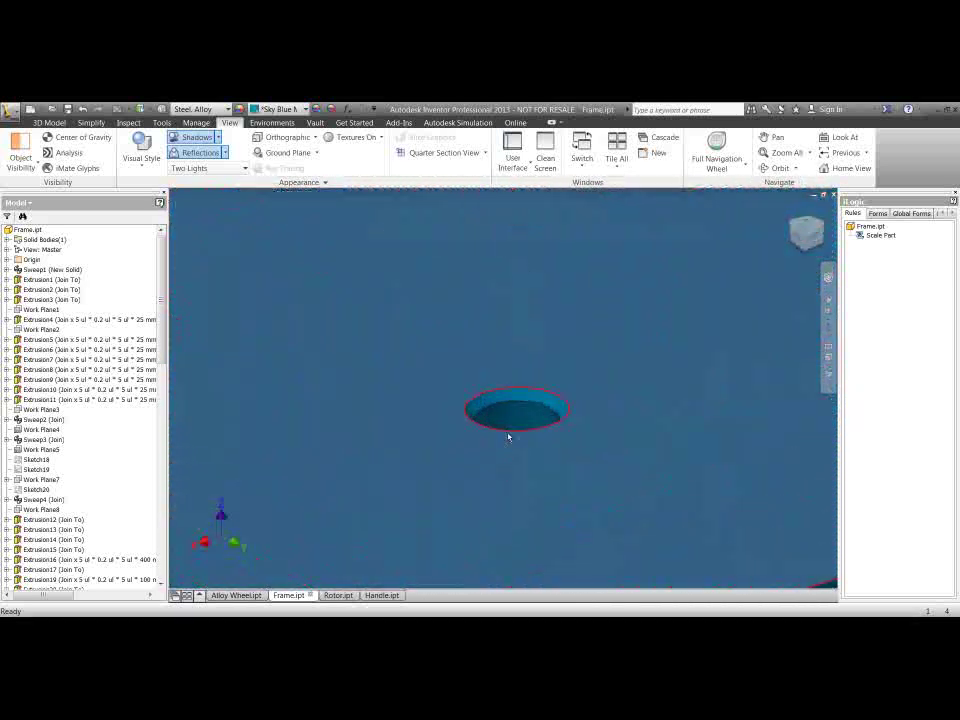
{"action": "scroll", "coordinate": [531, 410], "scroll_direction": "down", "scroll_amount": 10}
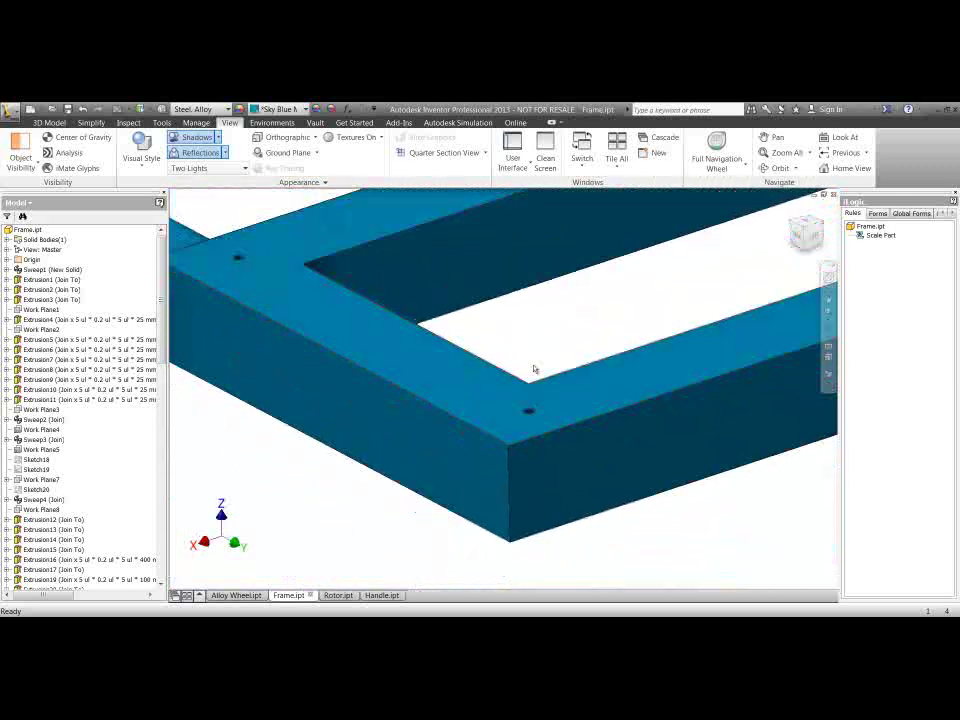
{"action": "middle_click_drag", "start_coordinate": [505, 373], "coordinate": [321, 403]}
{"action": "scroll", "coordinate": [696, 359], "scroll_direction": "up", "scroll_amount": 5}
{"action": "scroll", "coordinate": [686, 340], "scroll_direction": "down", "scroll_amount": 5}
{"action": "scroll", "coordinate": [538, 334], "scroll_direction": "up", "scroll_amount": 4}
{"action": "scroll", "coordinate": [561, 300], "scroll_direction": "down", "scroll_amount": 5}
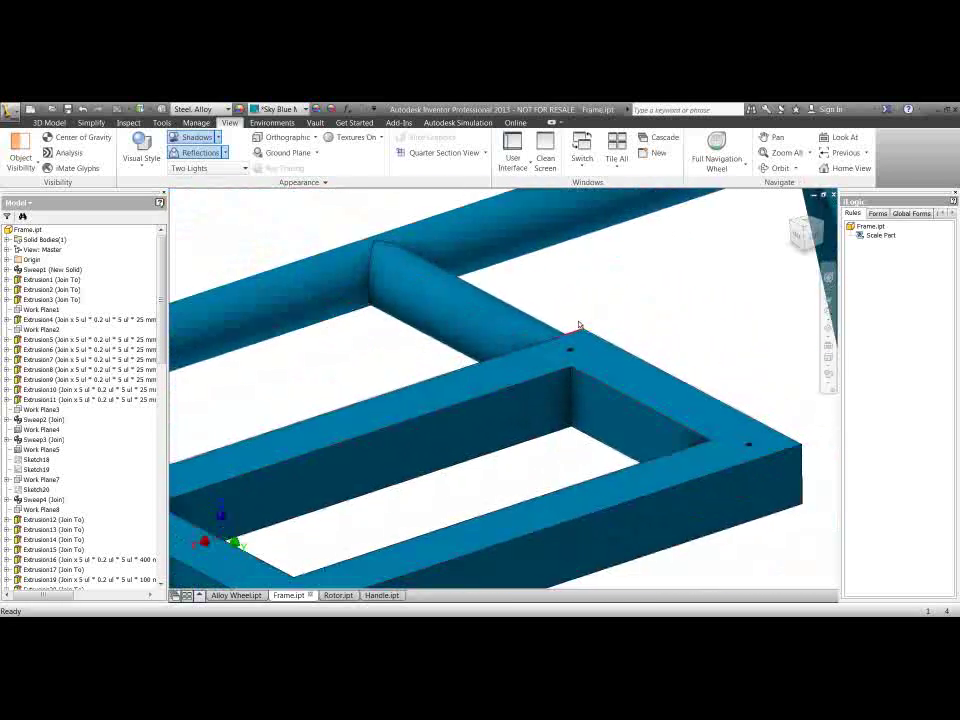
Step: Examine the hole in the top corner of the box-shaped end section and review the whole frame
{"action": "scroll", "coordinate": [527, 445], "scroll_direction": "down", "scroll_amount": 7}
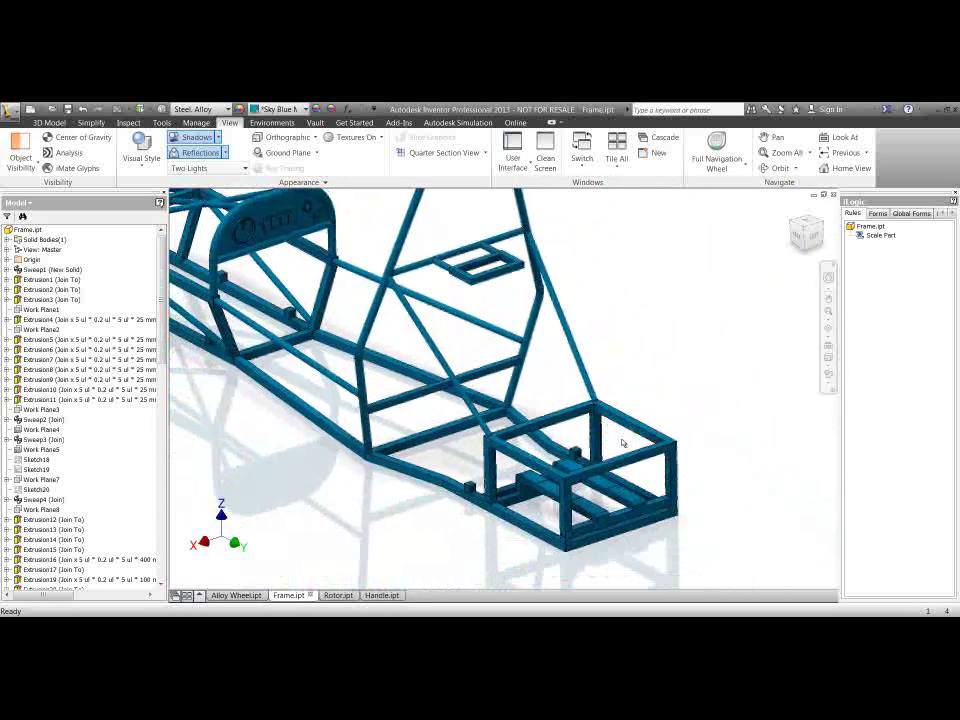
{"action": "scroll", "coordinate": [617, 446], "scroll_direction": "up", "scroll_amount": 5}
{"action": "scroll", "coordinate": [450, 500], "scroll_direction": "up", "scroll_amount": 6}
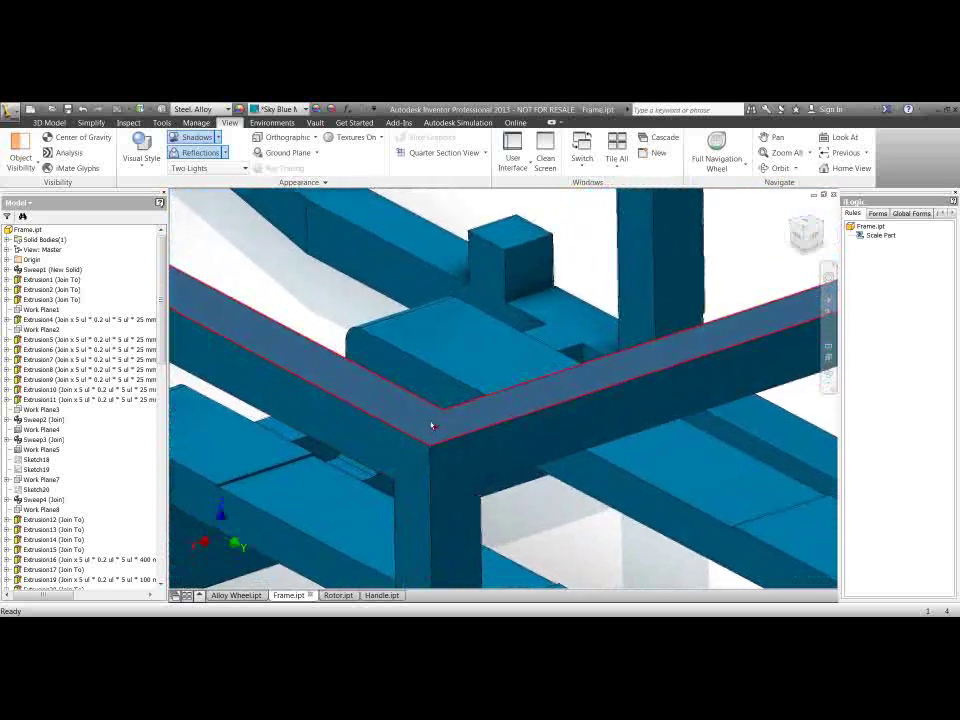
{"action": "scroll", "coordinate": [435, 430], "scroll_direction": "down", "scroll_amount": 8}
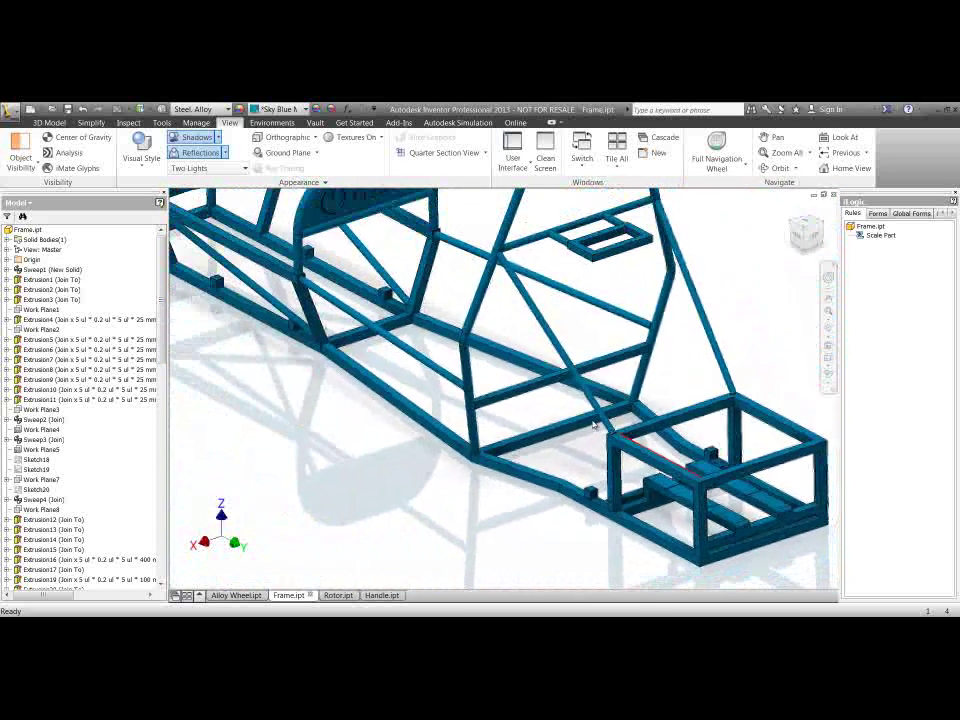
{"action": "scroll", "coordinate": [650, 384], "scroll_direction": "down", "scroll_amount": 4}
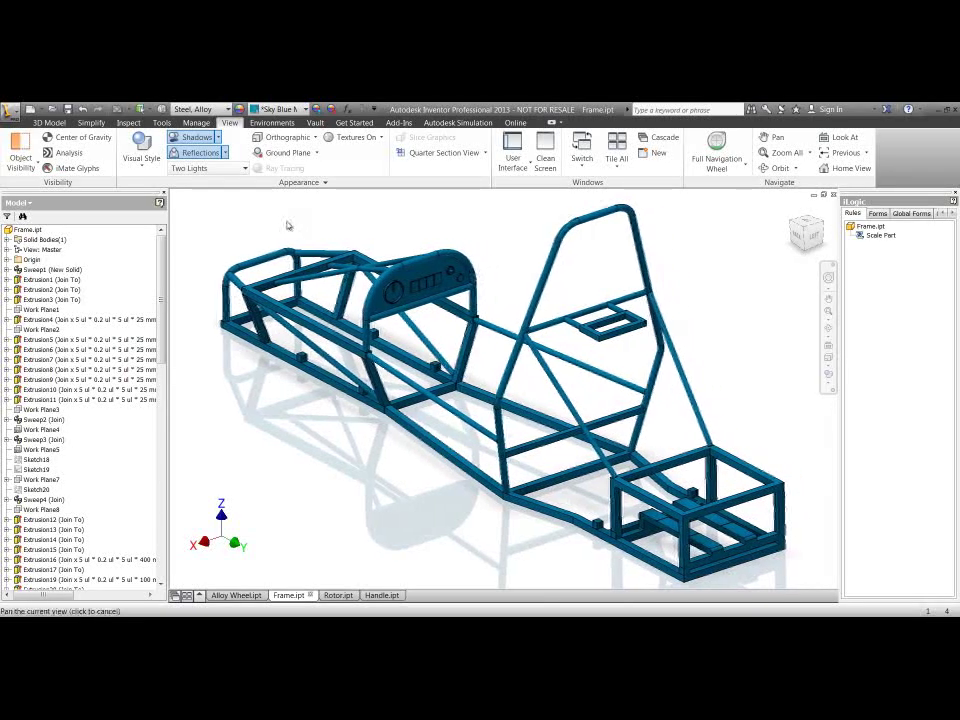
Step: Save a copy of the scaled frame part under the file name Frame Scale 5x.ipt
{"action": "left_click", "coordinate": [12, 112]}
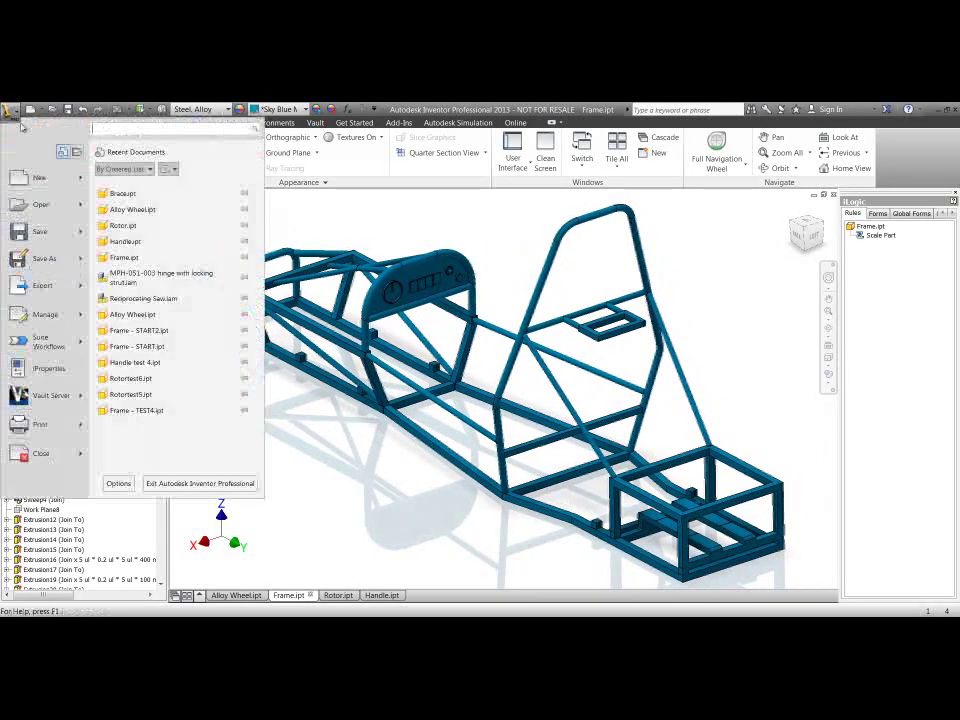
{"action": "left_click", "coordinate": [43, 260]}
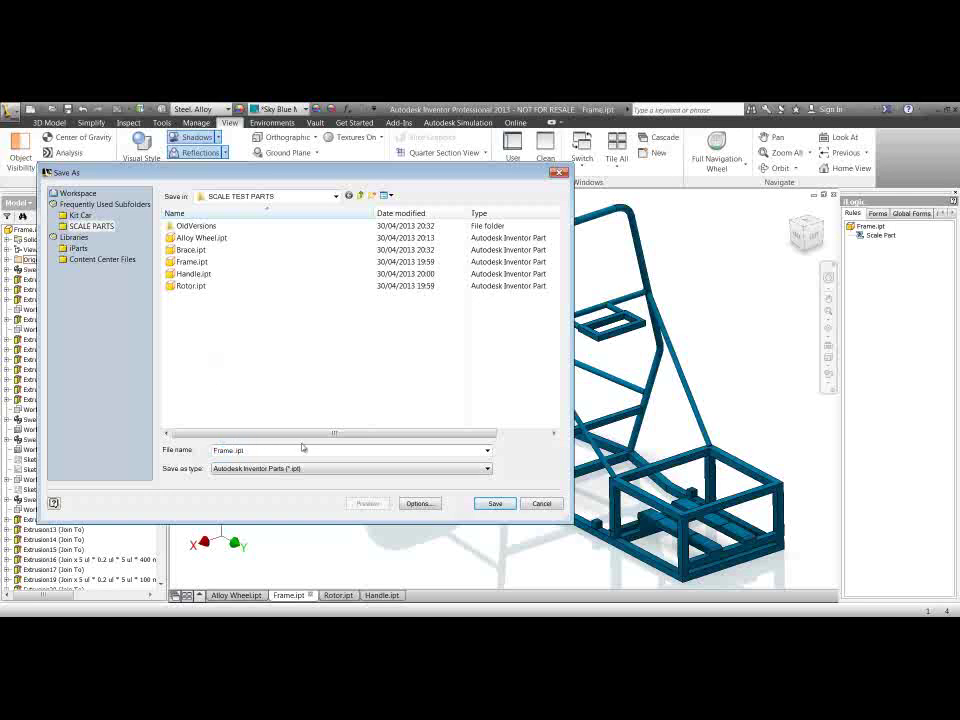
{"action": "type", "text": "Scale 3x"}
{"action": "left_click", "coordinate": [495, 503]}
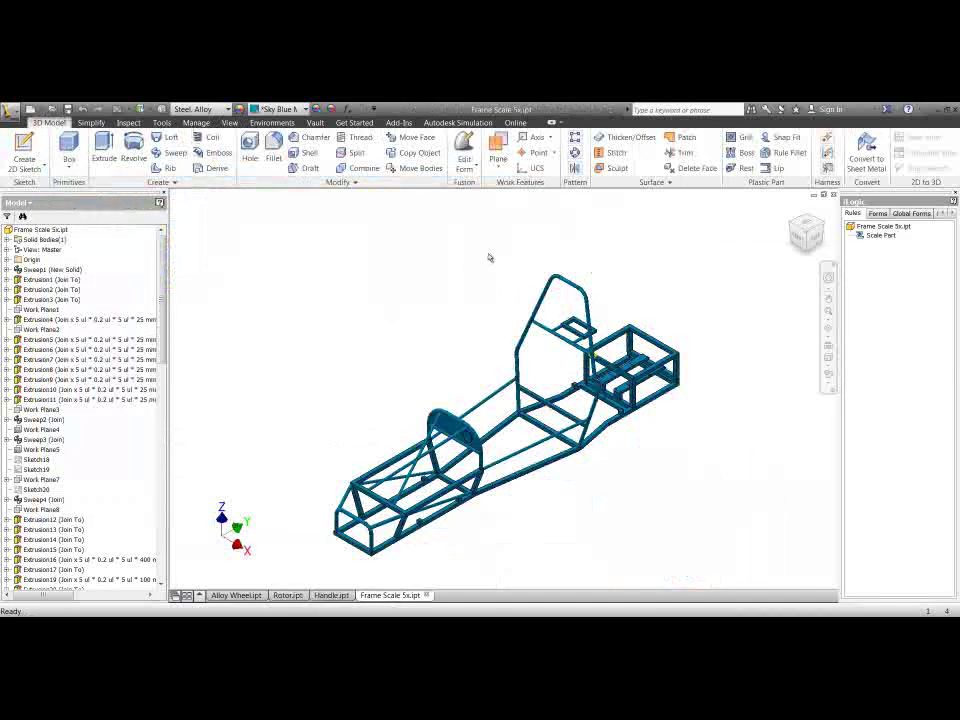
Step: Derive the original Frame.ipt into the scaled part at scale factor 1 as a separate solid body
{"action": "left_click", "coordinate": [196, 124]}
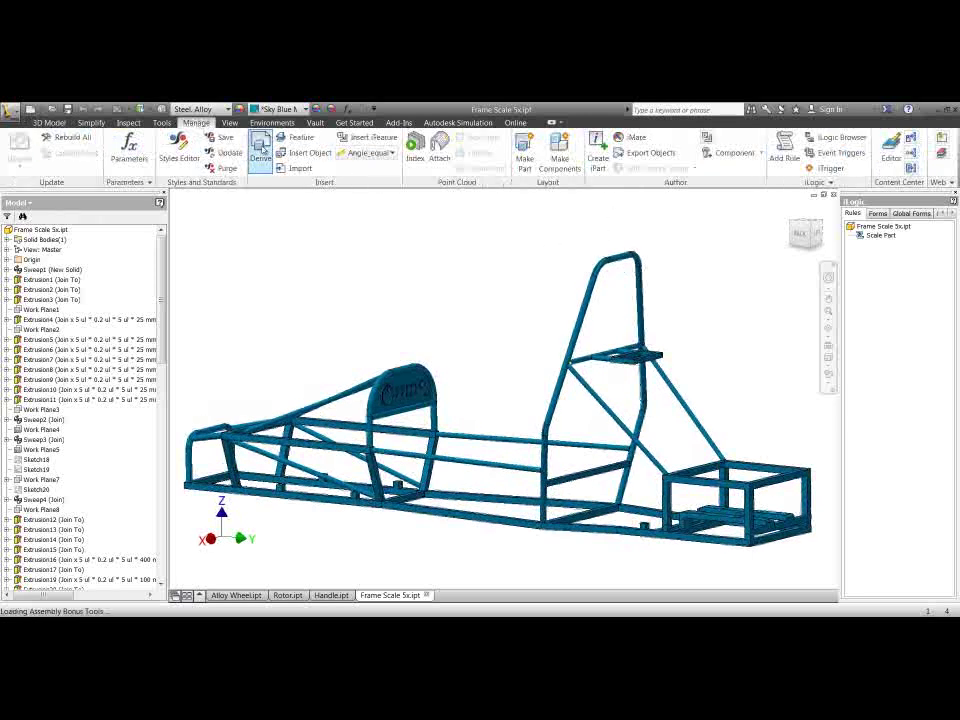
{"action": "left_click", "coordinate": [266, 165]}
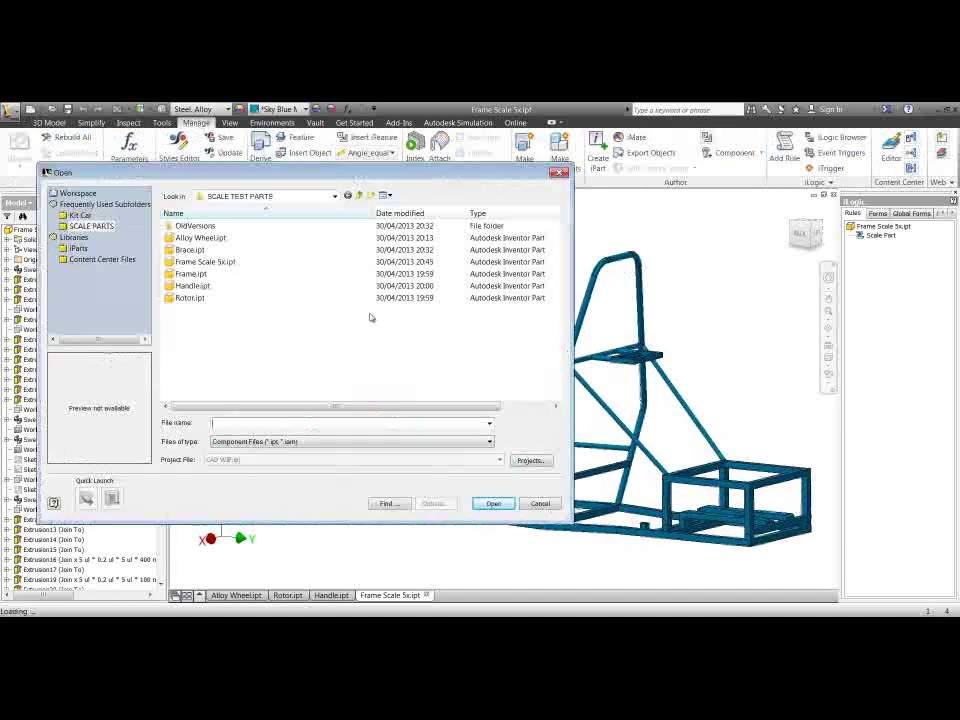
{"action": "left_click", "coordinate": [195, 273]}
{"action": "left_click", "coordinate": [493, 503]}
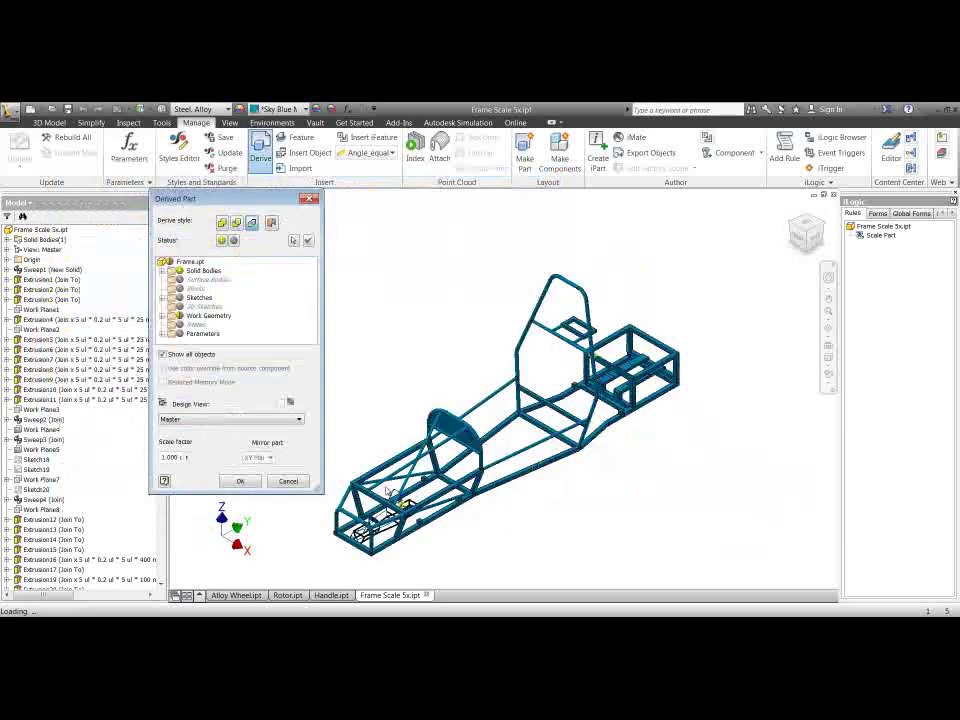
{"action": "left_click", "coordinate": [248, 484]}
Step: Move the derived small frame body out of the large frame with an X offset of 2000 mm
{"action": "scroll", "coordinate": [440, 562], "scroll_direction": "down", "scroll_amount": 3}
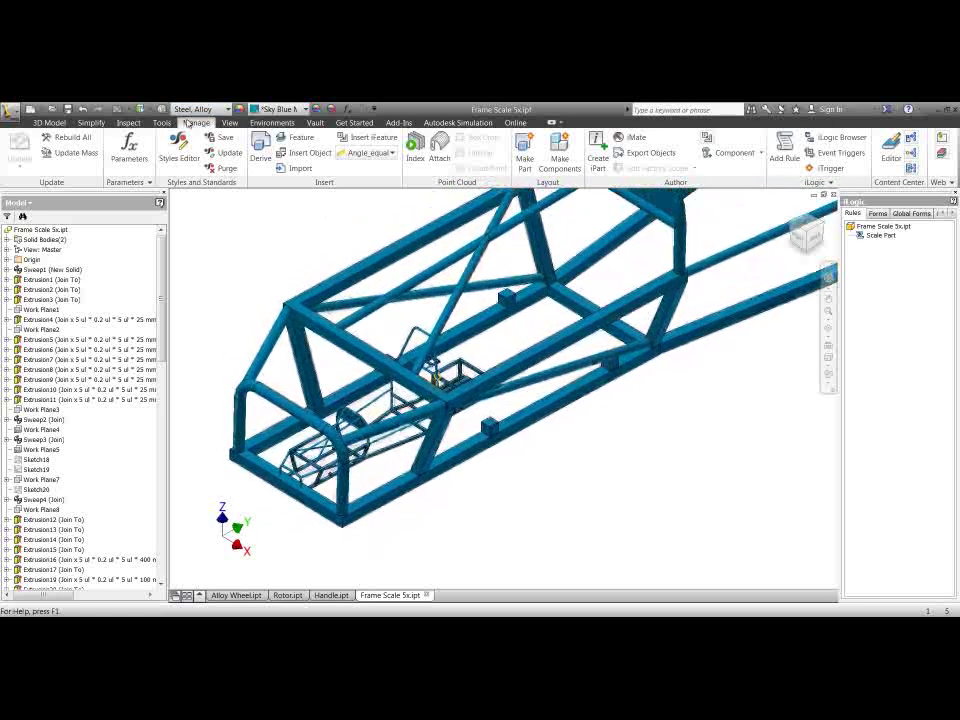
{"action": "left_click", "coordinate": [49, 122]}
{"action": "left_click", "coordinate": [420, 167]}
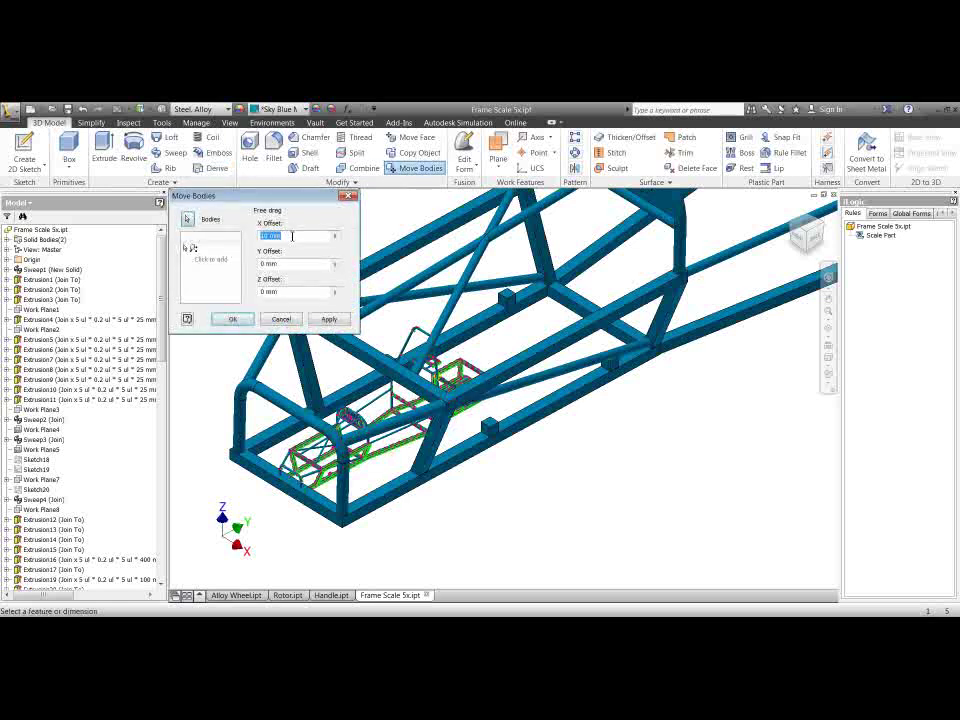
{"action": "type", "text": "100"}
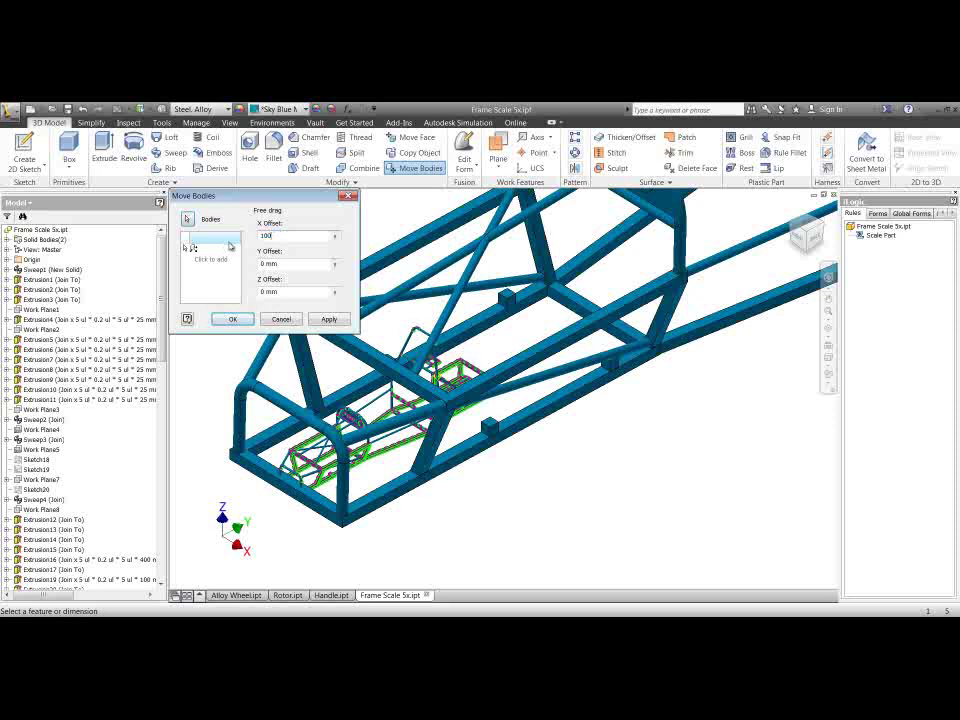
{"action": "type", "text": "0"}
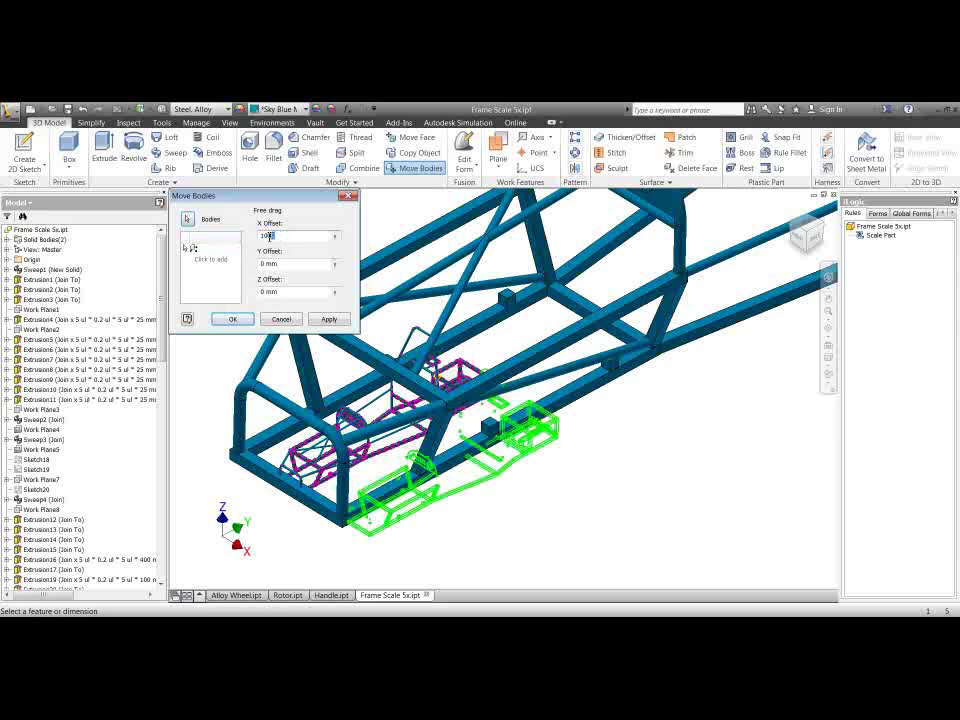
{"action": "type", "text": "2000"}
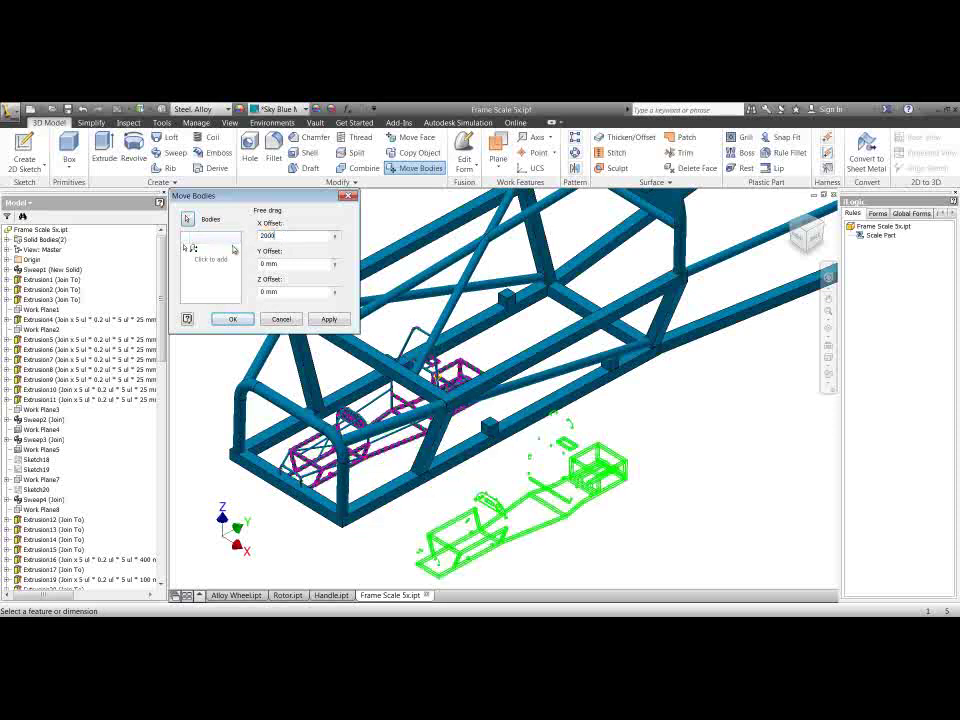
{"action": "left_click", "coordinate": [326, 319]}
{"action": "left_click", "coordinate": [285, 319]}
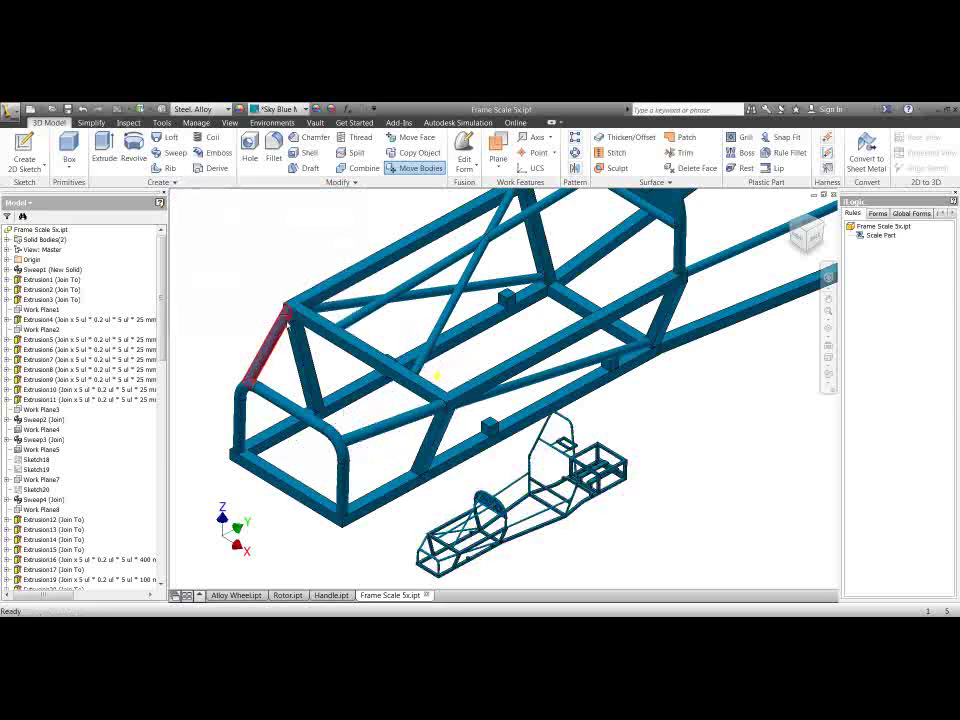
Step: Compare the scaled frame with the derived original beside it, examining overall size, tubing and the instrument panel from several views
{"action": "key", "text": "F6"}
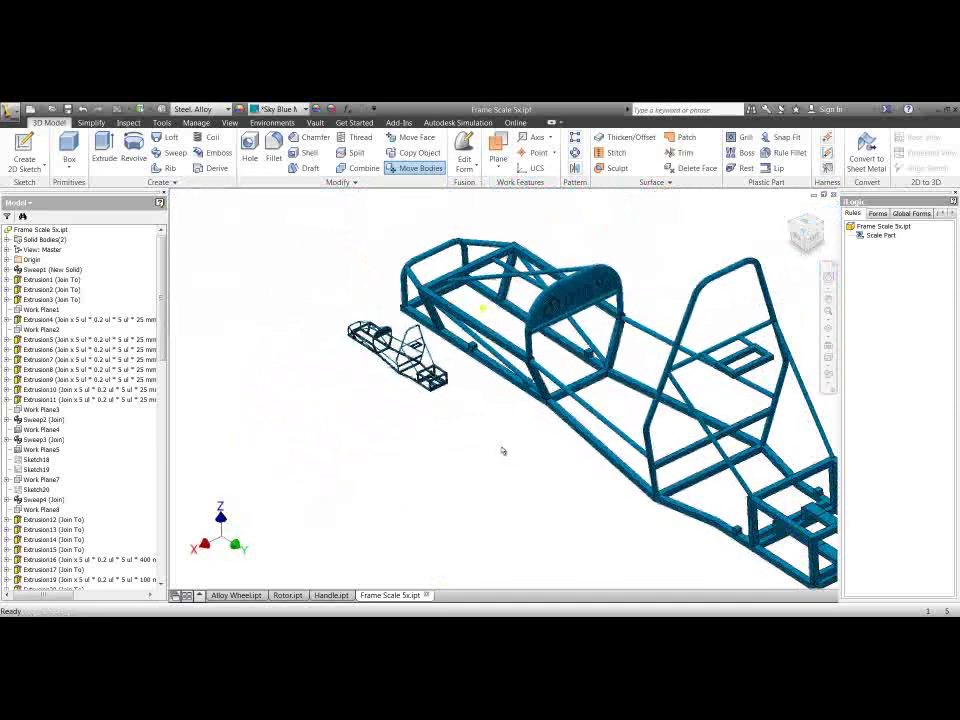
{"action": "scroll", "coordinate": [485, 437], "scroll_direction": "up", "scroll_amount": 5}
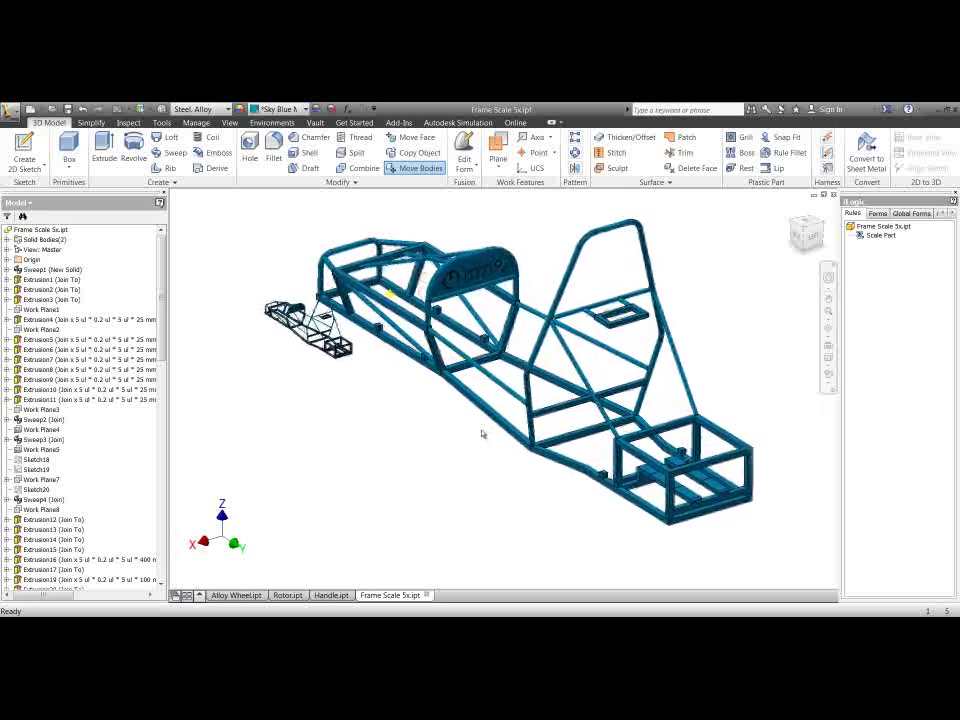
{"action": "scroll", "coordinate": [408, 411], "scroll_direction": "up", "scroll_amount": 6}
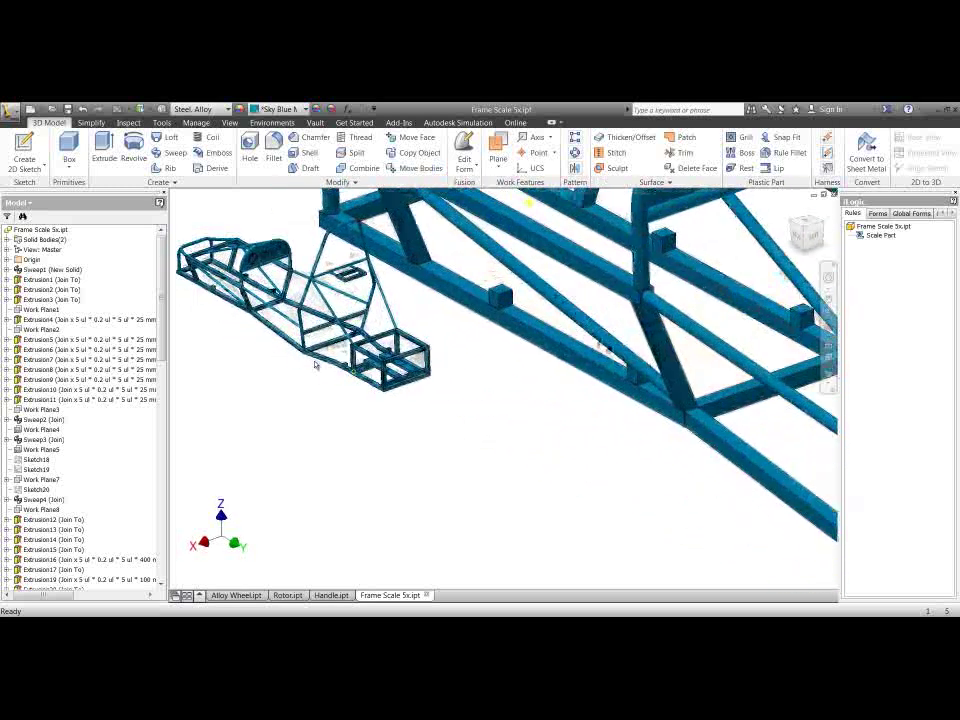
{"action": "scroll", "coordinate": [505, 410], "scroll_direction": "up", "scroll_amount": 6}
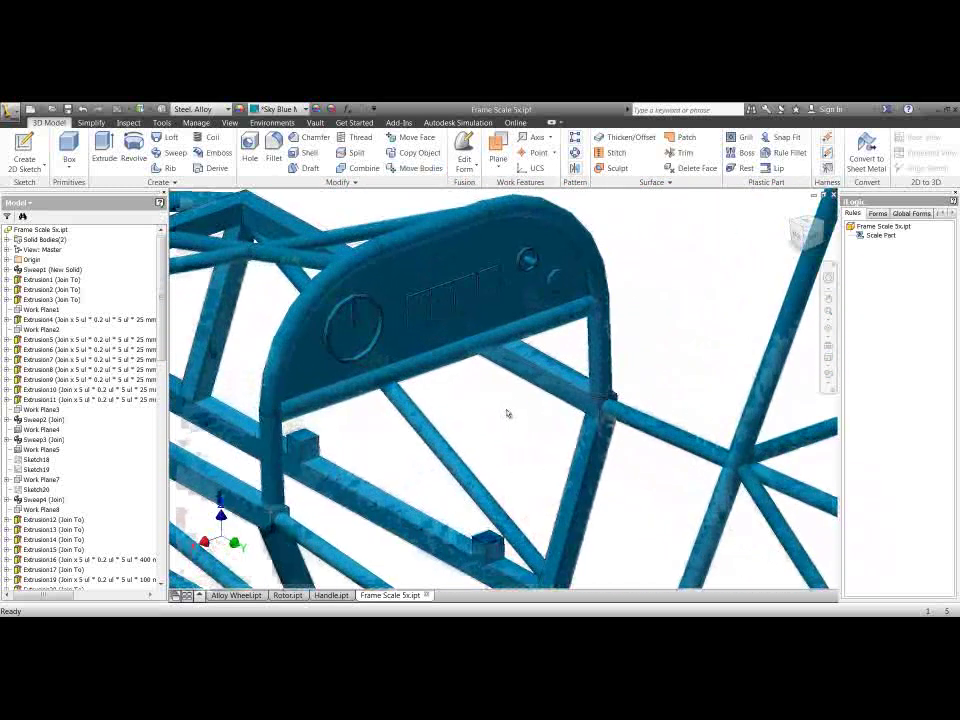
{"action": "scroll", "coordinate": [505, 421], "scroll_direction": "up", "scroll_amount": 3}
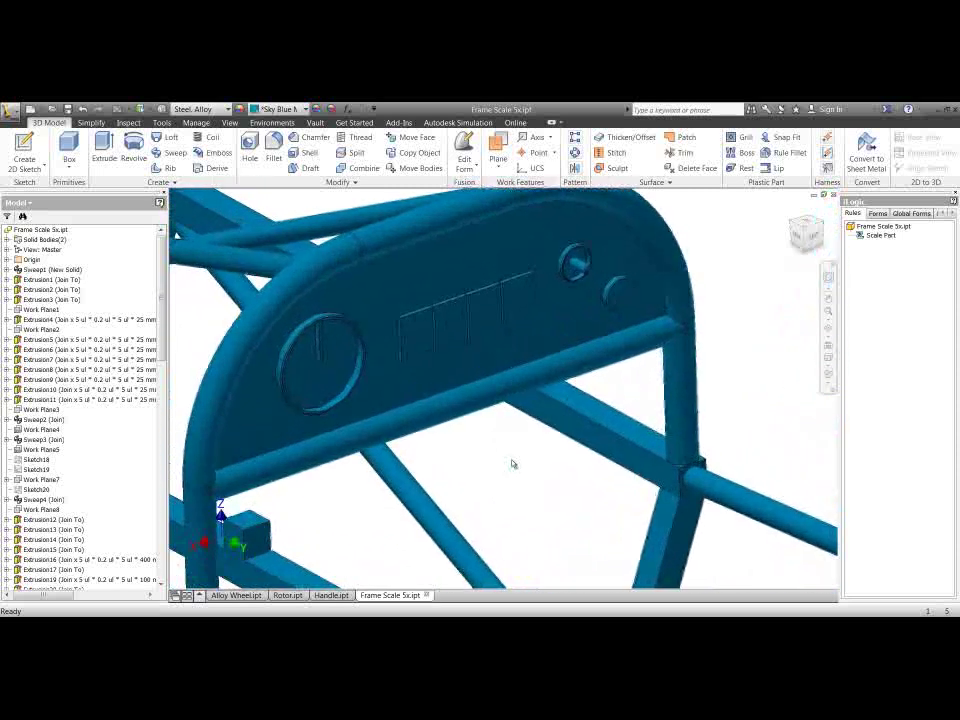
{"action": "scroll", "coordinate": [512, 464], "scroll_direction": "down", "scroll_amount": 6}
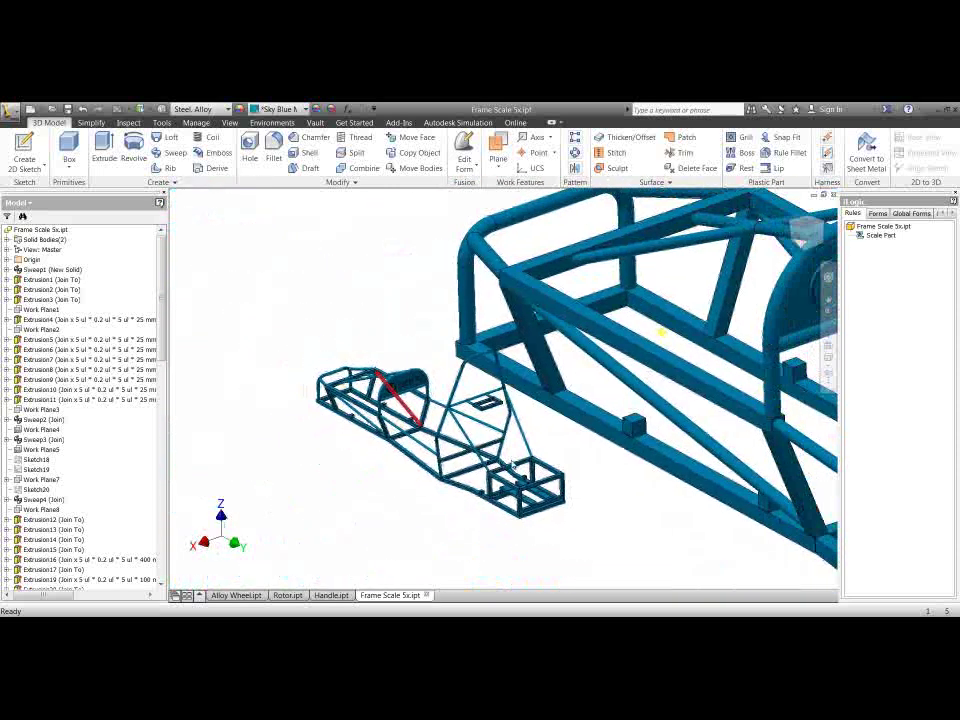
{"action": "scroll", "coordinate": [512, 463], "scroll_direction": "up", "scroll_amount": 5}
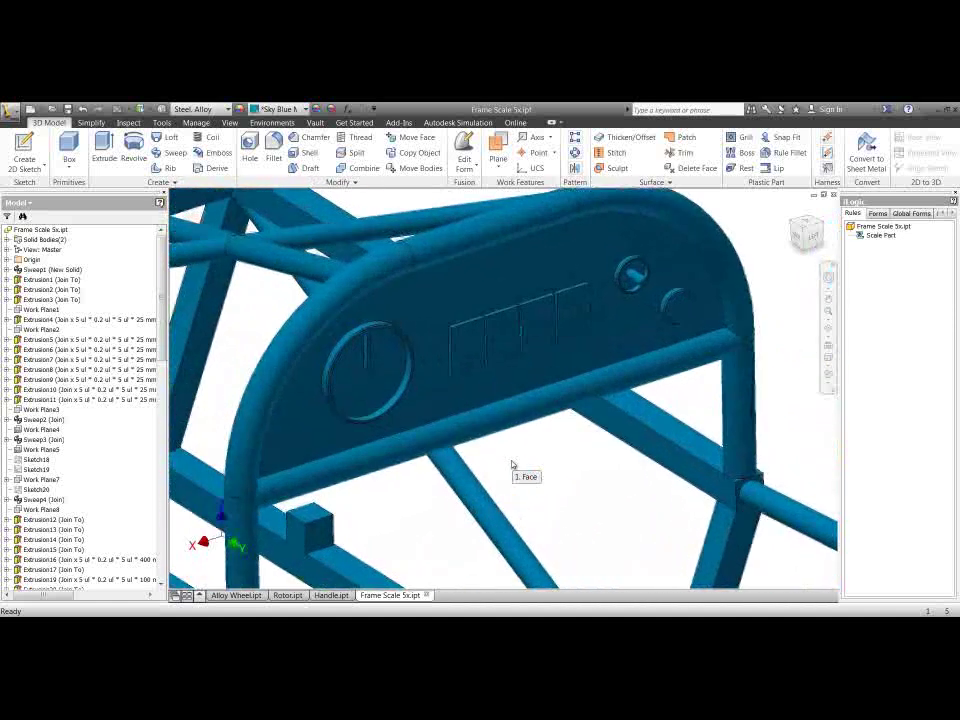
{"action": "scroll", "coordinate": [512, 463], "scroll_direction": "down", "scroll_amount": 5}
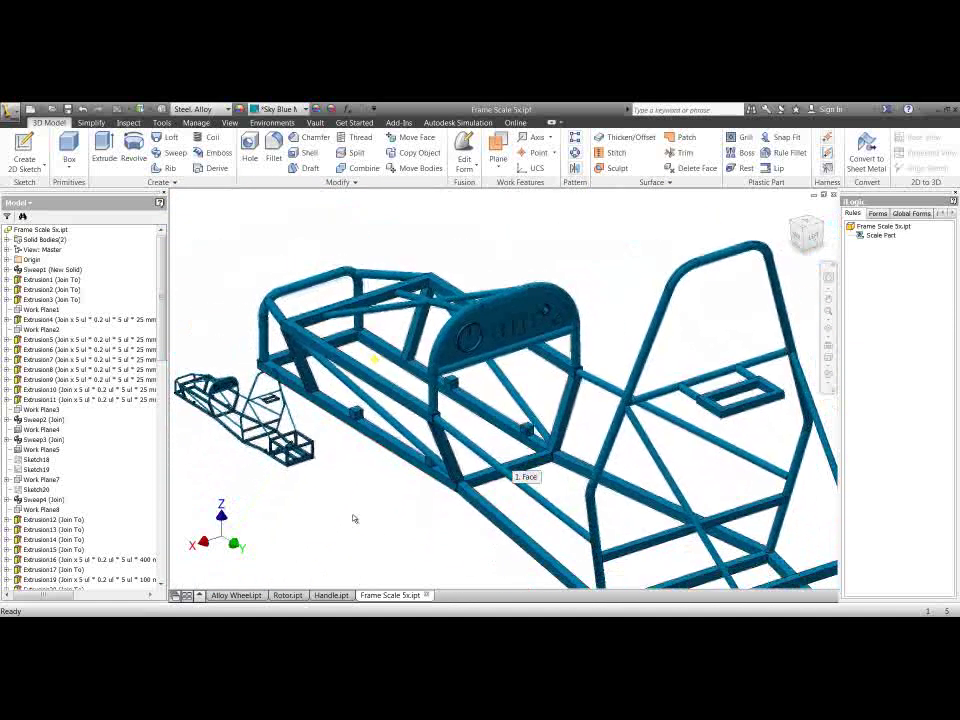
{"action": "scroll", "coordinate": [404, 376], "scroll_direction": "down", "scroll_amount": 1}
{"action": "key", "text": "F6"}
{"action": "middle_click_drag", "start_coordinate": [345, 365], "coordinate": [584, 436], "text": "shift"}
{"action": "scroll", "coordinate": [582, 434], "scroll_direction": "up", "scroll_amount": 6}
{"action": "scroll", "coordinate": [582, 436], "scroll_direction": "down", "scroll_amount": 8}
{"action": "scroll", "coordinate": [577, 487], "scroll_direction": "up", "scroll_amount": 8}
{"action": "scroll", "coordinate": [576, 484], "scroll_direction": "down", "scroll_amount": 8}
{"action": "scroll", "coordinate": [577, 484], "scroll_direction": "down", "scroll_amount": 8}
{"action": "scroll", "coordinate": [577, 484], "scroll_direction": "up", "scroll_amount": 8}
{"action": "scroll", "coordinate": [582, 480], "scroll_direction": "up", "scroll_amount": 6}
{"action": "middle_click_drag", "start_coordinate": [425, 441], "coordinate": [357, 427]}
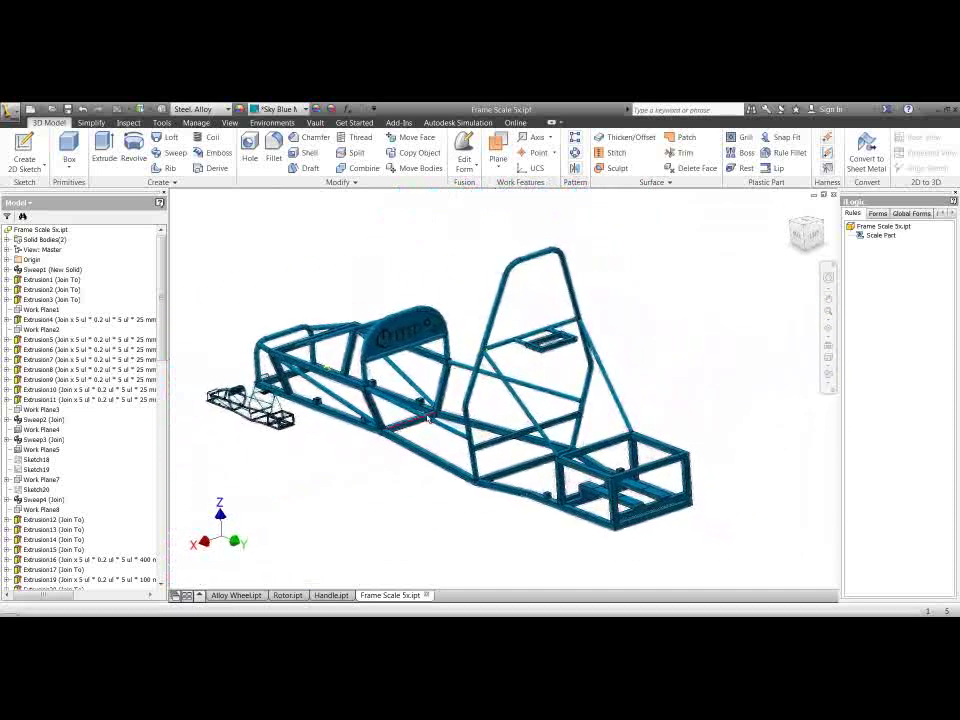
Step: Scale the large frame by 0.2 with the Scale Part rule, excluding the holes, and dismiss the thread report
{"action": "right_click", "coordinate": [884, 237]}
{"action": "left_click", "coordinate": [897, 241]}
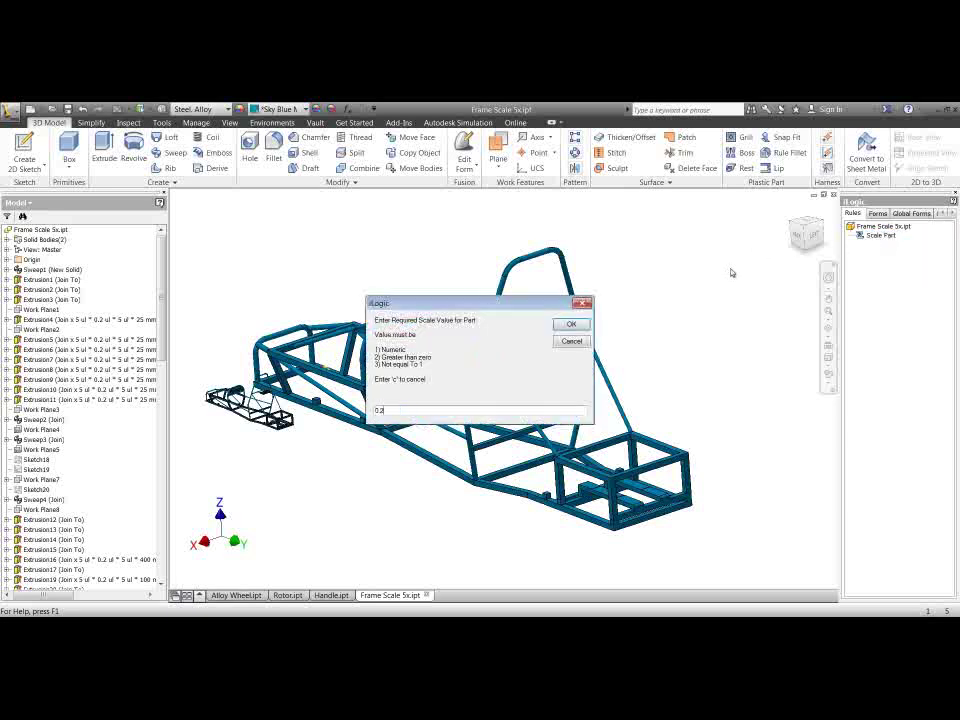
{"action": "key", "text": "Return"}
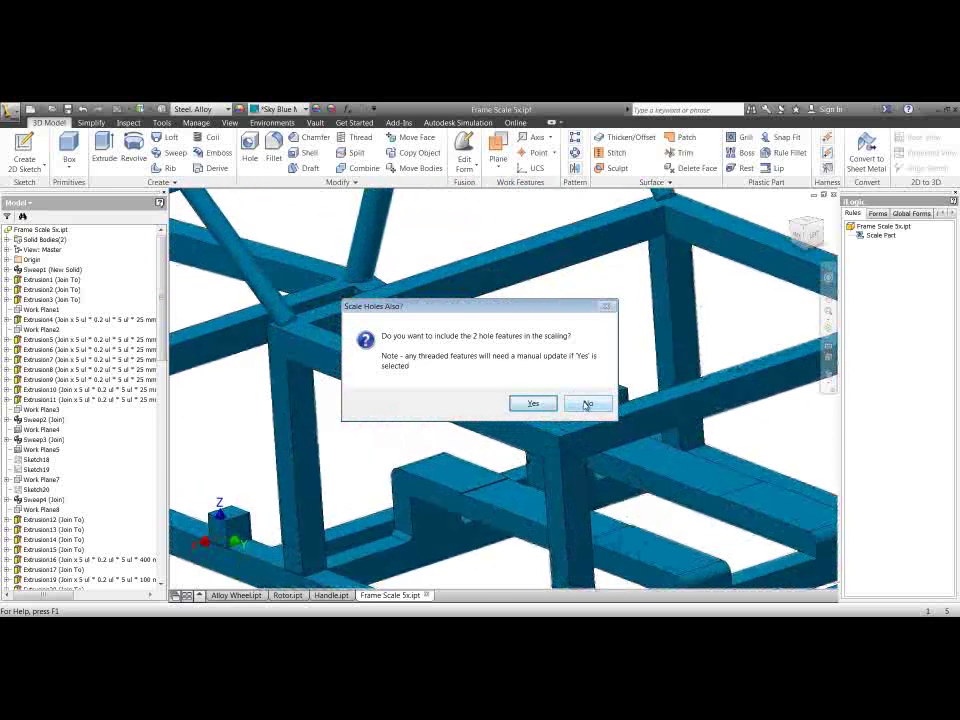
{"action": "left_click", "coordinate": [588, 404]}
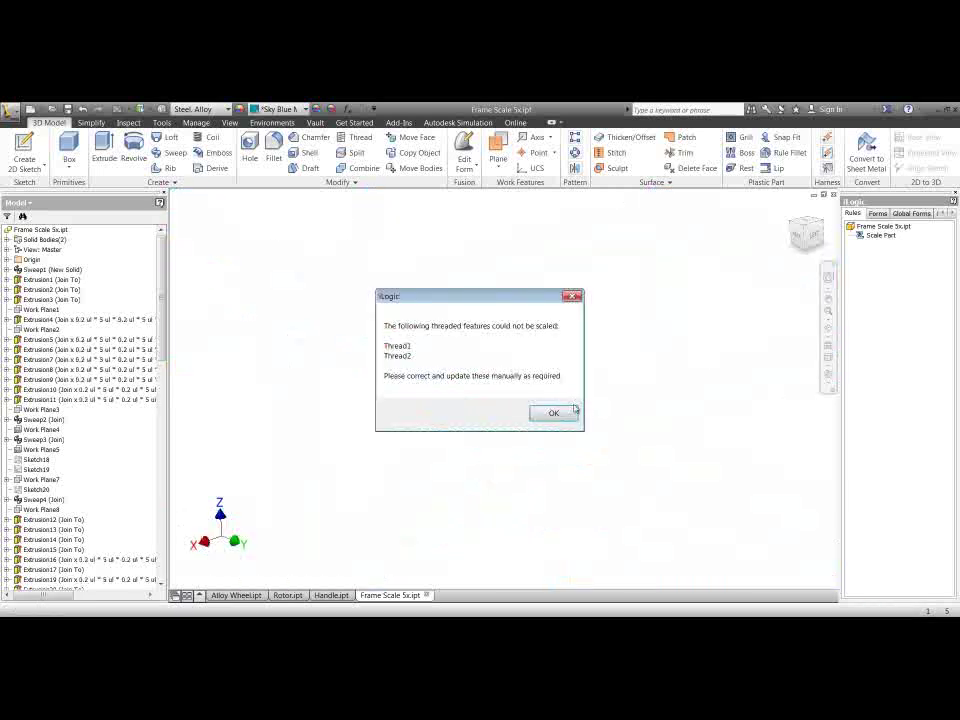
{"action": "left_click", "coordinate": [553, 415]}
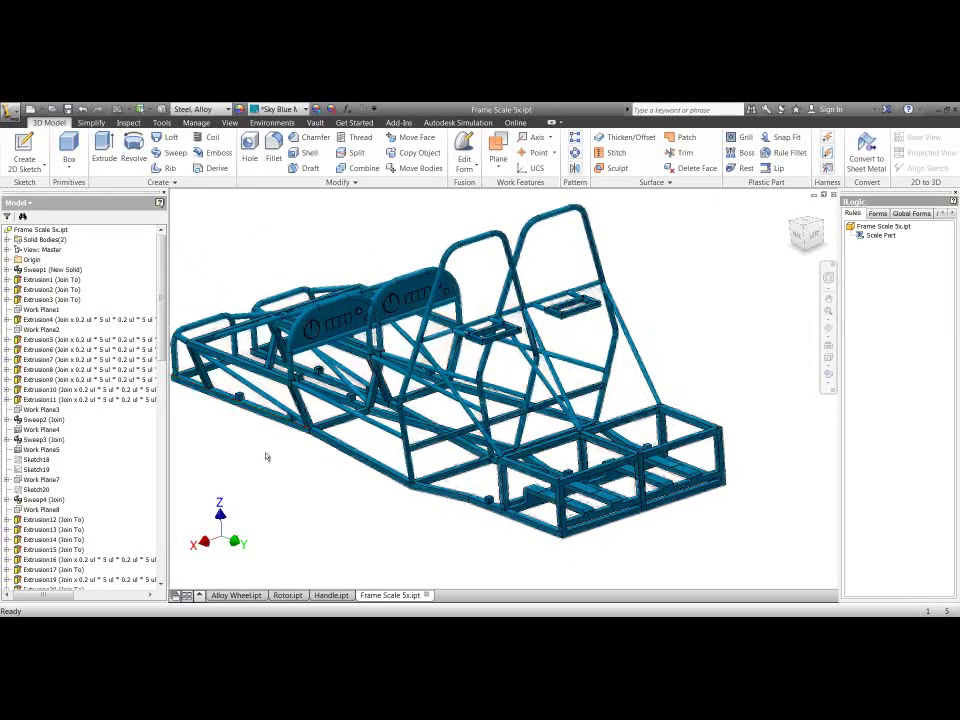
Step: Edit the Move Body feature to an X offset of 1000 mm and view the two frames side by side
{"action": "scroll", "coordinate": [97, 560], "scroll_direction": "down", "scroll_amount": 20}
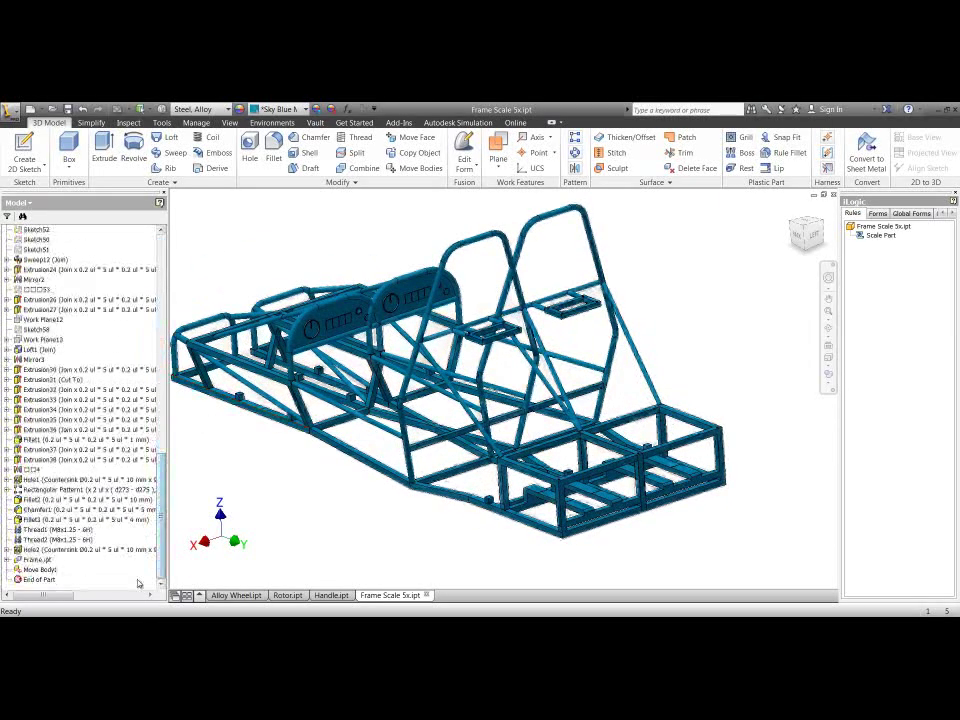
{"action": "double_click", "coordinate": [42, 569]}
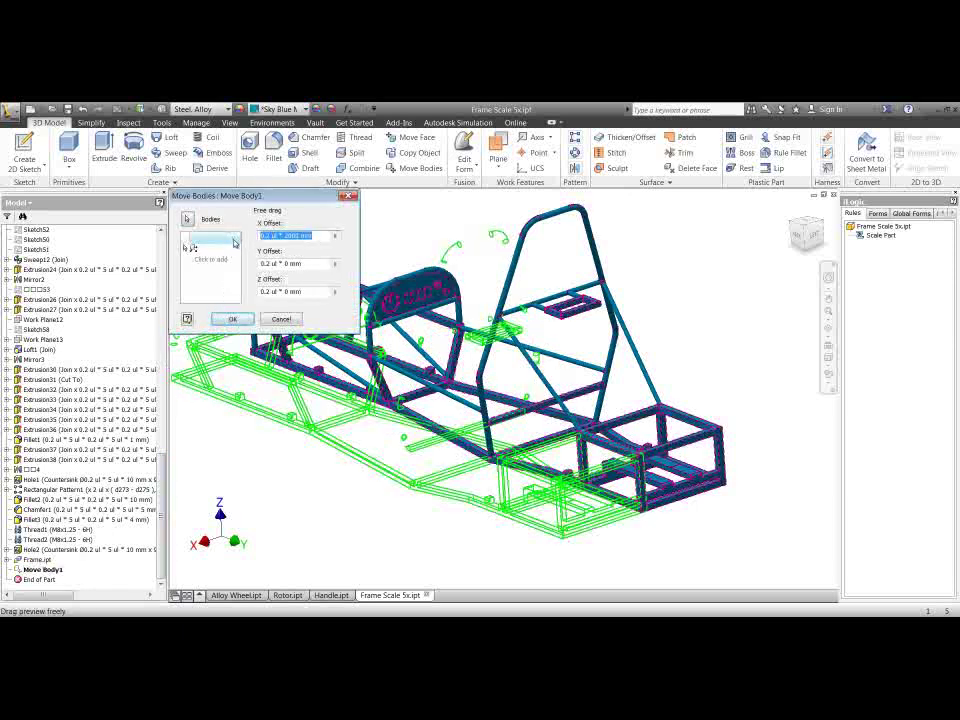
{"action": "type", "text": "1000"}
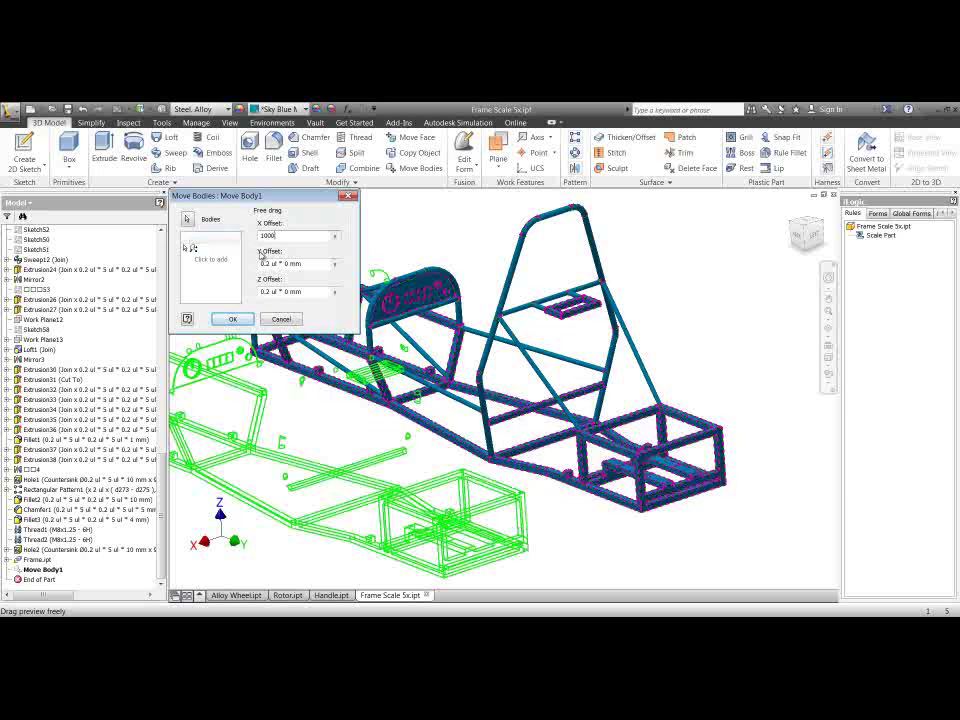
{"action": "left_click", "coordinate": [230, 319]}
{"action": "middle_click_drag", "start_coordinate": [640, 305], "coordinate": [660, 212], "text": "shift"}
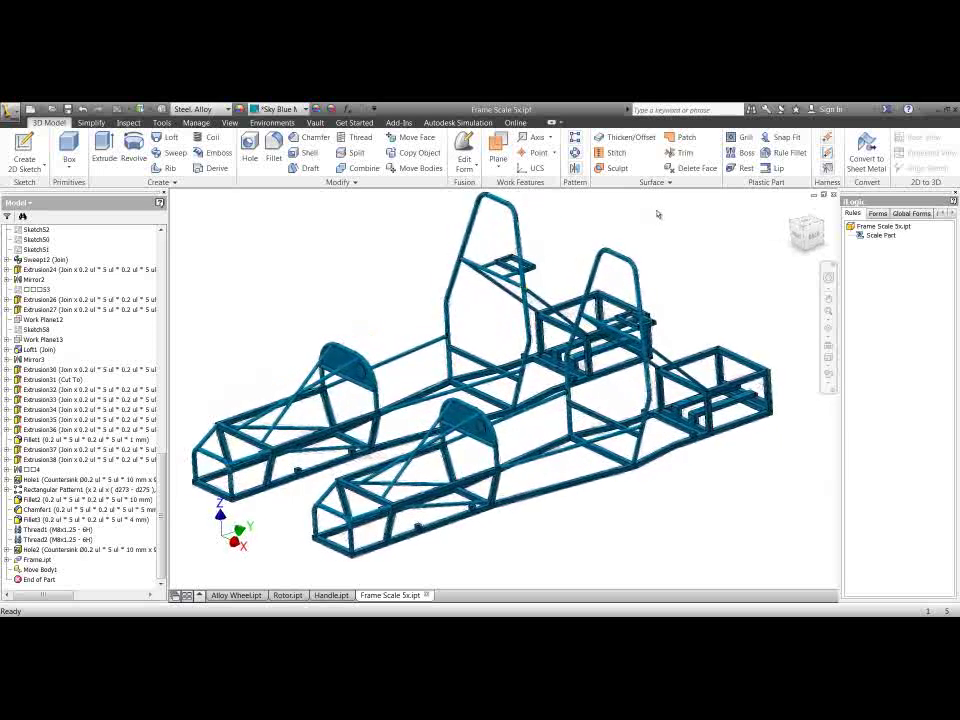
Step: Close Frame Scale 5x.ipt without saving the changes and switch to Rotor.ipt
{"action": "left_click", "coordinate": [833, 194]}
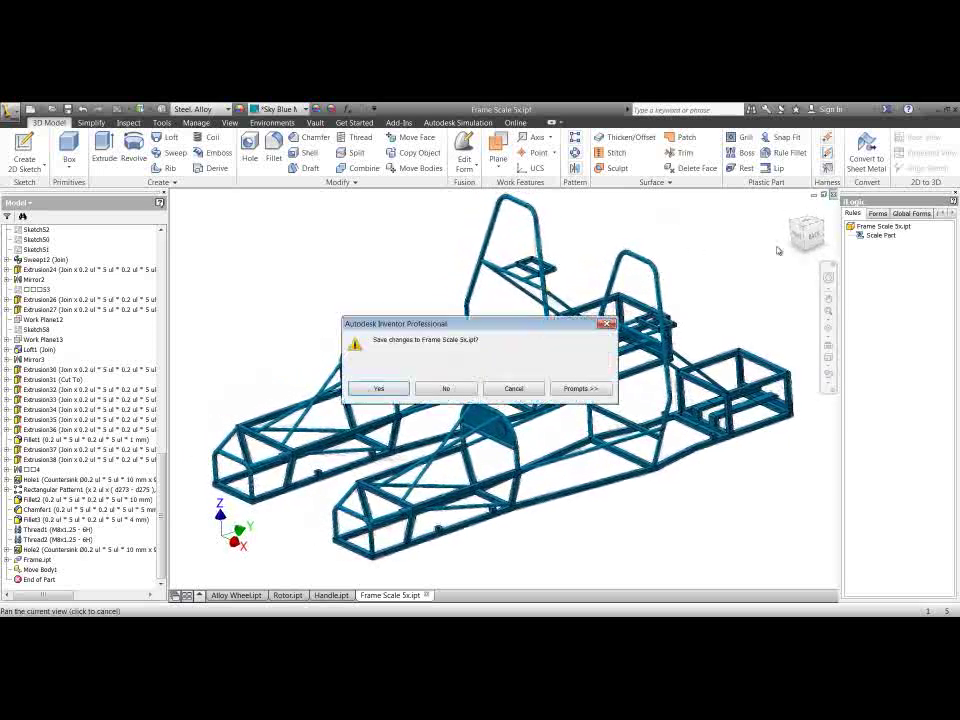
{"action": "left_click", "coordinate": [449, 389]}
{"action": "left_click", "coordinate": [296, 595]}
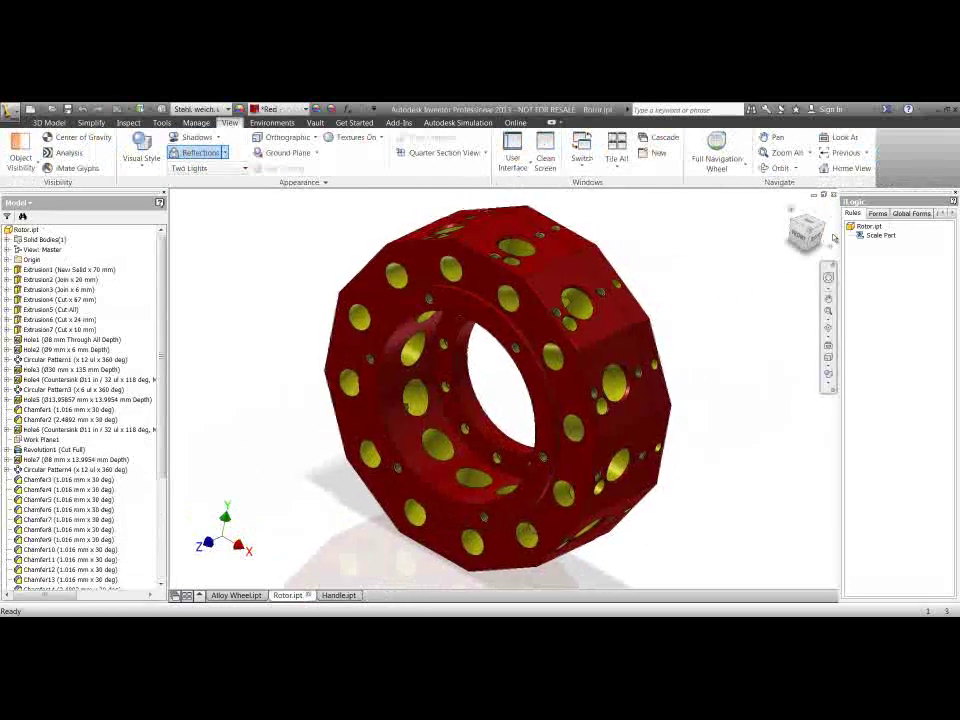
Step: Examine the rotor's feature list and its threaded, countersunk and plain holes up close
{"action": "double_click", "coordinate": [877, 236]}
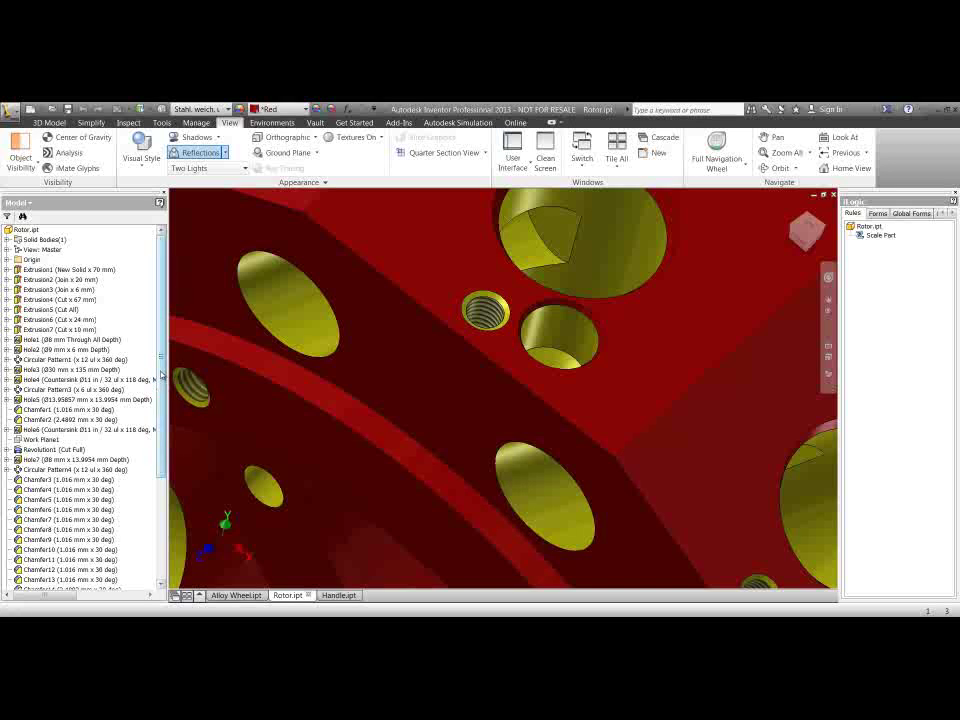
{"action": "scroll", "coordinate": [161, 374], "scroll_direction": "down", "scroll_amount": 5}
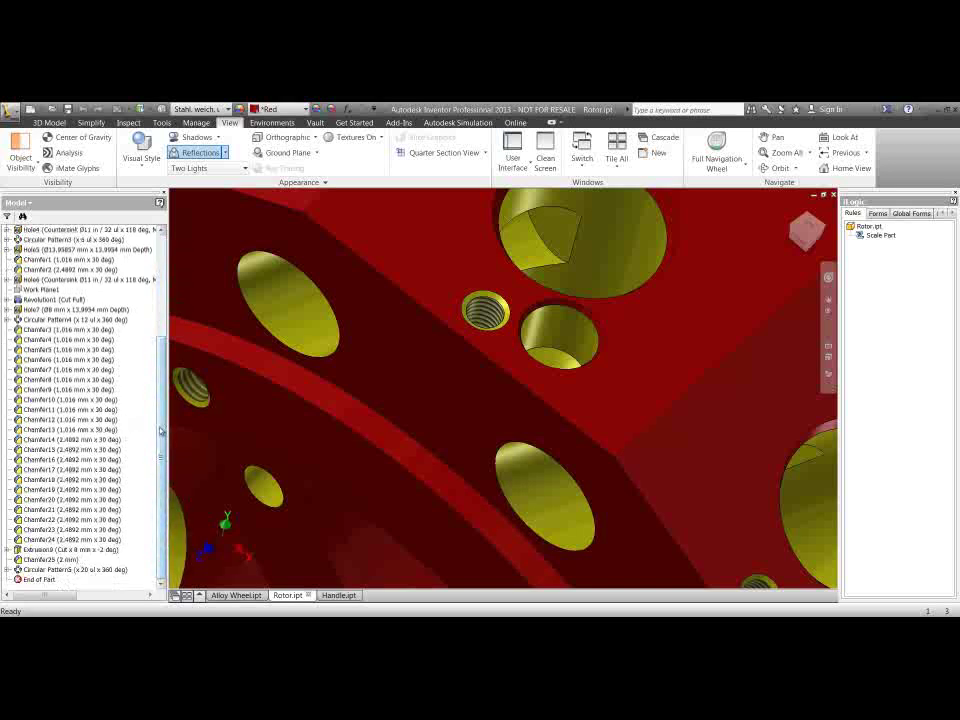
{"action": "left_click_drag", "start_coordinate": [161, 430], "coordinate": [168, 403]}
{"action": "scroll", "coordinate": [440, 408], "scroll_direction": "up", "scroll_amount": 3}
{"action": "middle_click_drag", "start_coordinate": [424, 365], "coordinate": [367, 319], "text": "shift"}
{"action": "scroll", "coordinate": [536, 332], "scroll_direction": "up", "scroll_amount": 3}
{"action": "scroll", "coordinate": [536, 334], "scroll_direction": "up", "scroll_amount": 2}
{"action": "middle_click_drag", "start_coordinate": [561, 323], "coordinate": [681, 240], "text": "shift"}
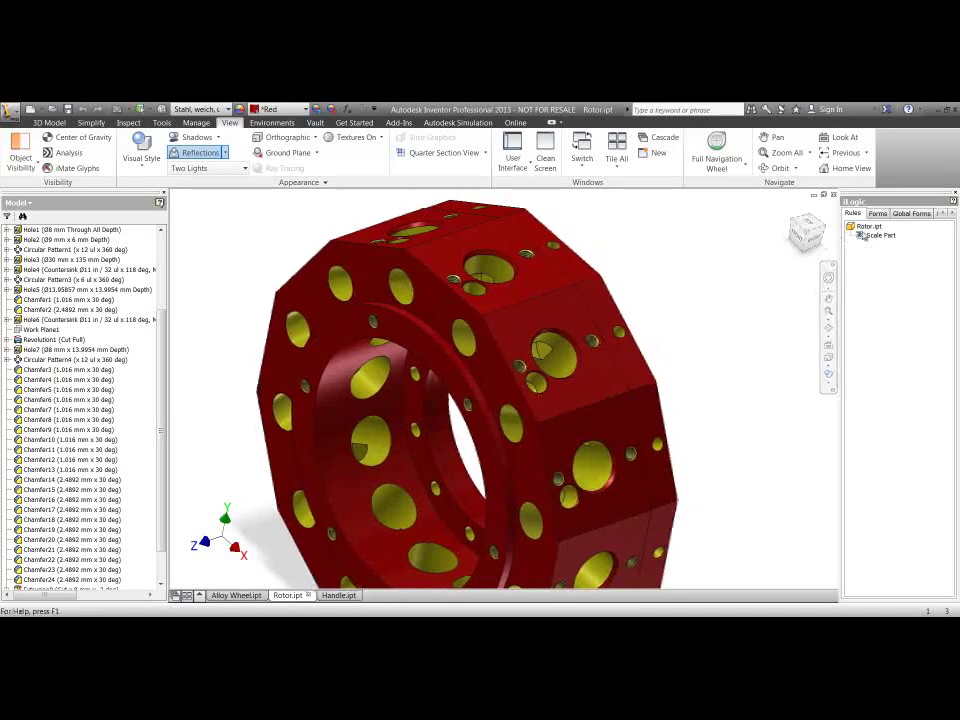
Step: Scale the rotor by 4 with the Scale Part rule, including its hole features
{"action": "left_click", "coordinate": [872, 237]}
{"action": "right_click", "coordinate": [873, 236]}
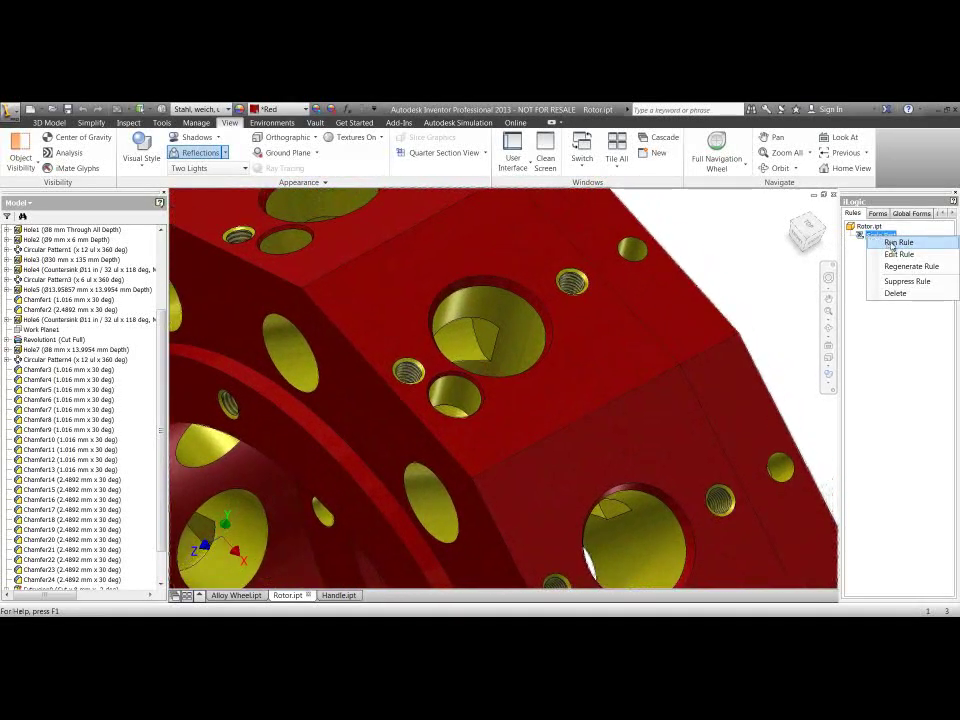
{"action": "left_click", "coordinate": [893, 243]}
{"action": "left_click_drag", "start_coordinate": [449, 306], "coordinate": [287, 196]}
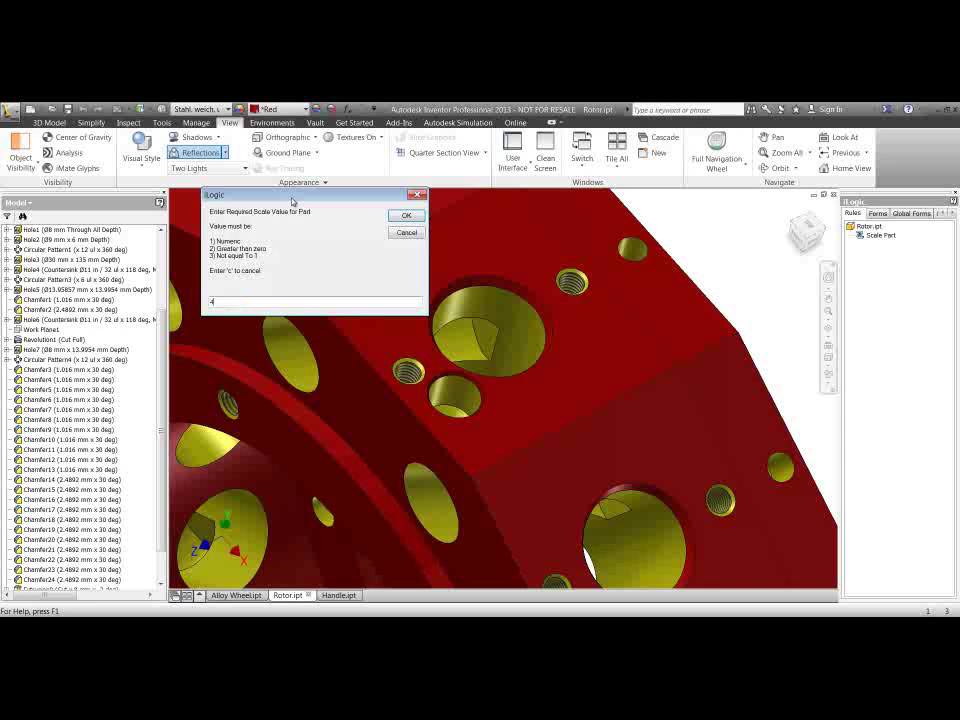
{"action": "key", "text": "Return"}
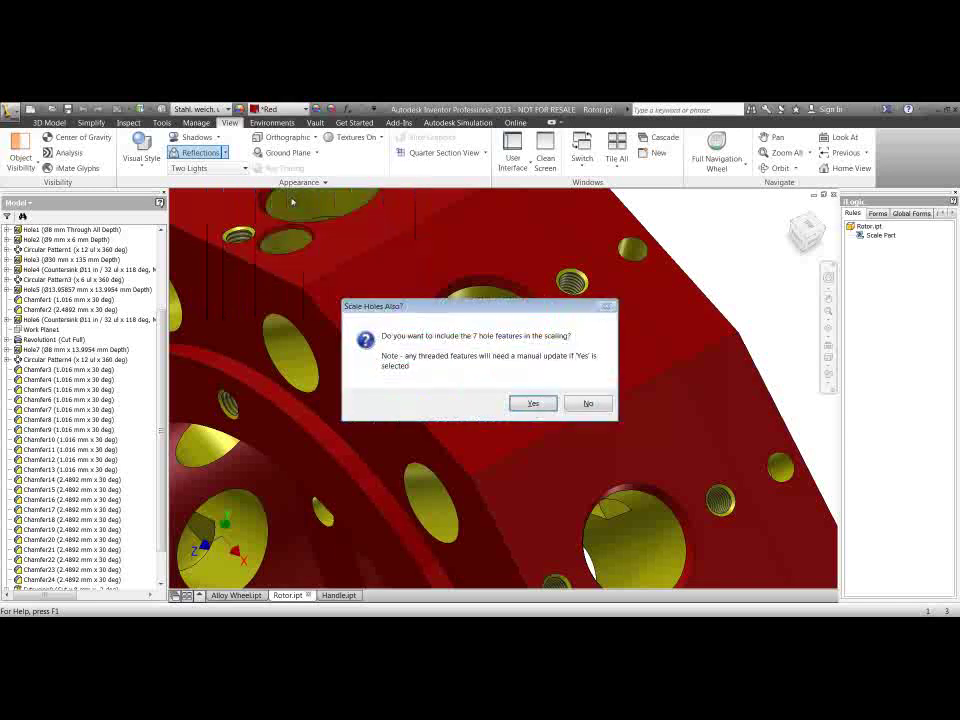
{"action": "left_click_drag", "start_coordinate": [491, 315], "coordinate": [190, 157]}
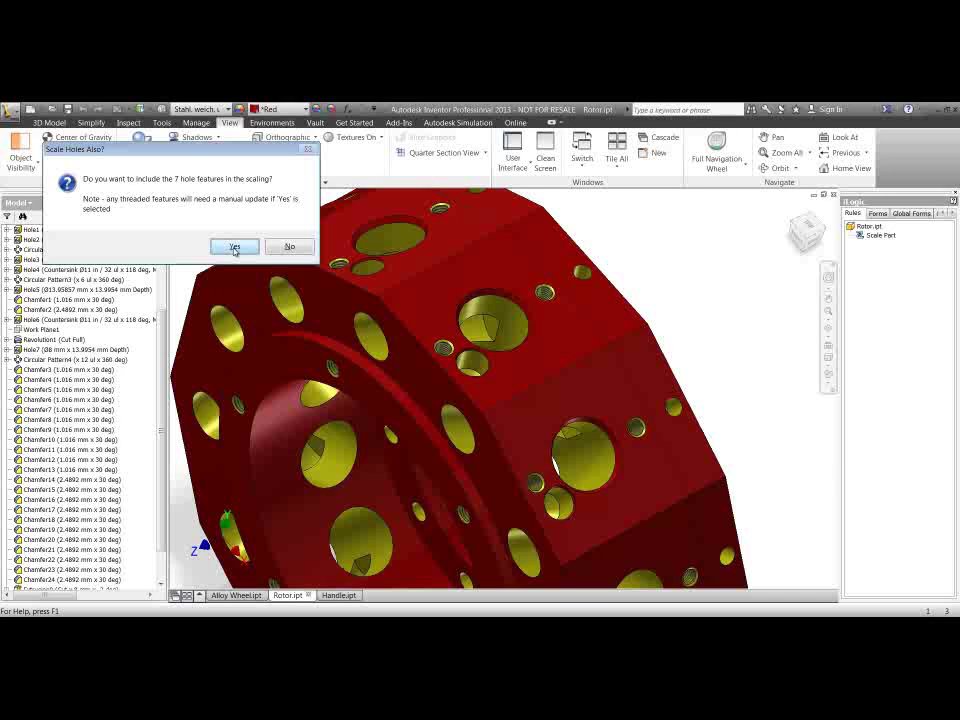
{"action": "left_click", "coordinate": [233, 247]}
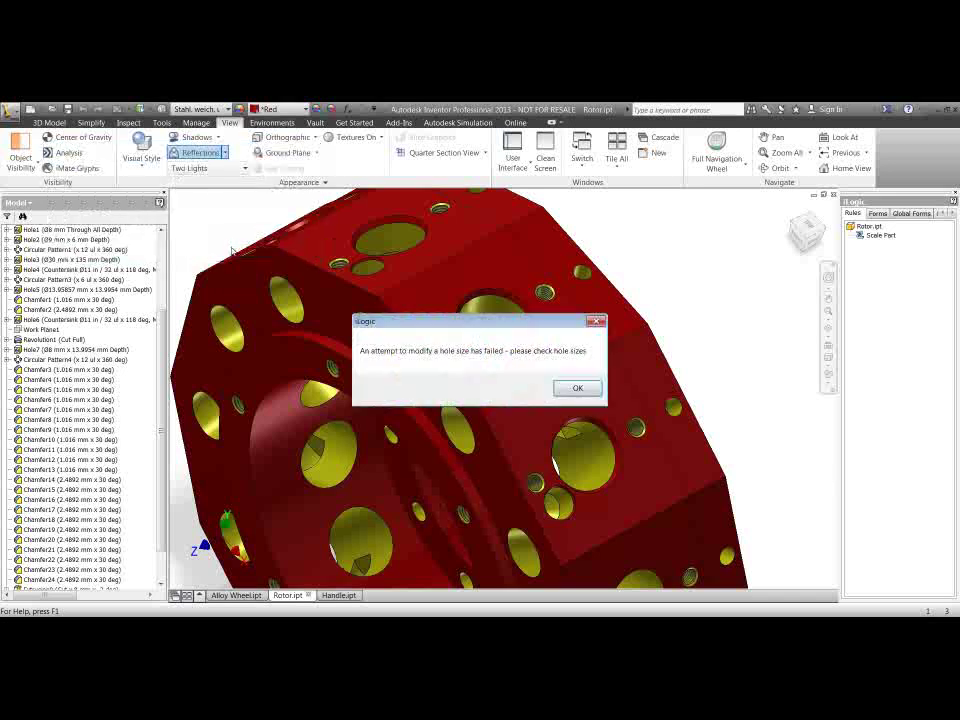
Step: Dismiss the rule's hole-size and completion messages, and inspect the rotor's countersunk threaded holes up close
{"action": "left_click_drag", "start_coordinate": [441, 330], "coordinate": [145, 165]}
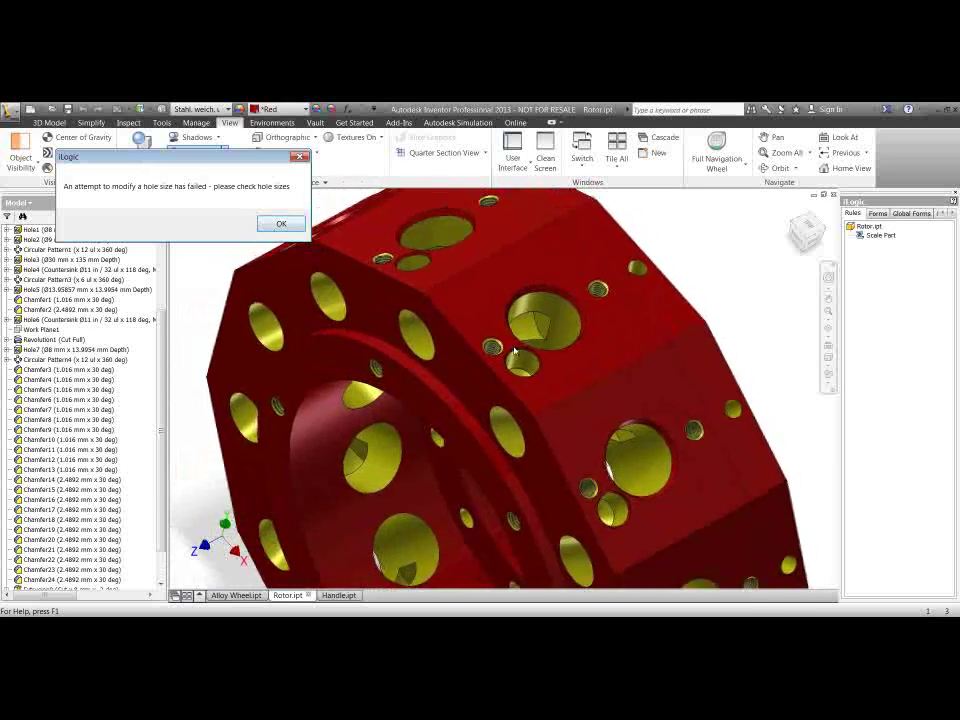
{"action": "left_click_drag", "start_coordinate": [180, 158], "coordinate": [177, 152]}
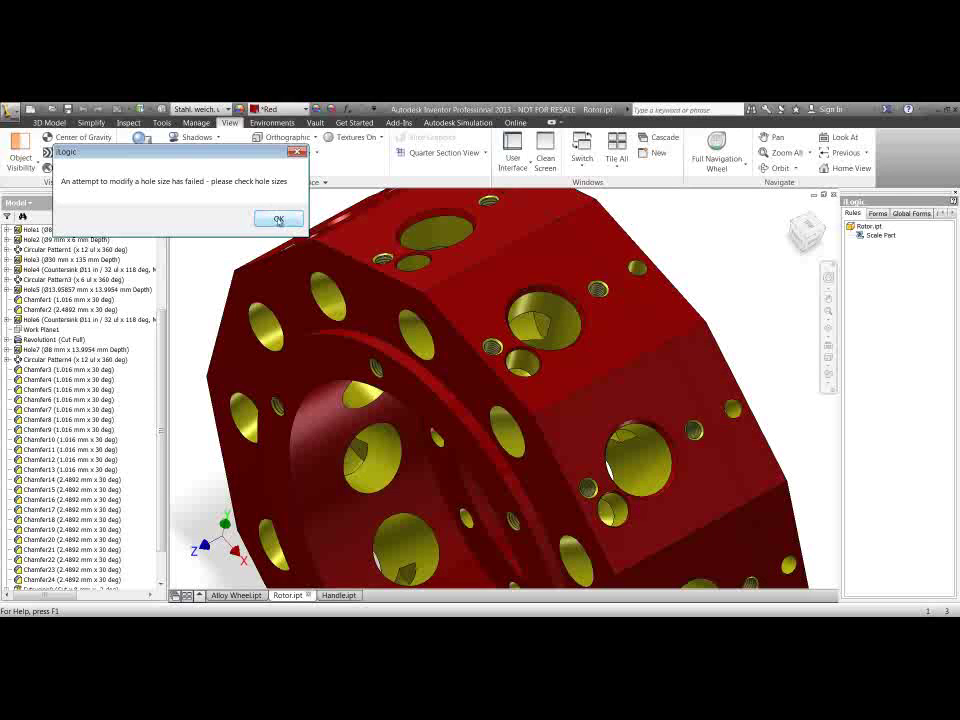
{"action": "left_click", "coordinate": [279, 219]}
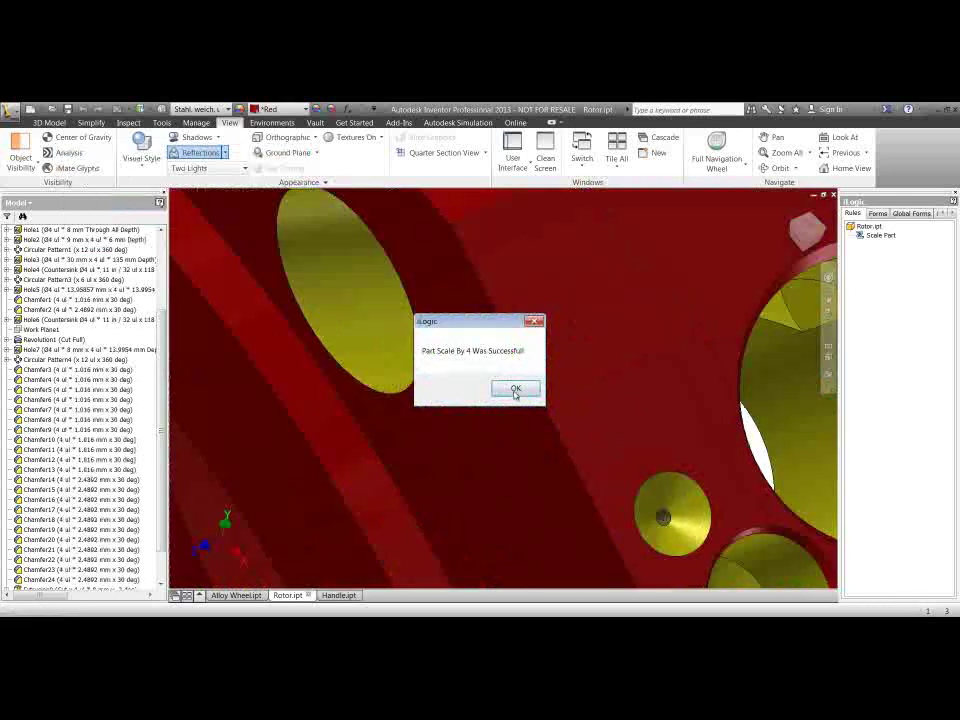
{"action": "left_click", "coordinate": [516, 390]}
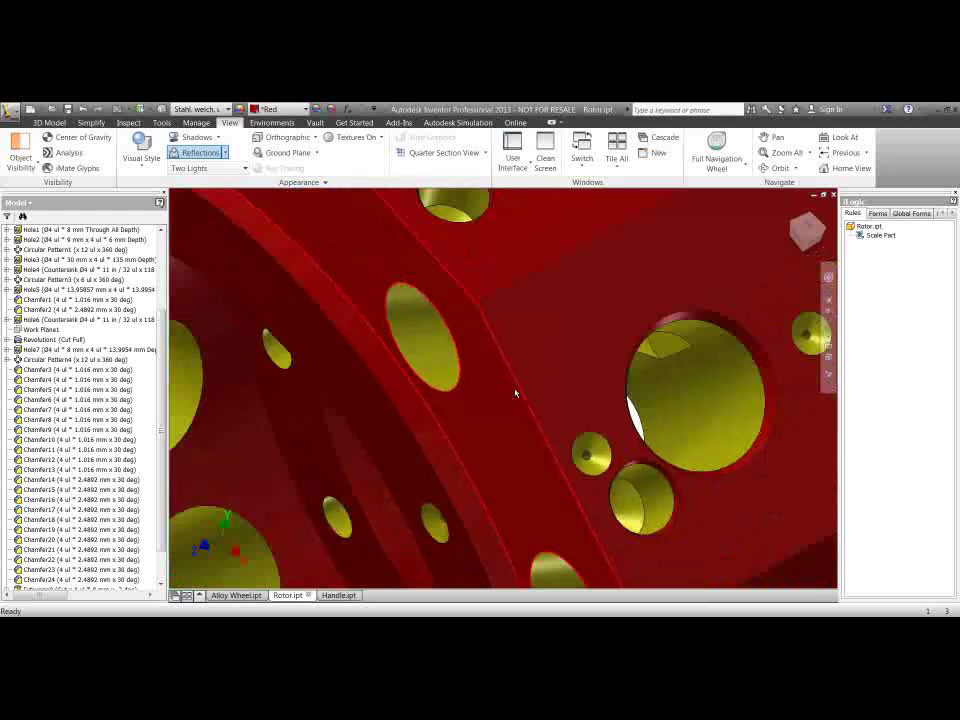
{"action": "scroll", "coordinate": [648, 272], "scroll_direction": "up", "scroll_amount": 2}
{"action": "scroll", "coordinate": [650, 272], "scroll_direction": "down", "scroll_amount": 6}
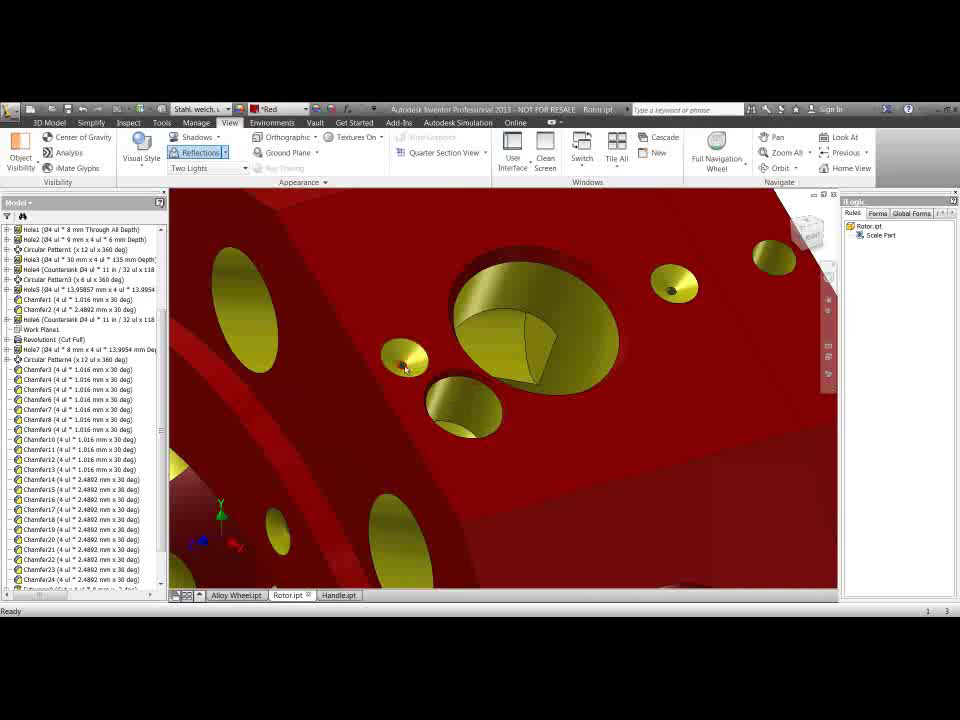
{"action": "scroll", "coordinate": [680, 298], "scroll_direction": "up", "scroll_amount": 5}
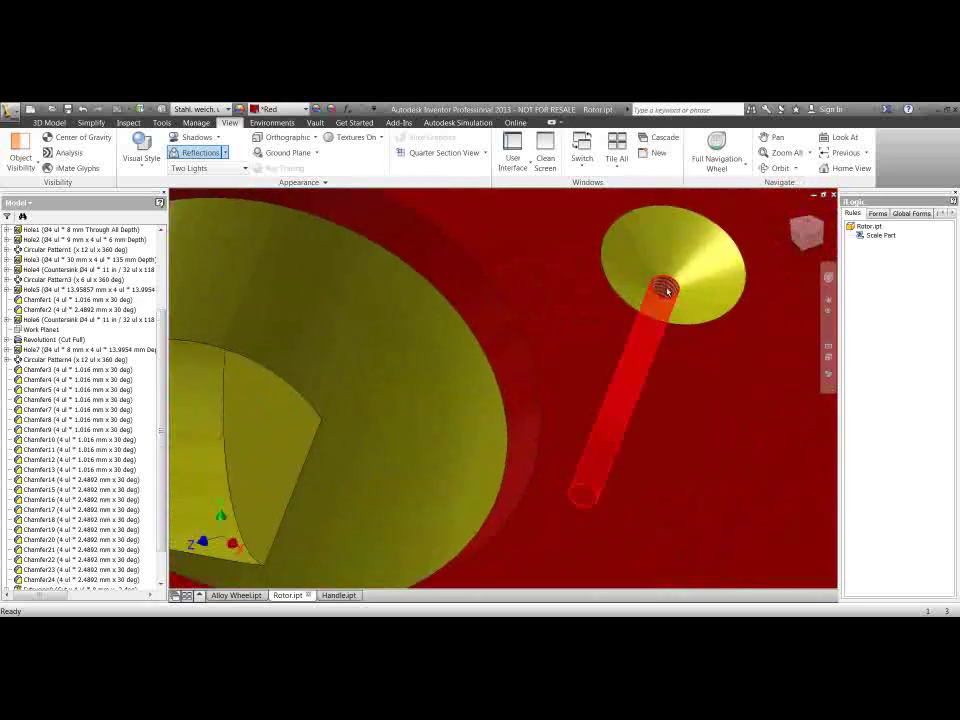
{"action": "scroll", "coordinate": [362, 392], "scroll_direction": "down", "scroll_amount": 5}
{"action": "key", "text": "F6"}
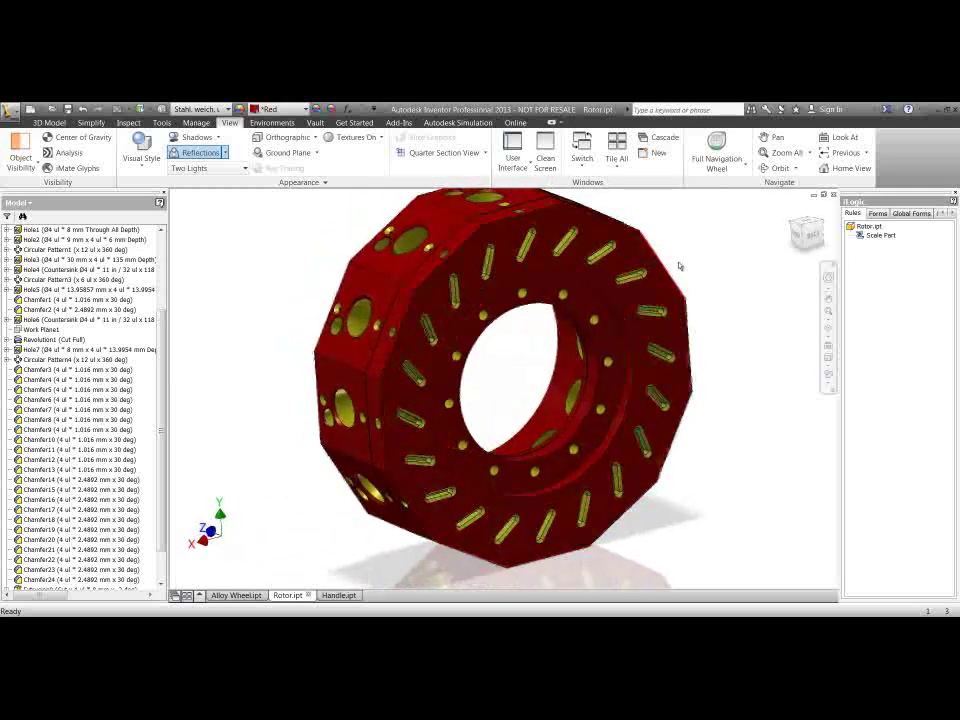
Step: Save the scaled rotor as a new part named Rotor scale 4x.ipt in the SCALE TEST PARTS folder
{"action": "left_click", "coordinate": [9, 114]}
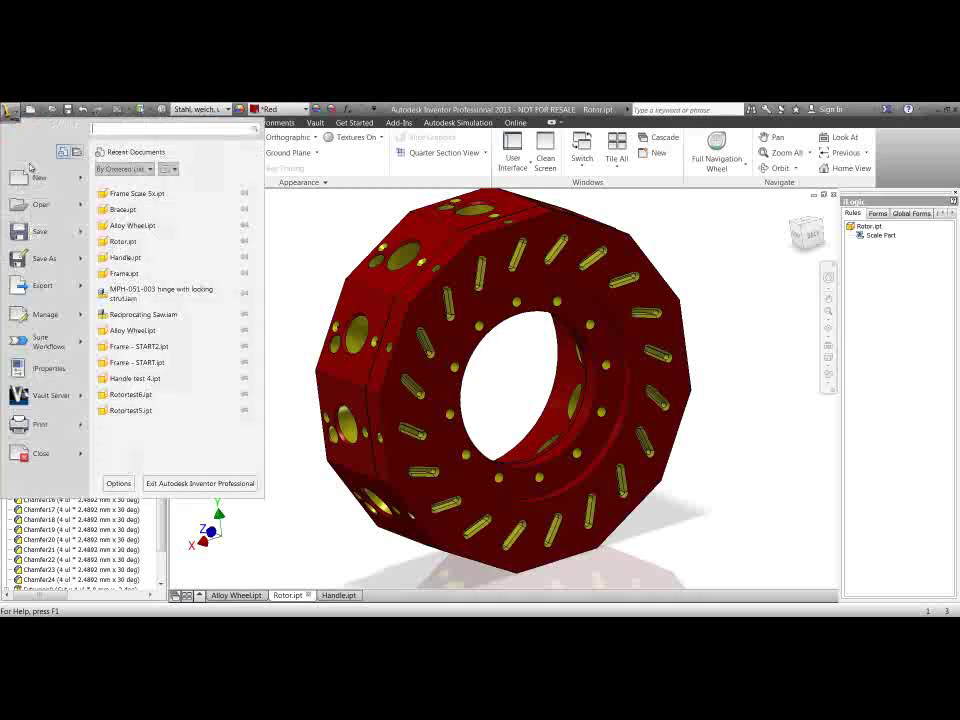
{"action": "left_click", "coordinate": [45, 257]}
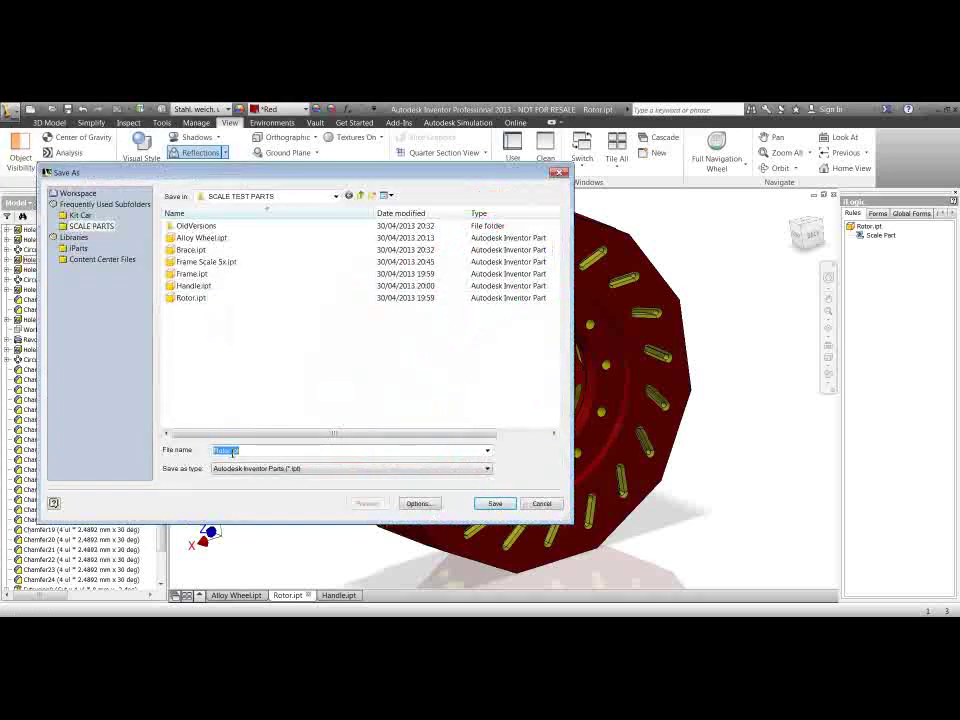
{"action": "type", "text": "scale 4x"}
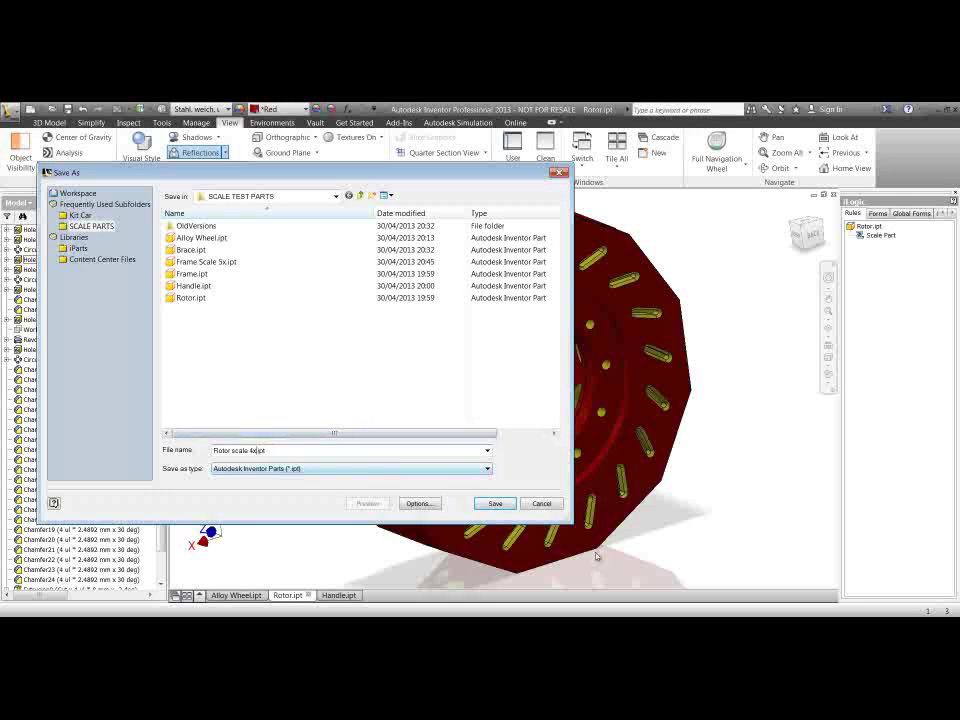
{"action": "left_click", "coordinate": [505, 505]}
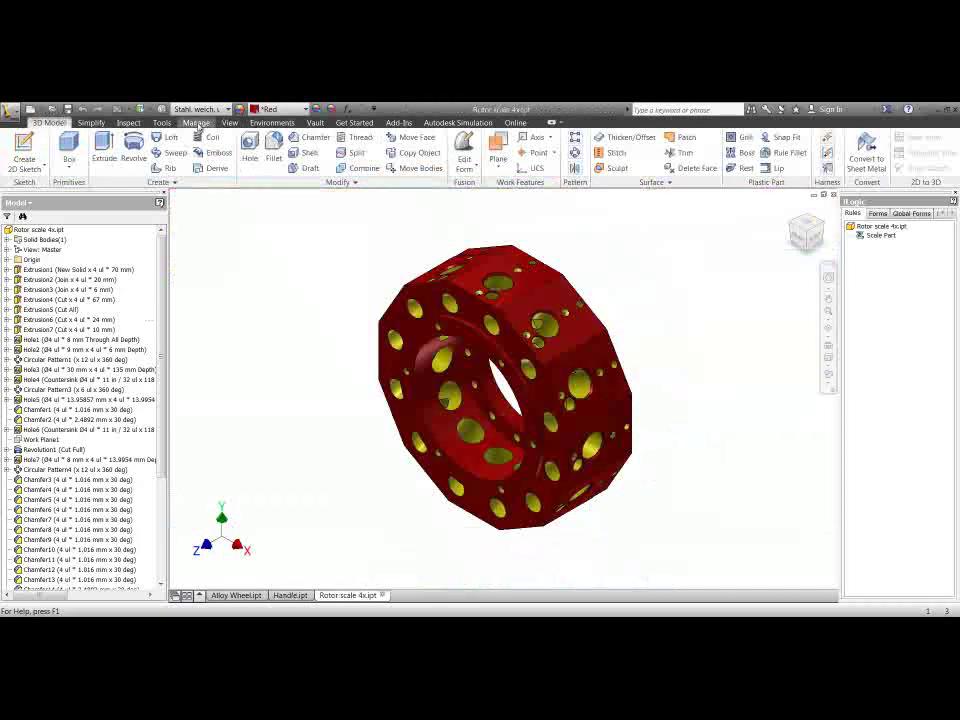
Step: Derive the original Rotor.ipt into the scaled rotor part as a separate solid body
{"action": "left_click", "coordinate": [197, 123]}
{"action": "left_click", "coordinate": [259, 146]}
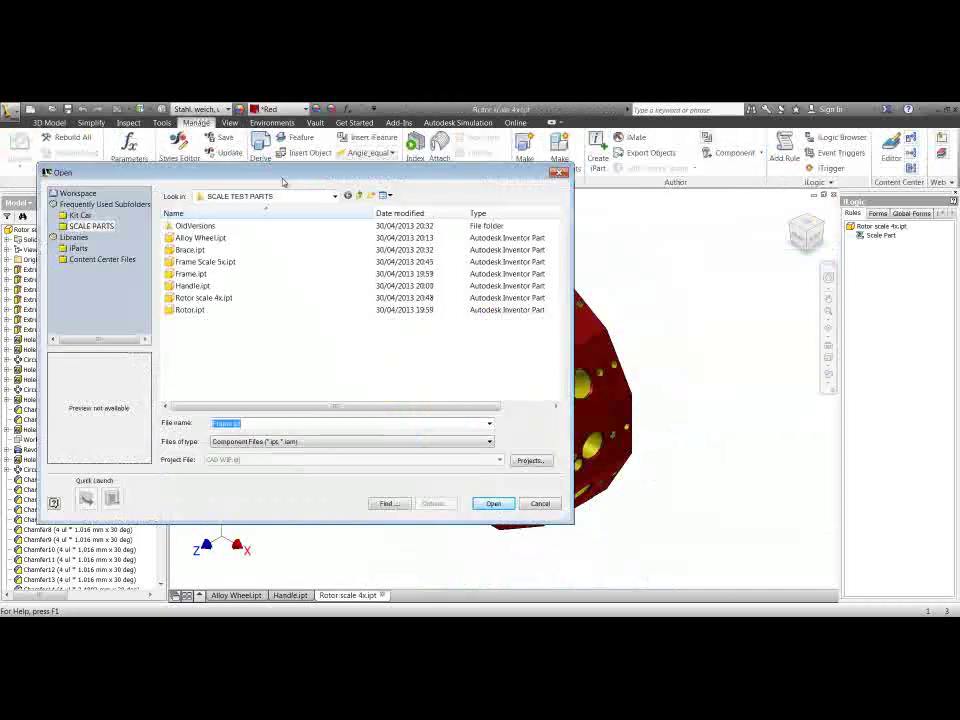
{"action": "double_click", "coordinate": [192, 309]}
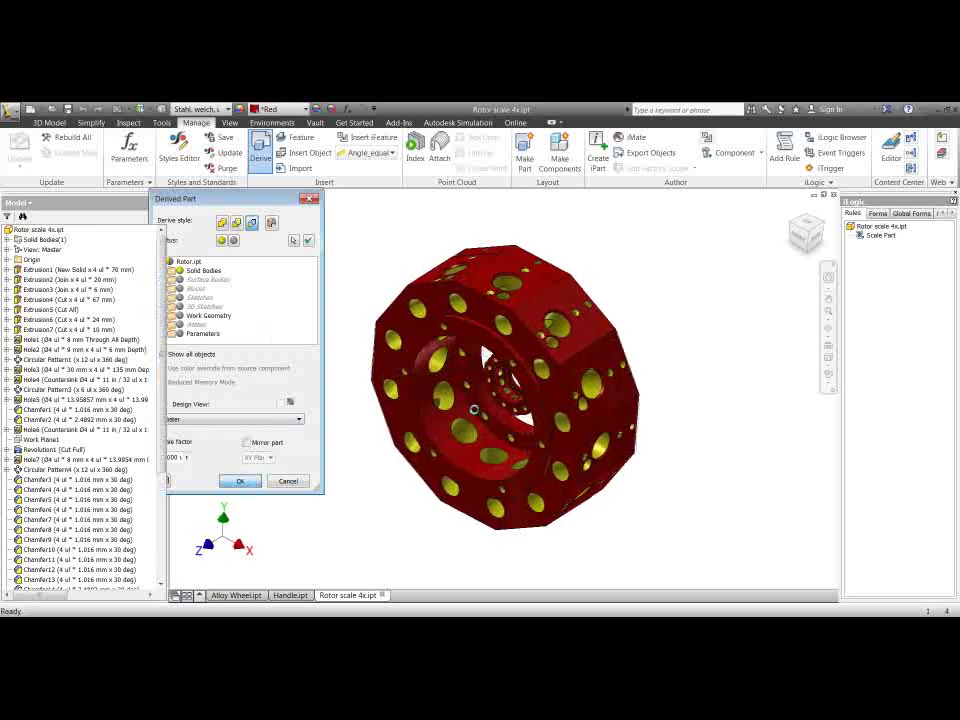
{"action": "left_click", "coordinate": [240, 482]}
Step: Compare the small derived rotor with the enlarged one around it, viewing their slots, holes and overall proportions from several angles
{"action": "scroll", "coordinate": [687, 461], "scroll_direction": "up", "scroll_amount": 5}
{"action": "scroll", "coordinate": [704, 312], "scroll_direction": "up", "scroll_amount": 1}
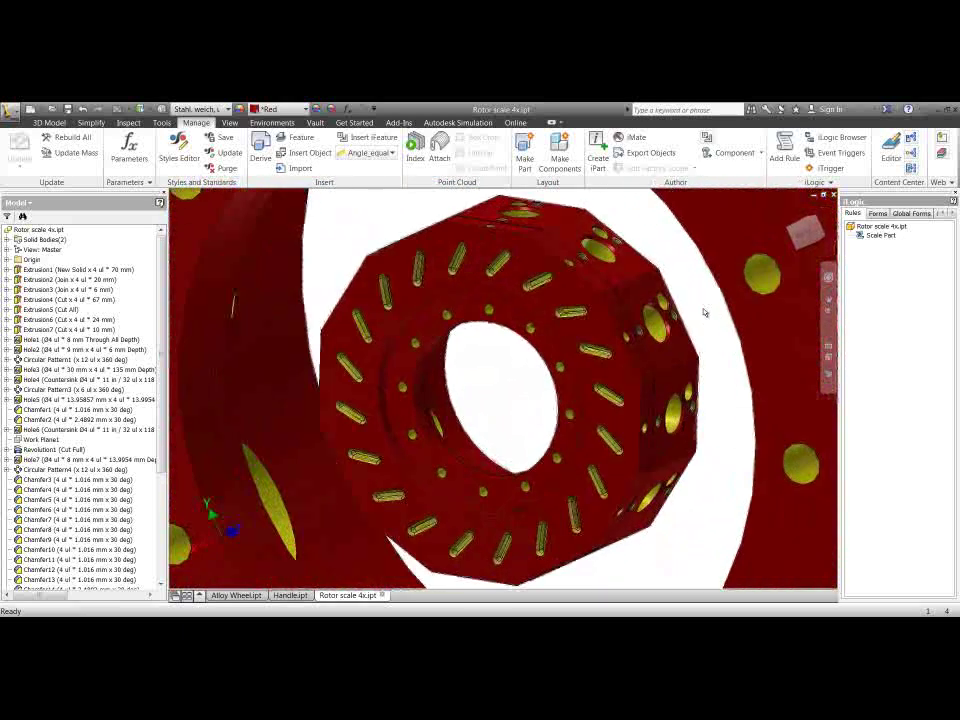
{"action": "scroll", "coordinate": [710, 310], "scroll_direction": "down", "scroll_amount": 5}
{"action": "middle_click_drag", "start_coordinate": [786, 285], "coordinate": [674, 374], "text": "shift"}
{"action": "scroll", "coordinate": [674, 374], "scroll_direction": "up", "scroll_amount": 3}
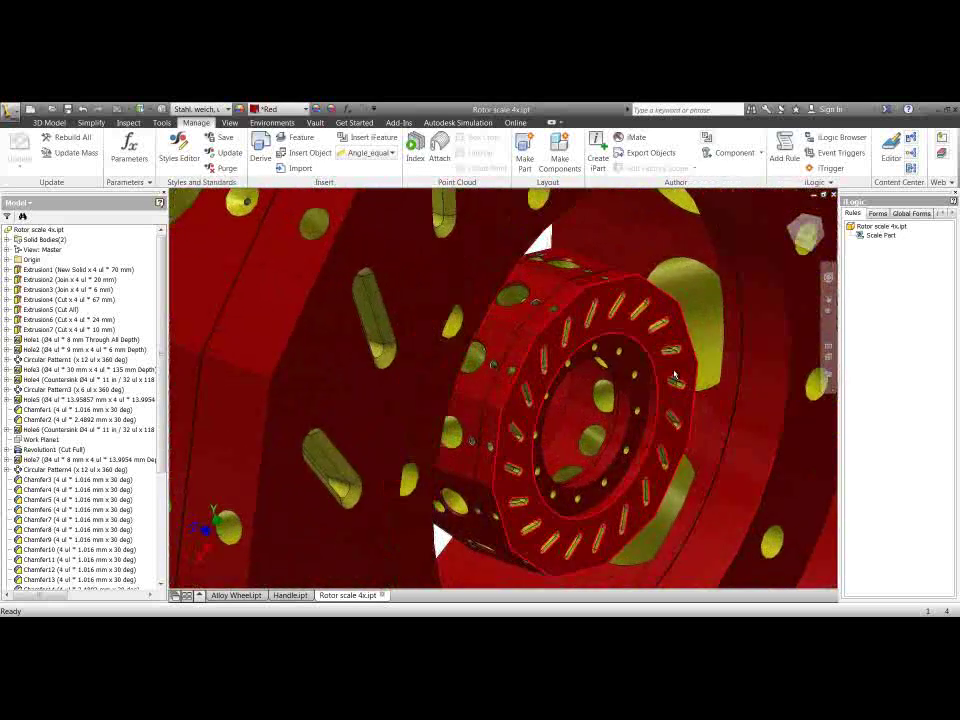
{"action": "scroll", "coordinate": [675, 376], "scroll_direction": "down", "scroll_amount": 5}
{"action": "key", "text": "F5"}
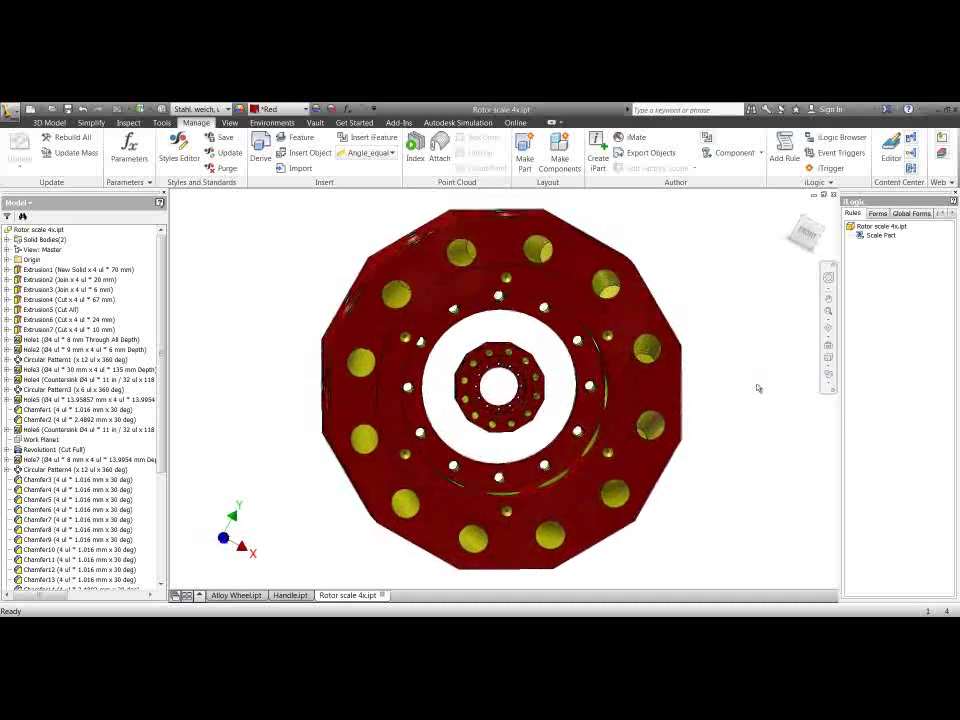
{"action": "scroll", "coordinate": [757, 385], "scroll_direction": "down", "scroll_amount": 4}
{"action": "scroll", "coordinate": [759, 390], "scroll_direction": "up", "scroll_amount": 1}
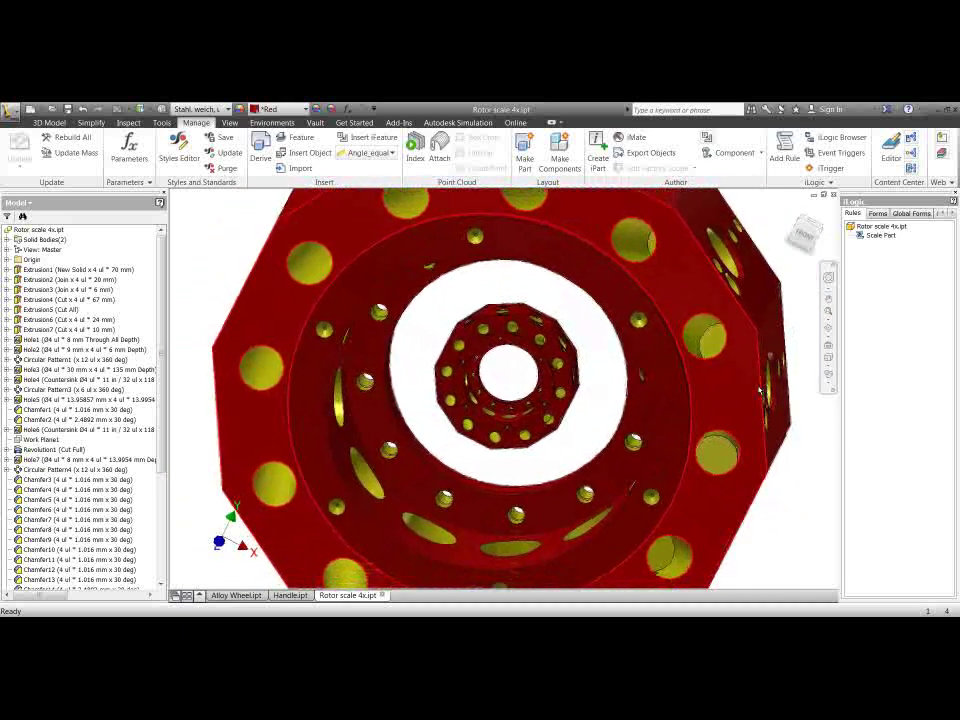
{"action": "scroll", "coordinate": [759, 390], "scroll_direction": "down", "scroll_amount": 4}
{"action": "scroll", "coordinate": [536, 390], "scroll_direction": "up", "scroll_amount": 2}
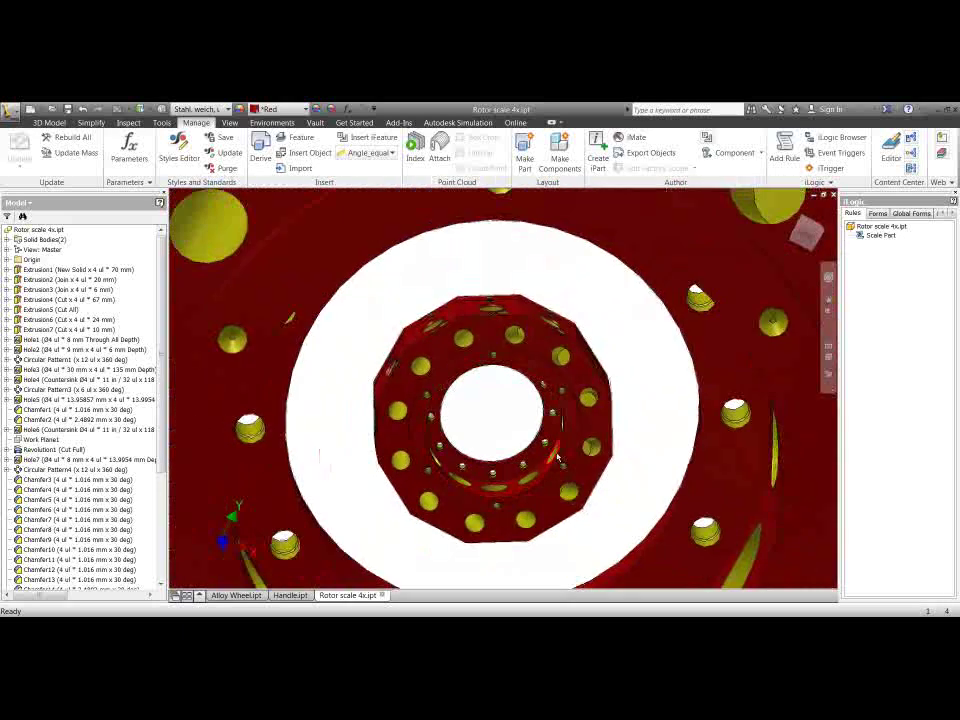
{"action": "middle_click_drag", "start_coordinate": [575, 465], "coordinate": [282, 386], "text": "shift"}
Step: Switch to Handle.ipt and scale the handle by 10 with the Scale Part rule, including its hole feature
{"action": "left_click", "coordinate": [292, 595]}
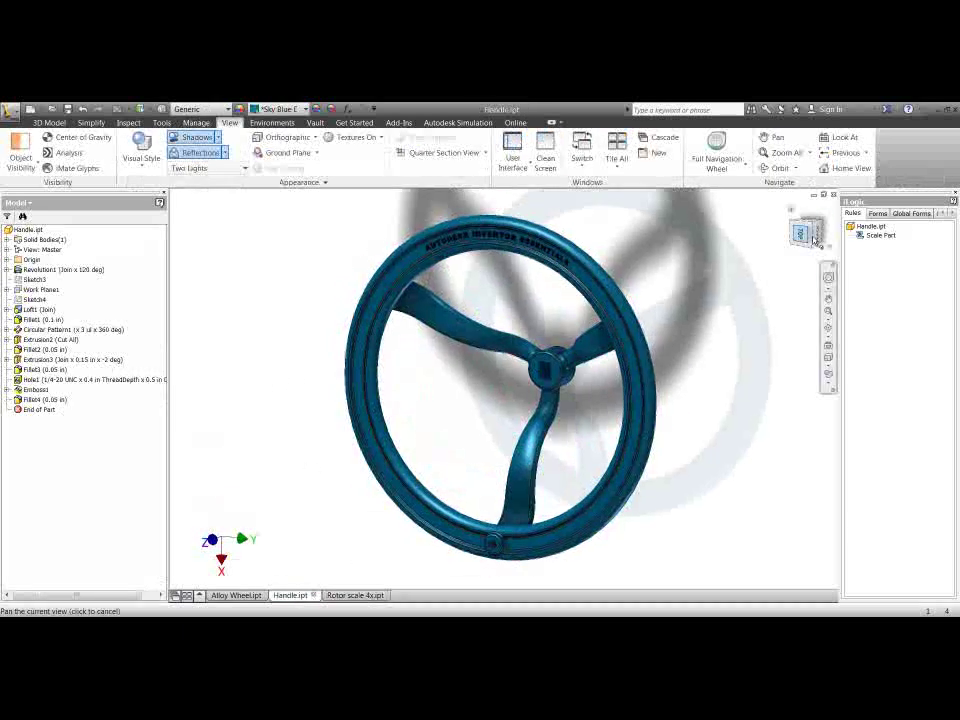
{"action": "left_click", "coordinate": [880, 236]}
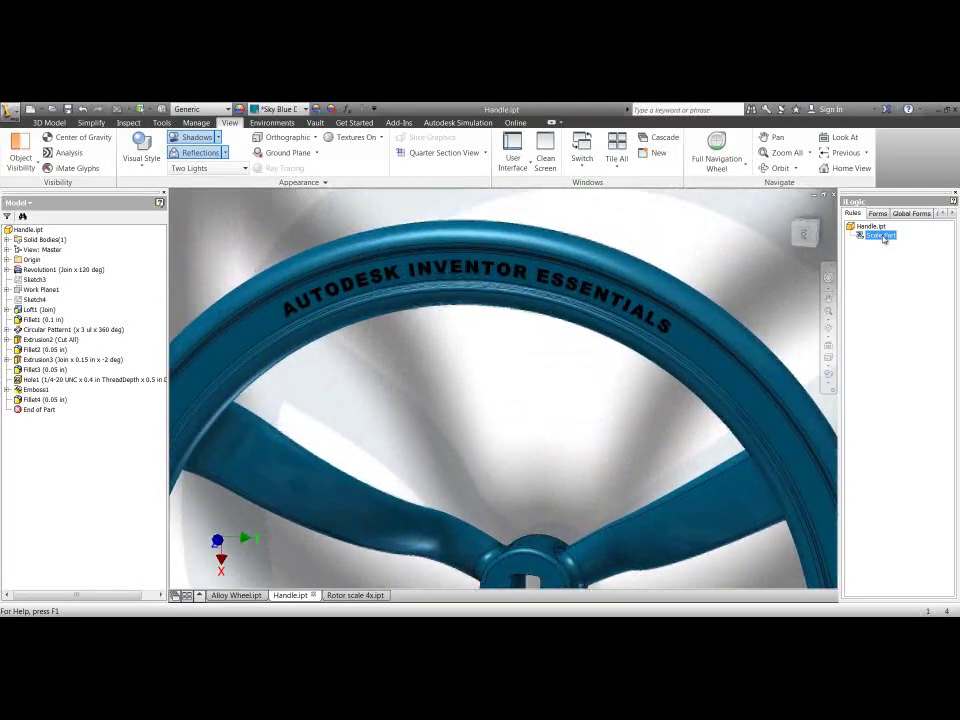
{"action": "right_click", "coordinate": [883, 237]}
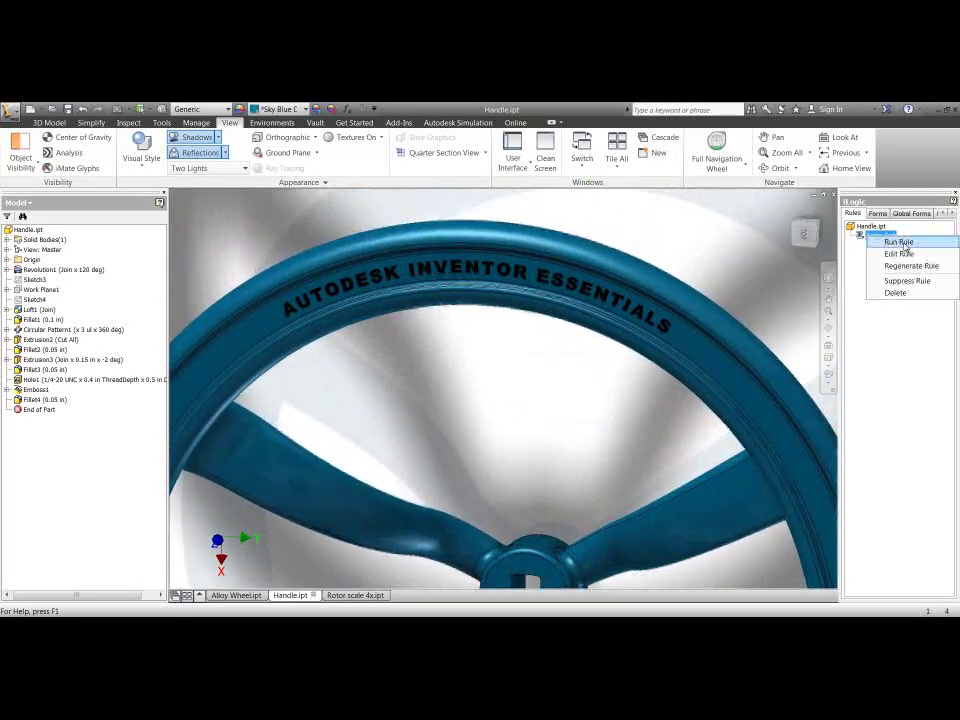
{"action": "left_click", "coordinate": [899, 242]}
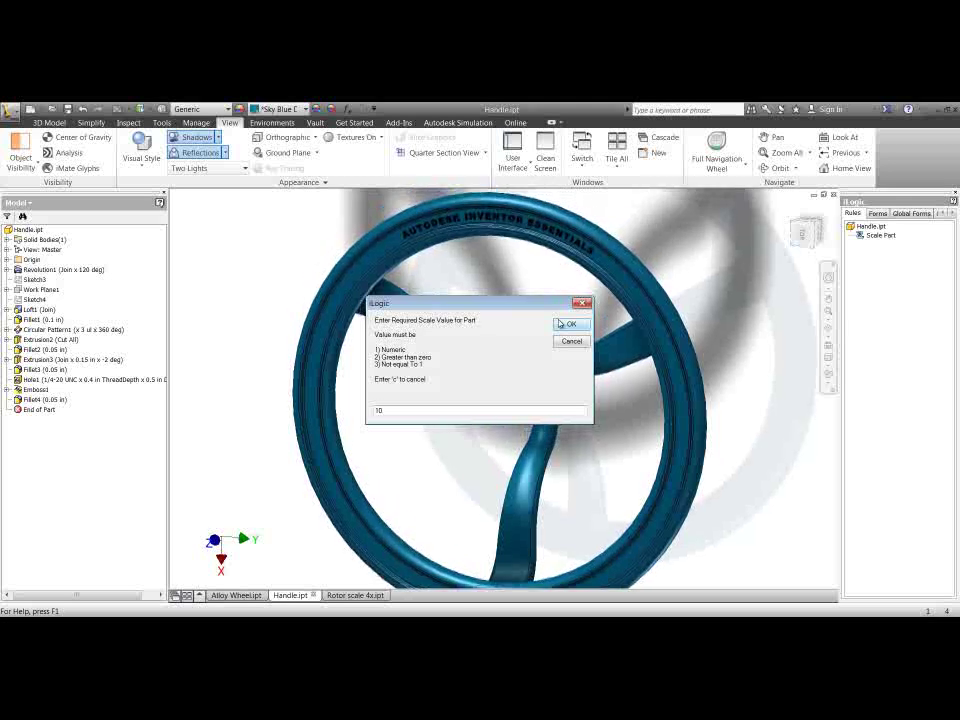
{"action": "left_click", "coordinate": [566, 324]}
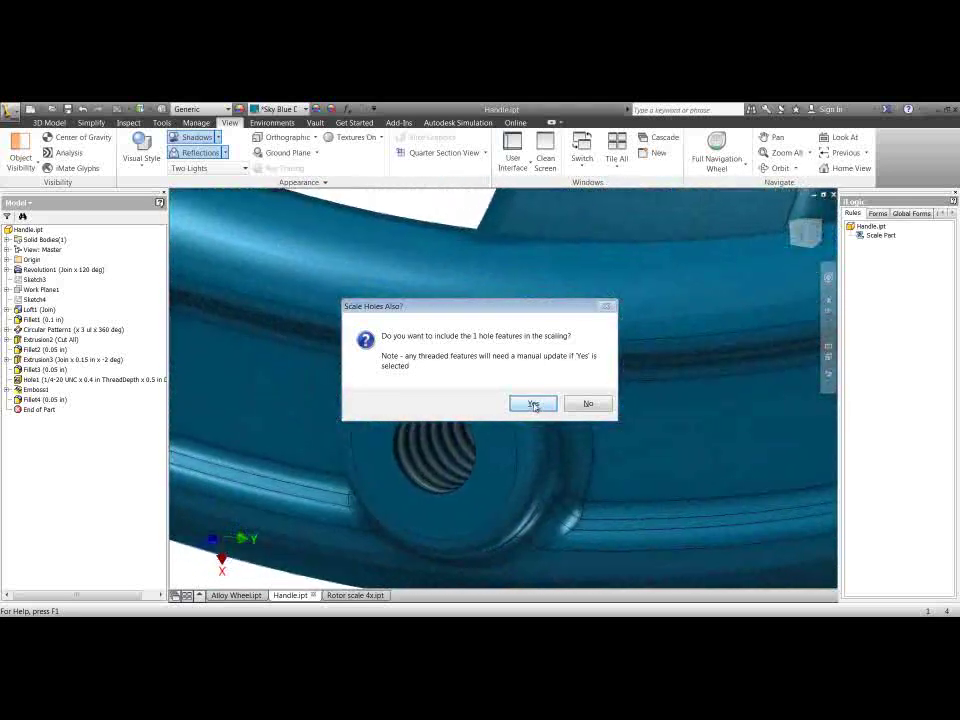
{"action": "left_click", "coordinate": [534, 404]}
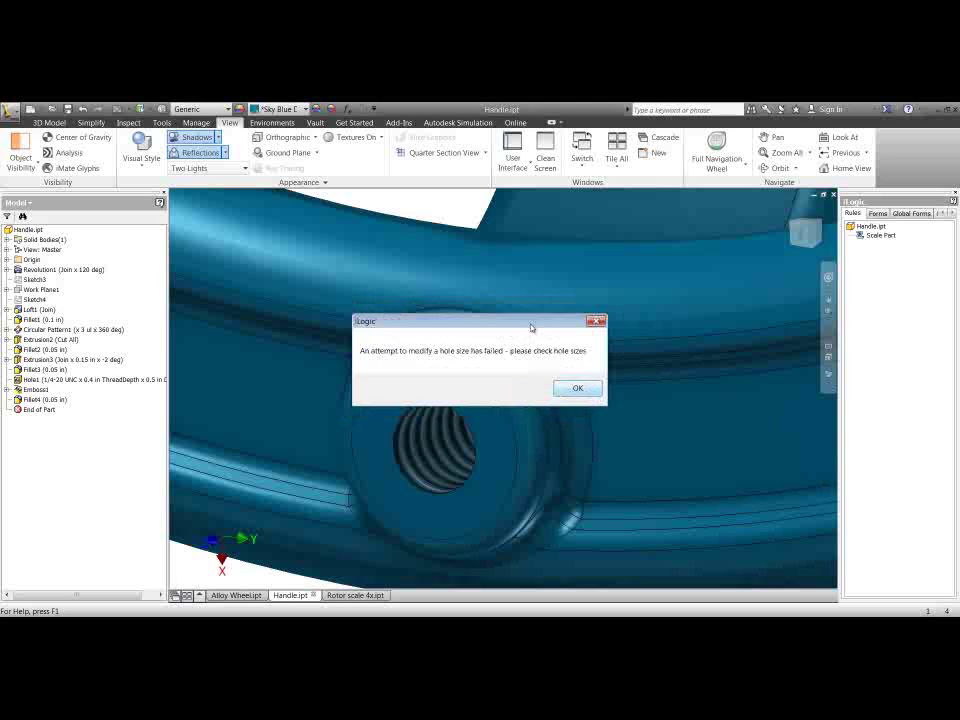
Step: Dismiss the rule's hole-size and completion messages, and inspect the handle's threaded hole and the embossed lettering on its rim
{"action": "left_click_drag", "start_coordinate": [531, 327], "coordinate": [352, 205]}
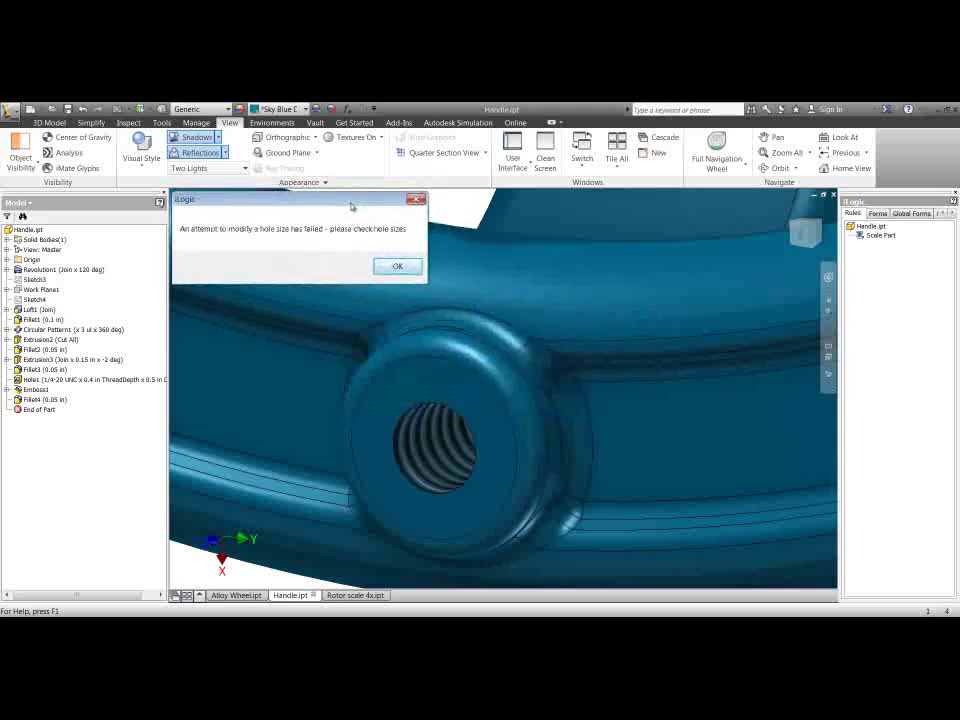
{"action": "left_click", "coordinate": [393, 267]}
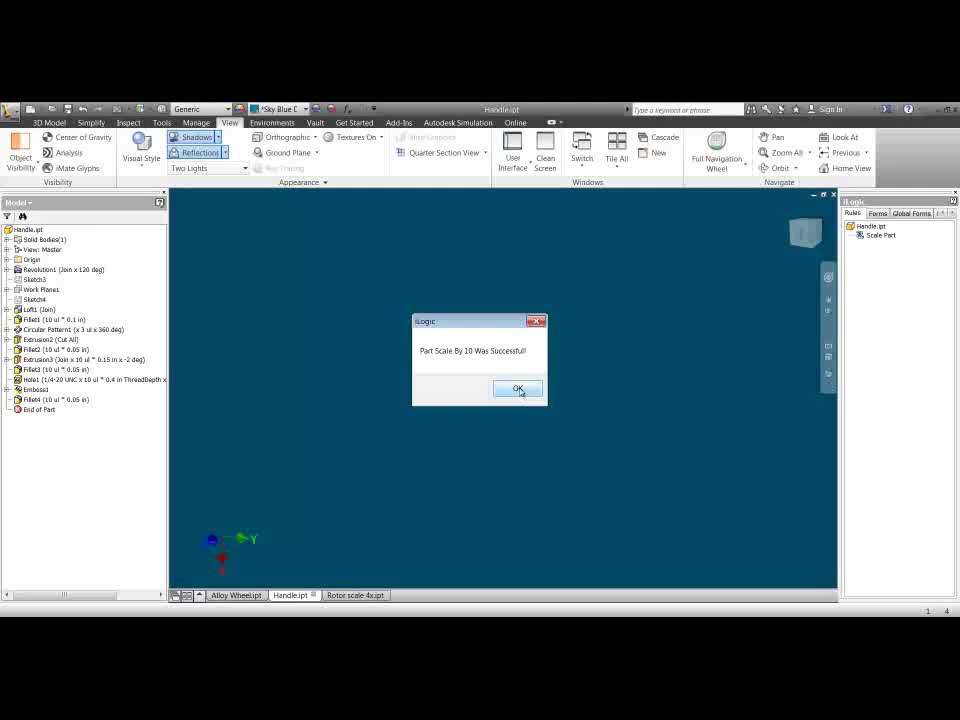
{"action": "left_click_drag", "start_coordinate": [469, 325], "coordinate": [304, 256]}
{"action": "left_click", "coordinate": [352, 320]}
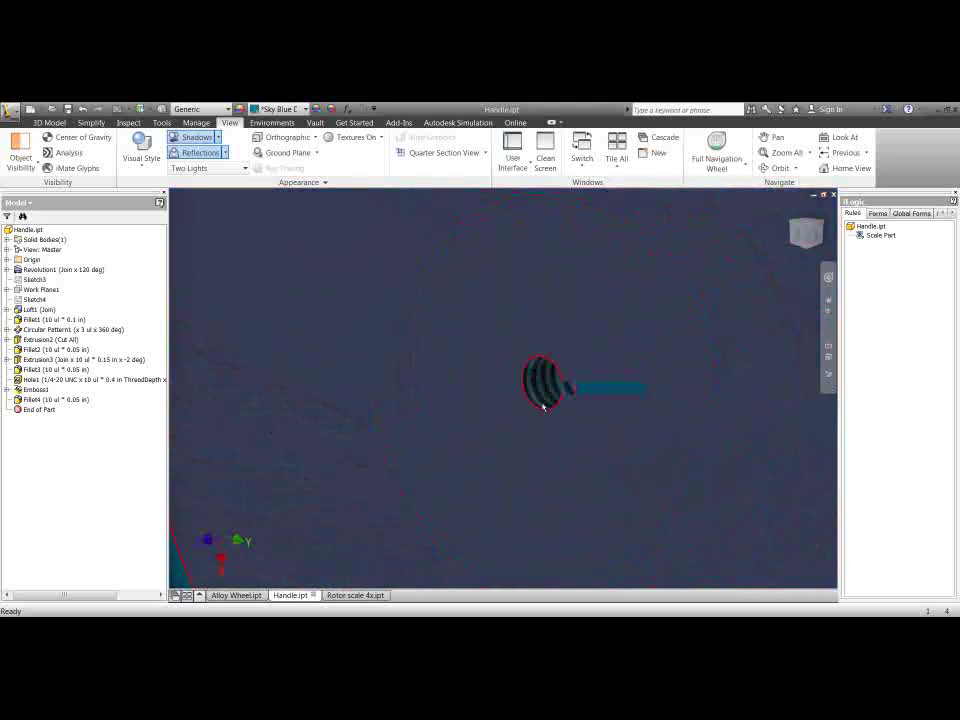
{"action": "scroll", "coordinate": [467, 358], "scroll_direction": "up", "scroll_amount": 8}
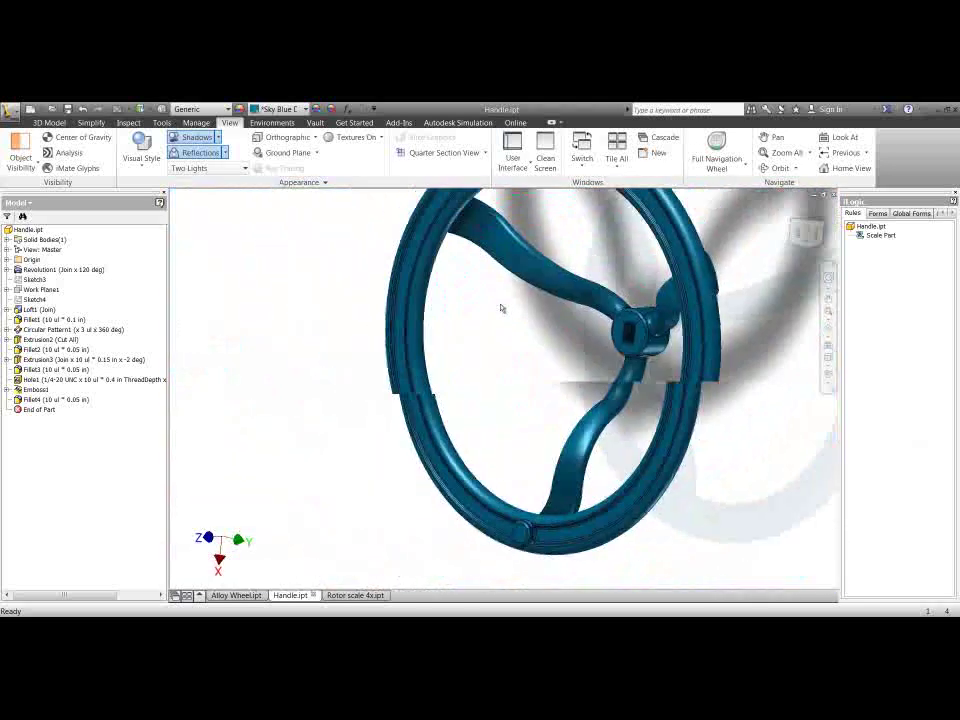
{"action": "scroll", "coordinate": [688, 316], "scroll_direction": "up", "scroll_amount": 6}
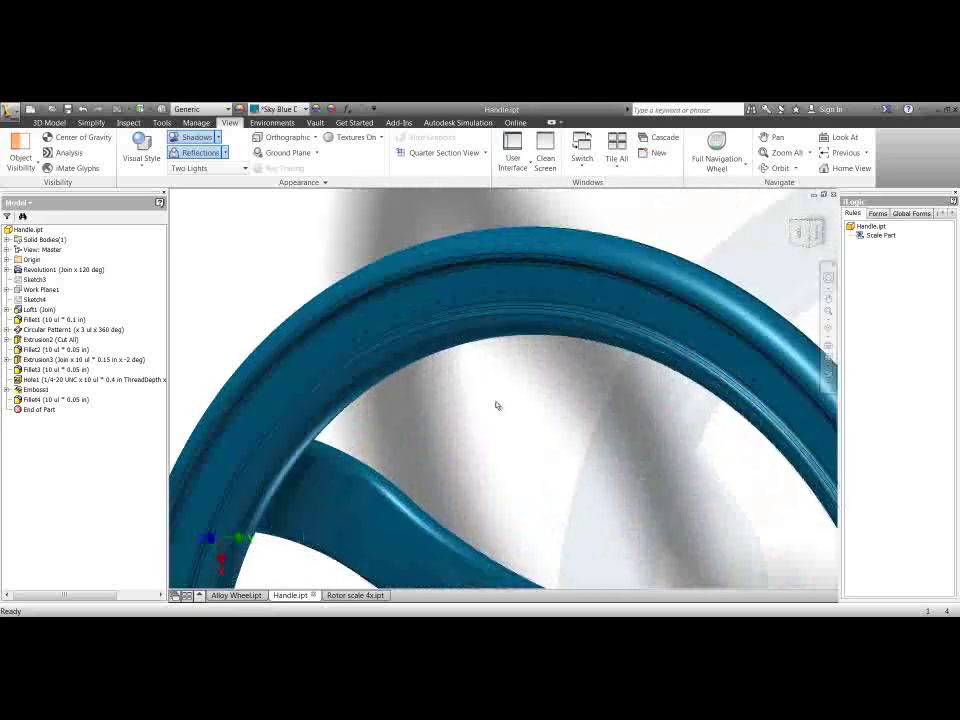
{"action": "scroll", "coordinate": [508, 420], "scroll_direction": "up", "scroll_amount": 5}
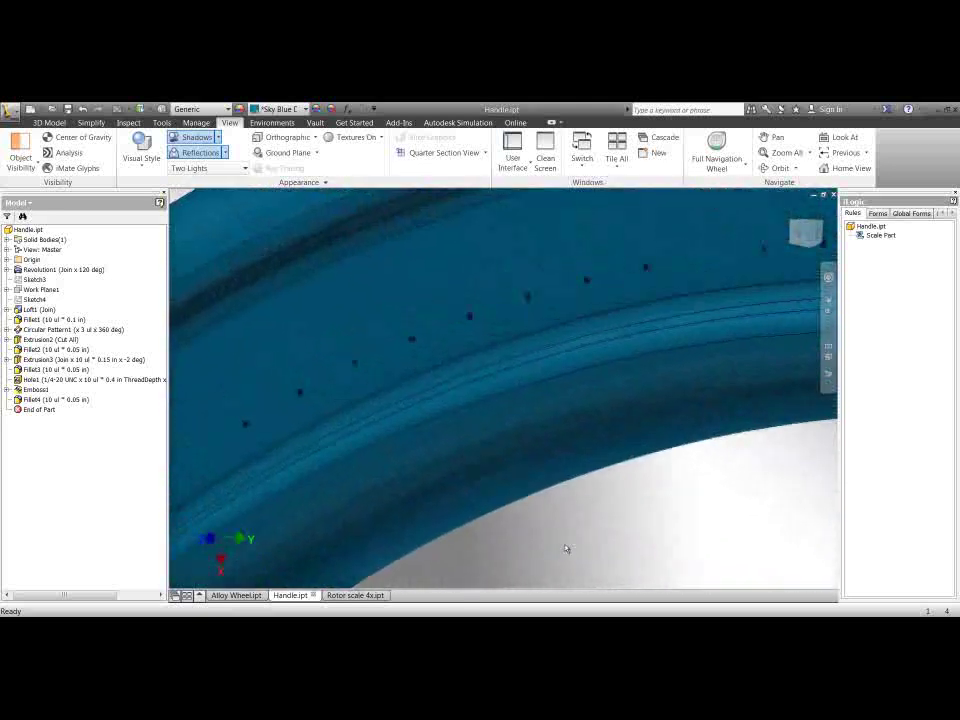
Step: Switch to Alloy Wheel.ipt and try to update the part, dismissing the update error dialog
{"action": "key", "text": "F5"}
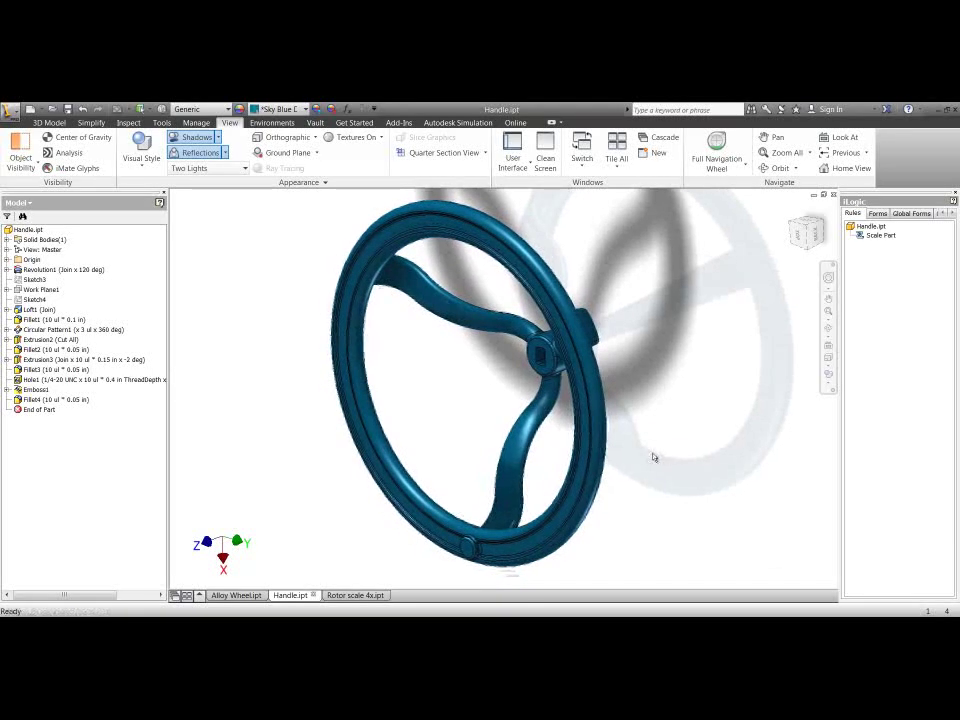
{"action": "left_click", "coordinate": [228, 595]}
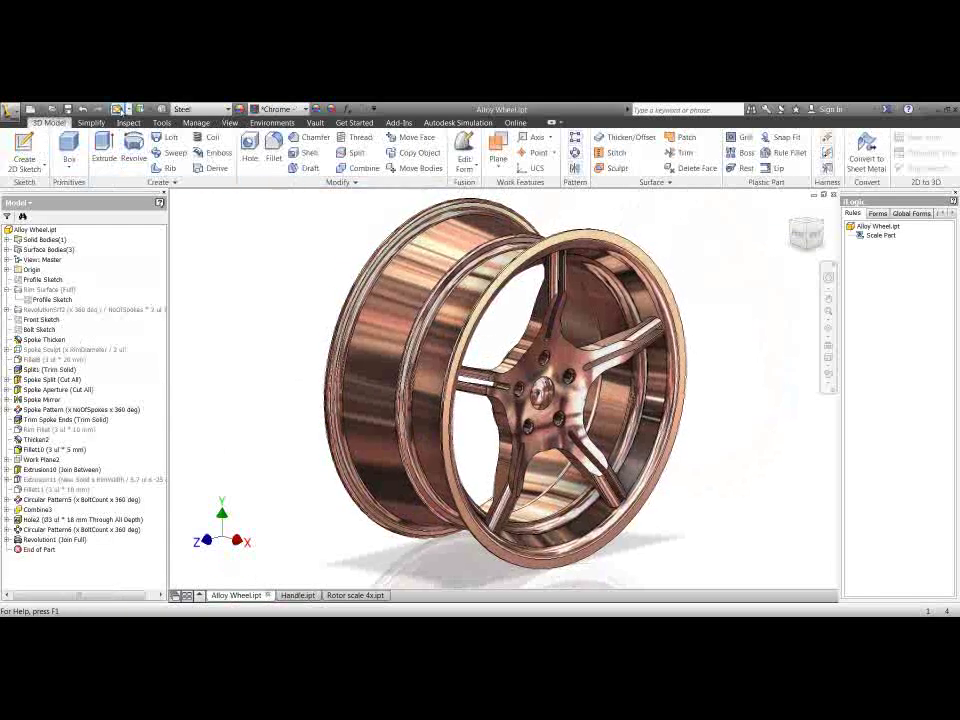
{"action": "left_click", "coordinate": [118, 109]}
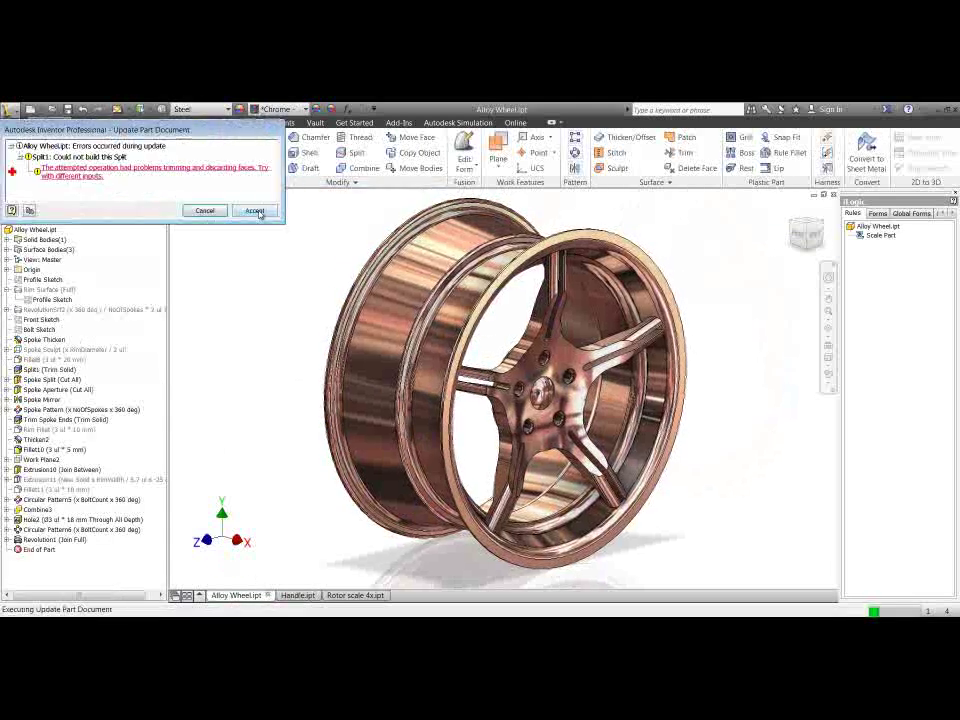
{"action": "left_click", "coordinate": [204, 211]}
Step: Open the wheel's parameters table, widen it, and examine the scaled equations from the model parameters down to the user parameters
{"action": "left_click", "coordinate": [346, 109]}
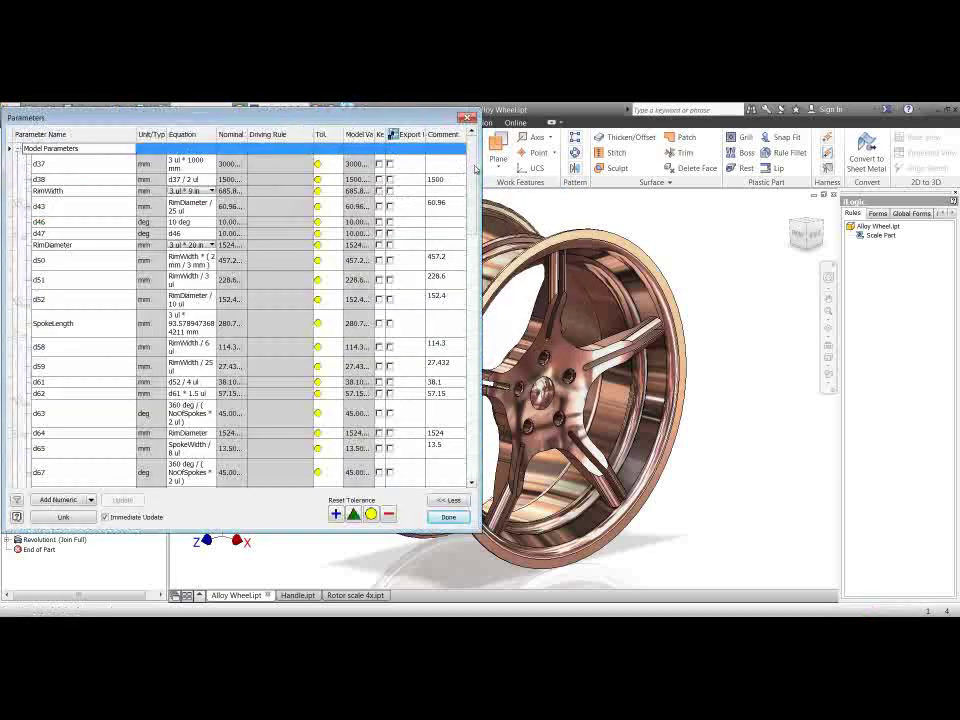
{"action": "left_click_drag", "start_coordinate": [475, 168], "coordinate": [540, 203]}
{"action": "scroll", "coordinate": [535, 190], "scroll_direction": "down", "scroll_amount": 1}
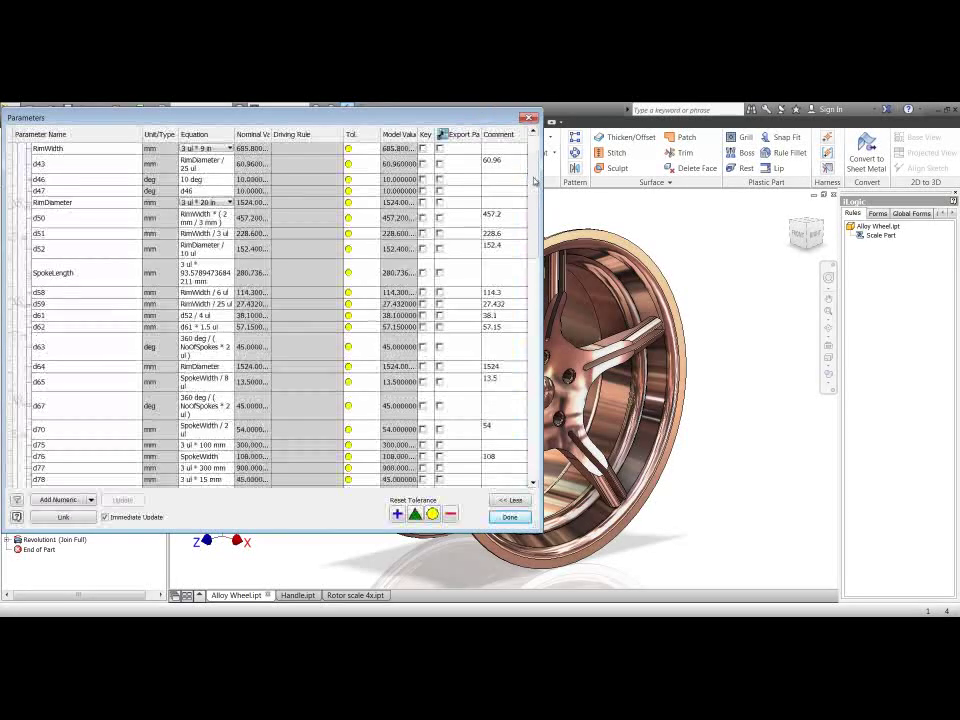
{"action": "scroll", "coordinate": [533, 170], "scroll_direction": "up", "scroll_amount": 3}
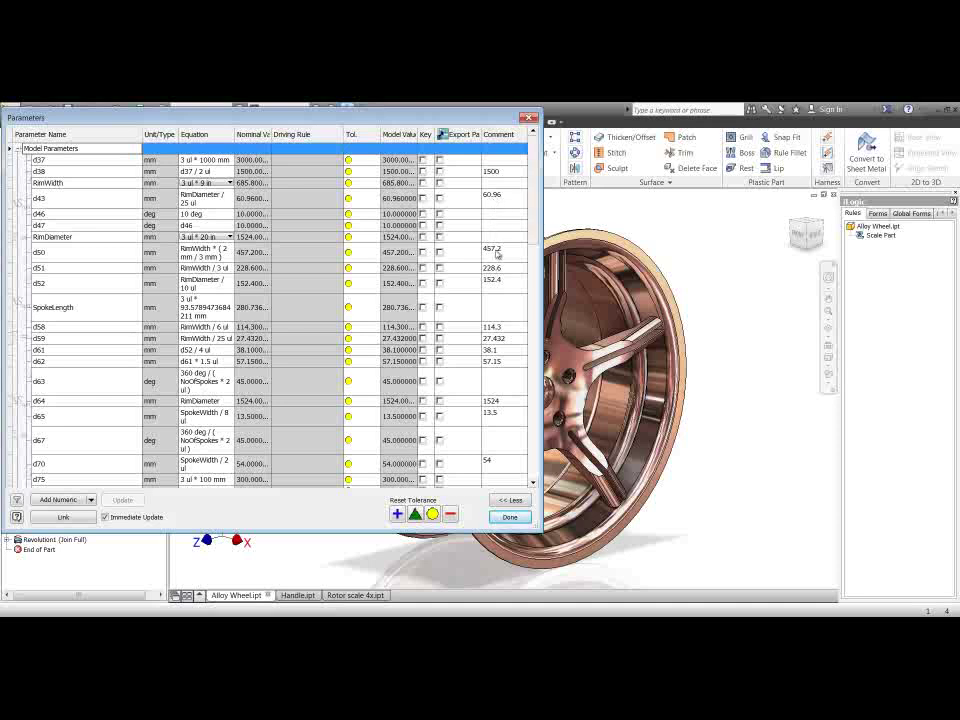
{"action": "scroll", "coordinate": [535, 250], "scroll_direction": "down", "scroll_amount": 8}
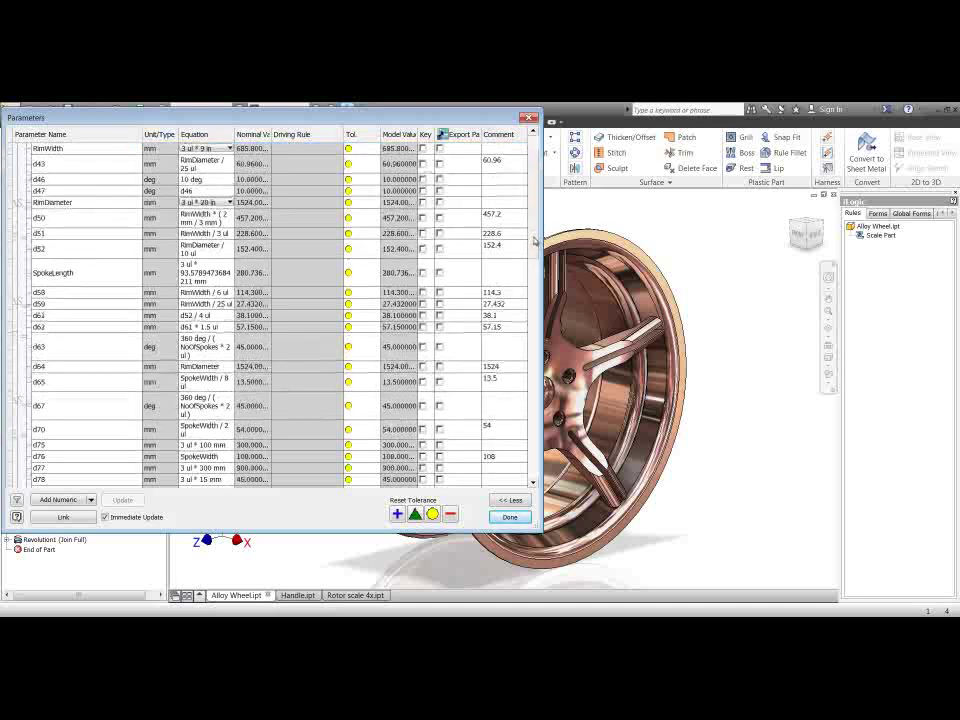
{"action": "scroll", "coordinate": [521, 354], "scroll_direction": "down", "scroll_amount": 8}
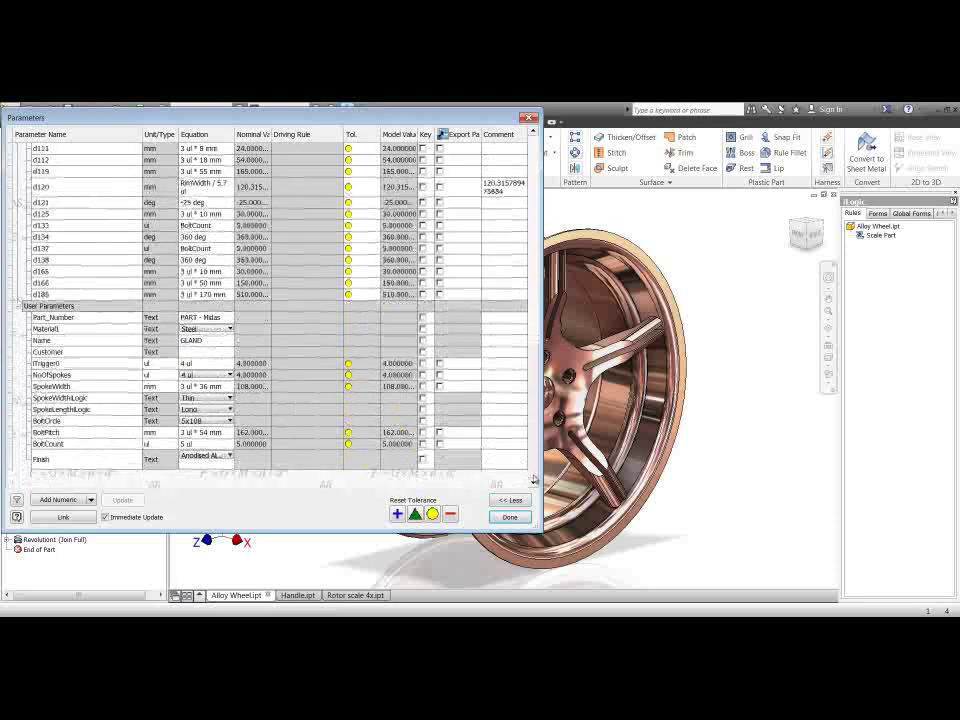
Step: Compare the parameter comments with their equations and nominal values back up to the first model parameter, and close the parameters table
{"action": "scroll", "coordinate": [533, 443], "scroll_direction": "up", "scroll_amount": 7}
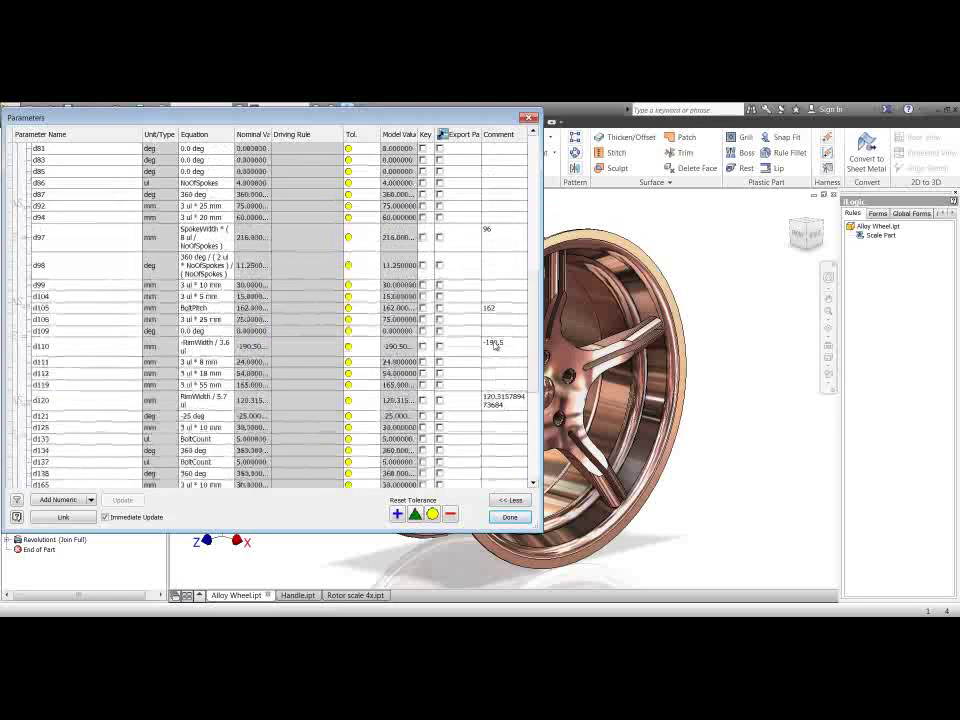
{"action": "scroll", "coordinate": [493, 238], "scroll_direction": "up", "scroll_amount": 3}
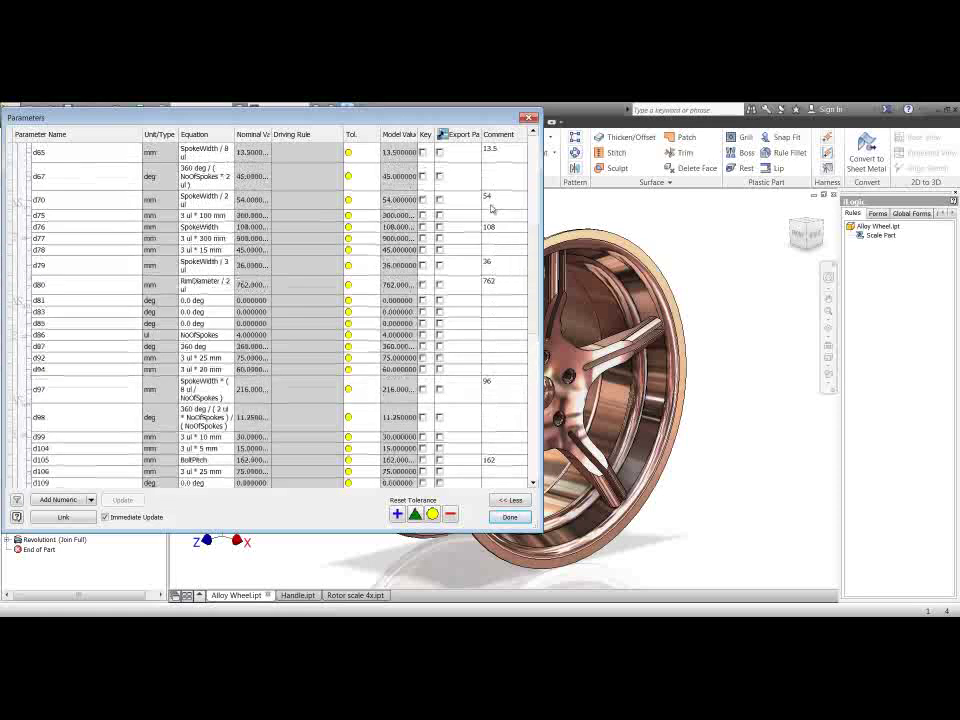
{"action": "scroll", "coordinate": [493, 220], "scroll_direction": "up", "scroll_amount": 2}
{"action": "scroll", "coordinate": [495, 205], "scroll_direction": "up", "scroll_amount": 1}
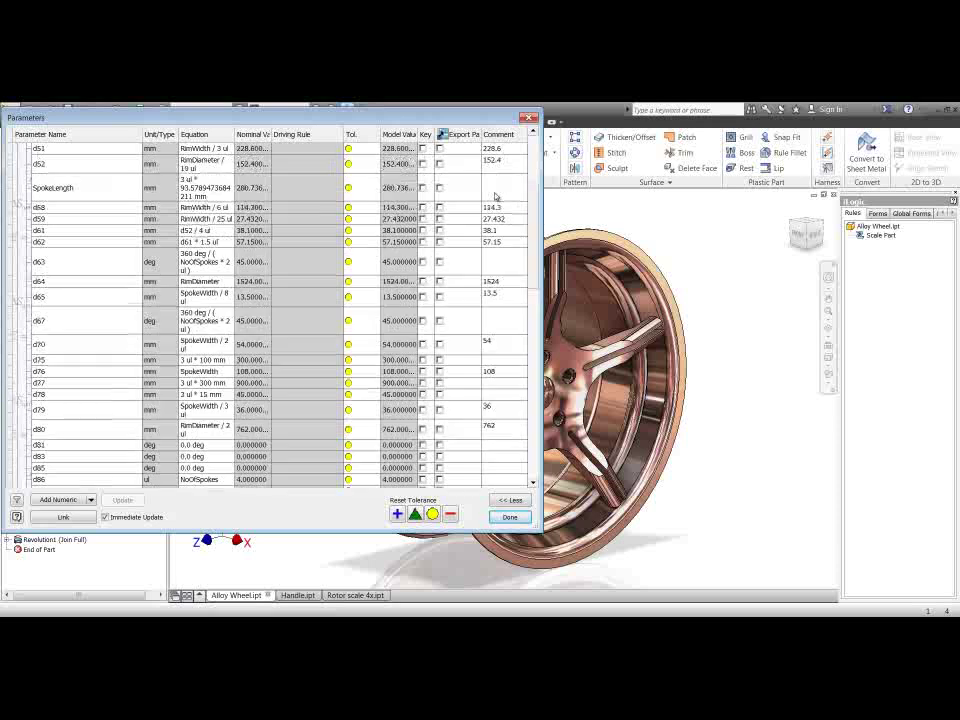
{"action": "scroll", "coordinate": [490, 240], "scroll_direction": "up", "scroll_amount": 2}
{"action": "scroll", "coordinate": [495, 215], "scroll_direction": "up", "scroll_amount": 1}
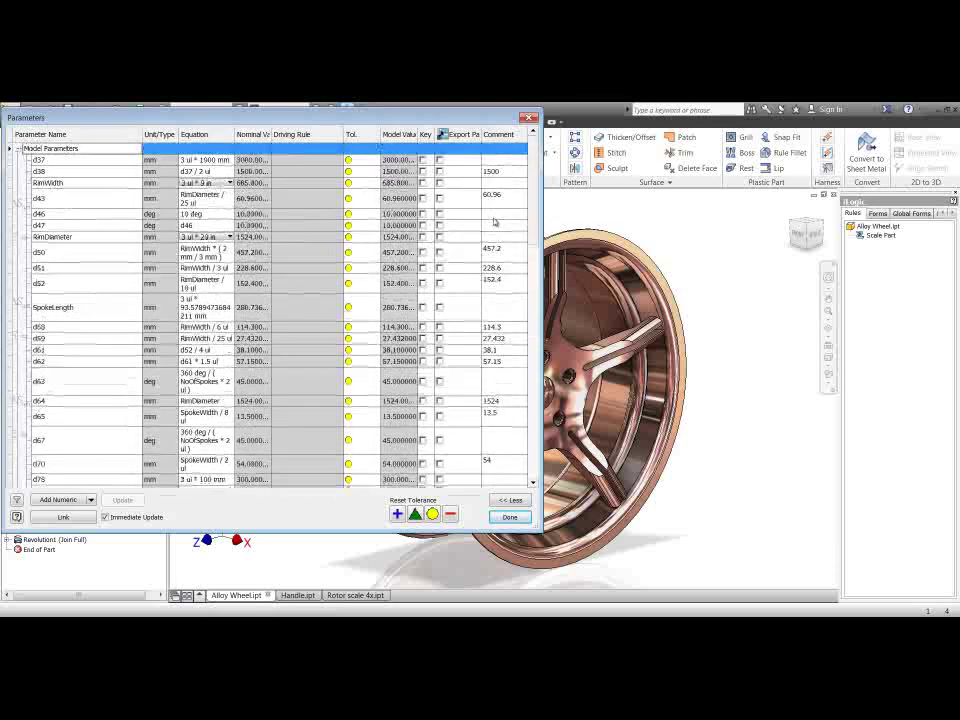
{"action": "left_click", "coordinate": [529, 119]}
{"action": "key", "text": "F2"}
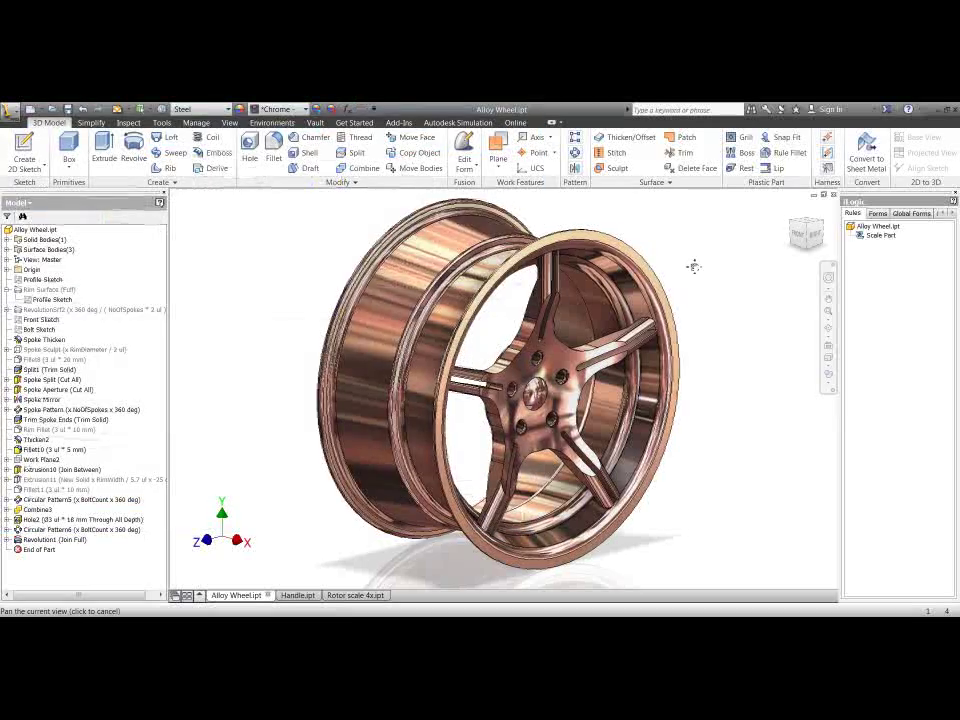